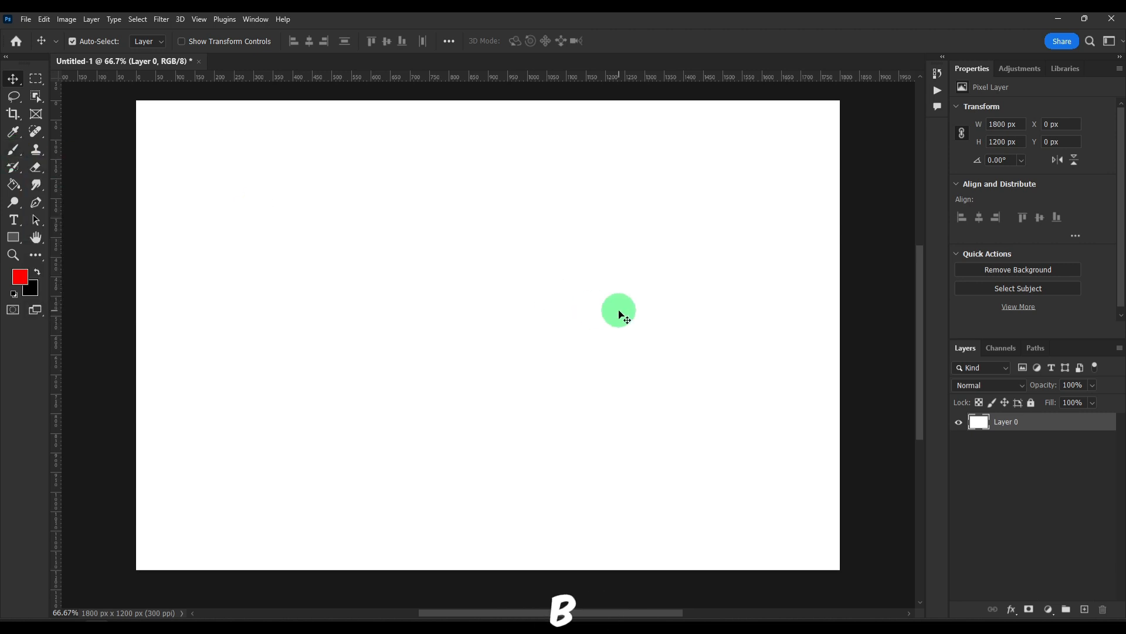
- Brush a large soft red wash over the white canvas, then paint a red arc across its upper part with a 199 px brush
key(b)
click(579, 290)
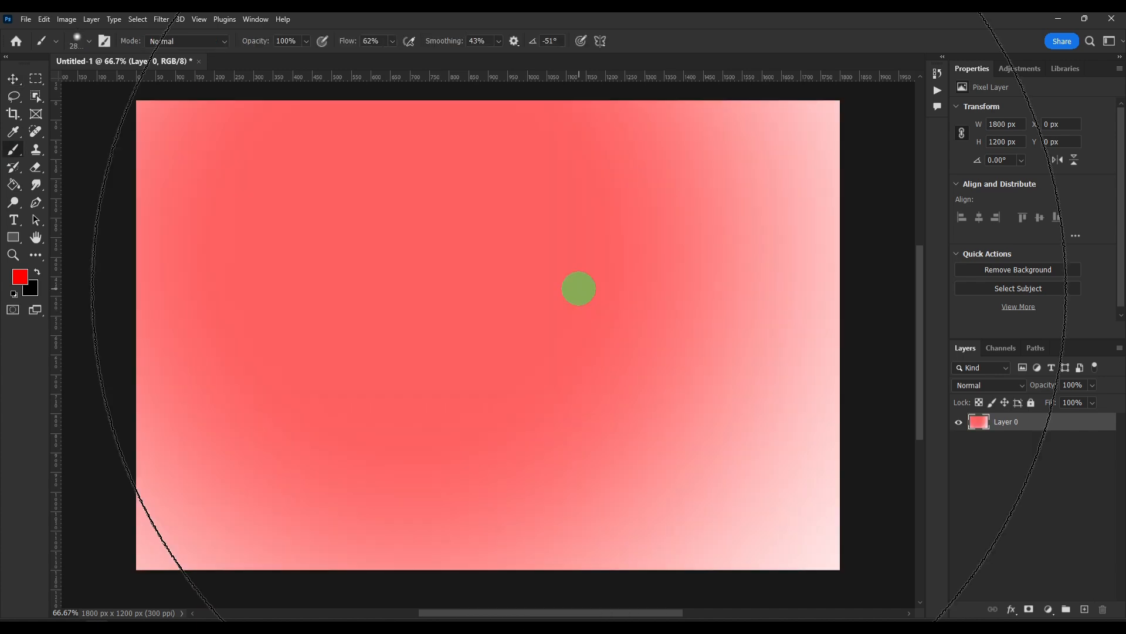
drag(534, 280, 99, 288)
drag(557, 302, 426, 305)
mouse_move(431, 166)
mouse_down()
mouse_move(341, 206)
mouse_move(288, 267)
mouse_move(161, 304)
mouse_move(456, 138)
mouse_move(666, 109)
mouse_up()
drag(251, 212, 193, 276)
- Set the brush flow to 1% and the smoothing to 0%
click(372, 41)
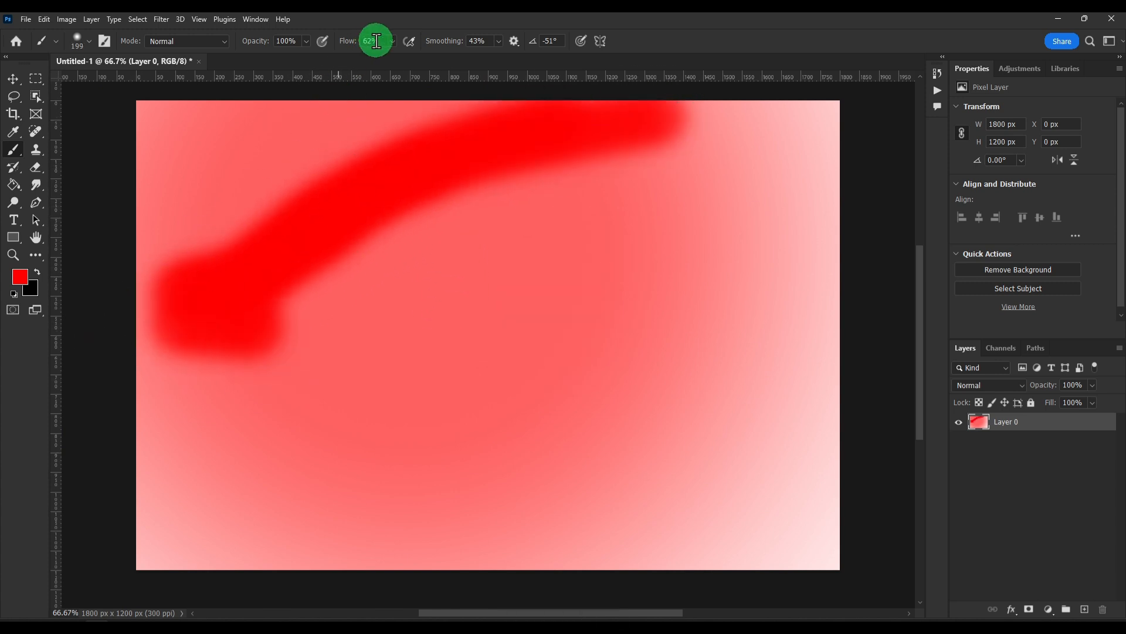
drag(389, 58, 354, 55)
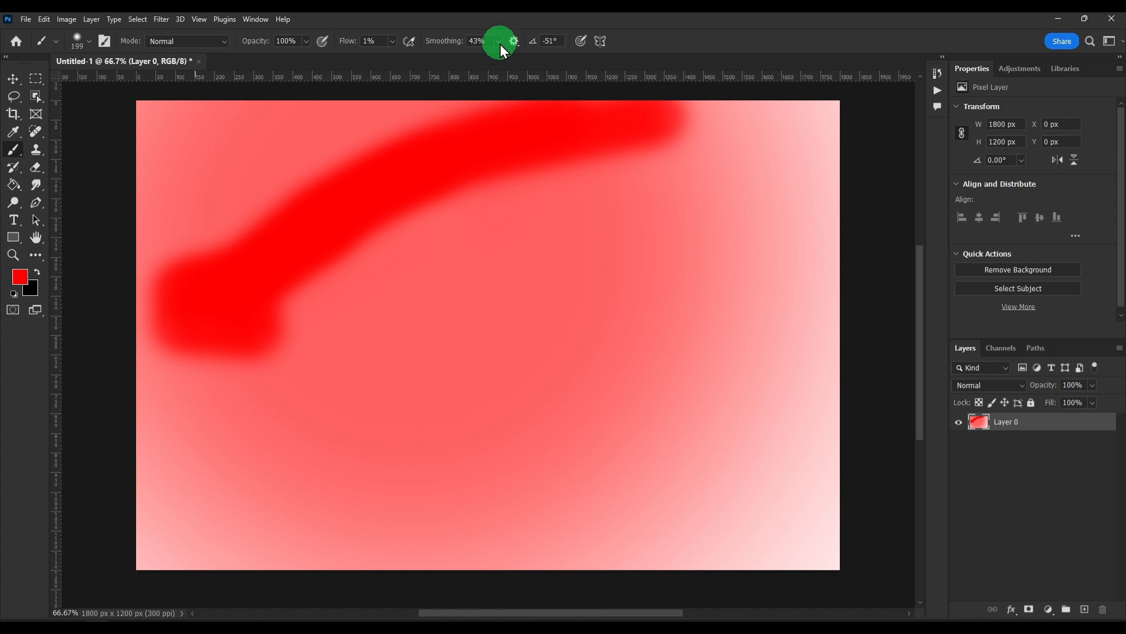
drag(498, 57, 455, 56)
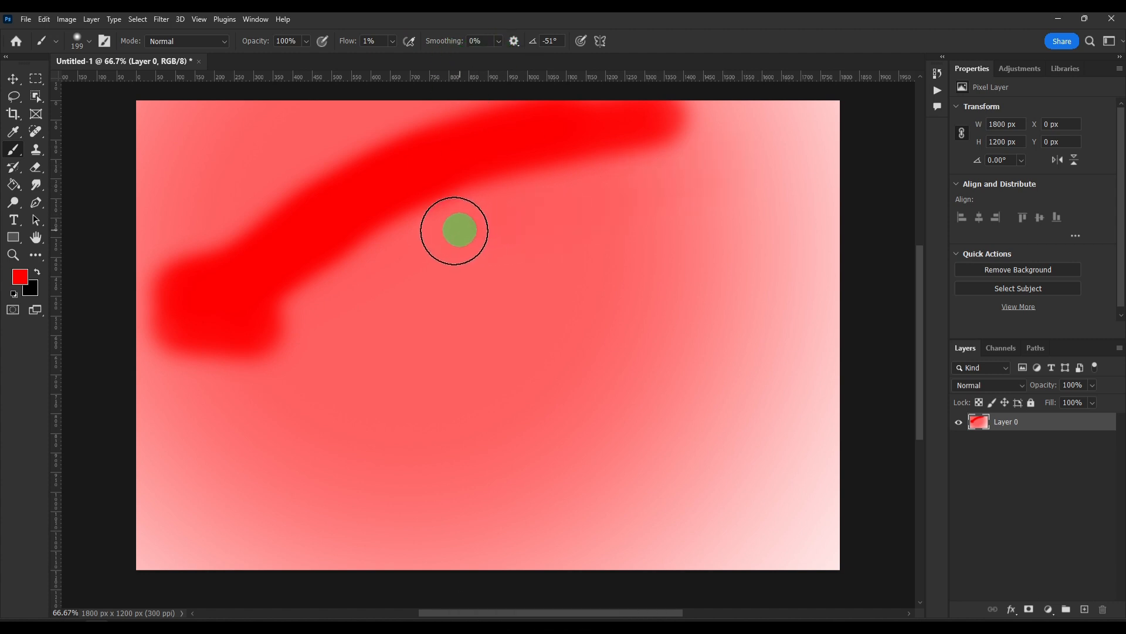
- Paint more red strokes below the arc and out to the canvas edge, setting the brush flow to 26%
click(417, 69)
mouse_move(604, 199)
mouse_down()
mouse_move(415, 269)
mouse_move(574, 192)
mouse_move(176, 329)
mouse_move(316, 199)
mouse_move(372, 51)
mouse_up()
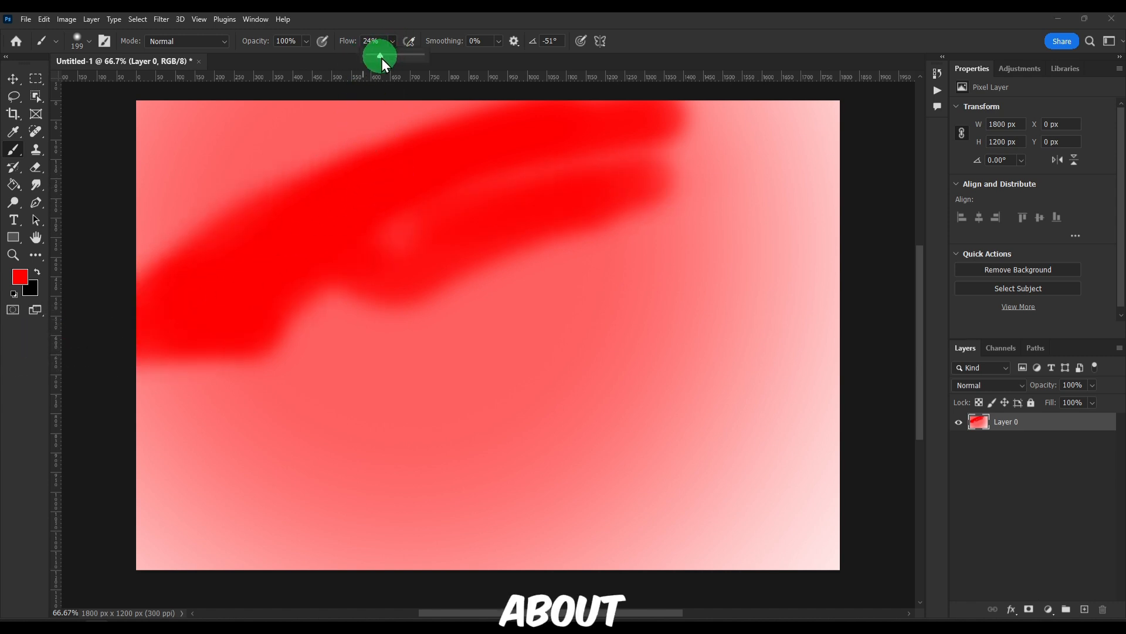
drag(716, 151, 854, 140)
- Choose a dark brownish red foreground colour and brush a diagonal band beneath the red strokes
click(20, 282)
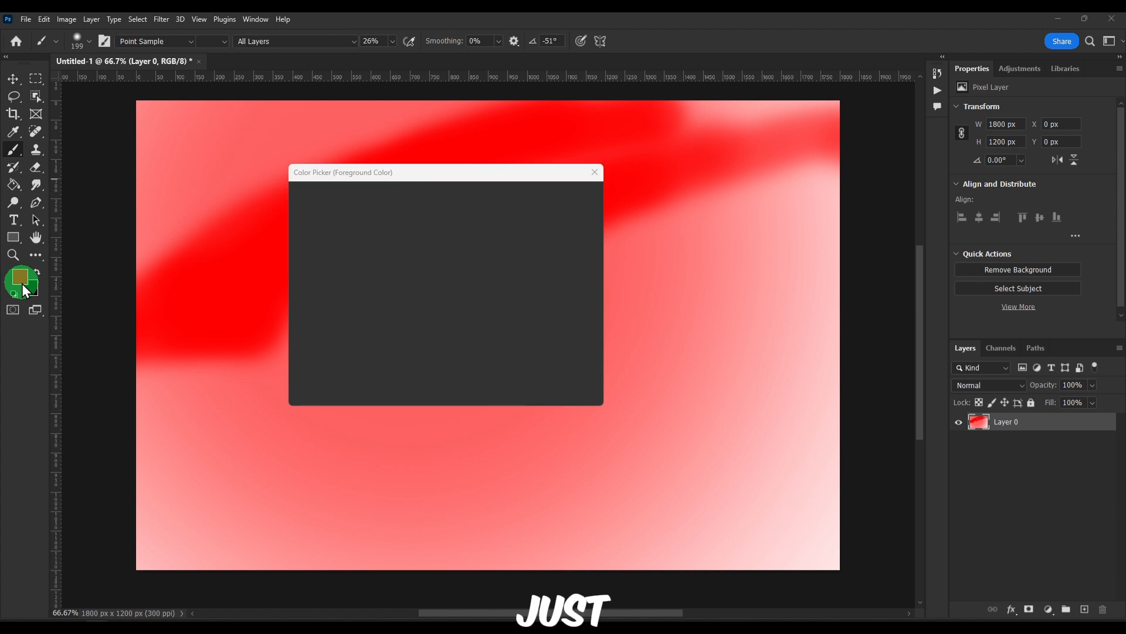
click(360, 309)
drag(360, 309, 364, 286)
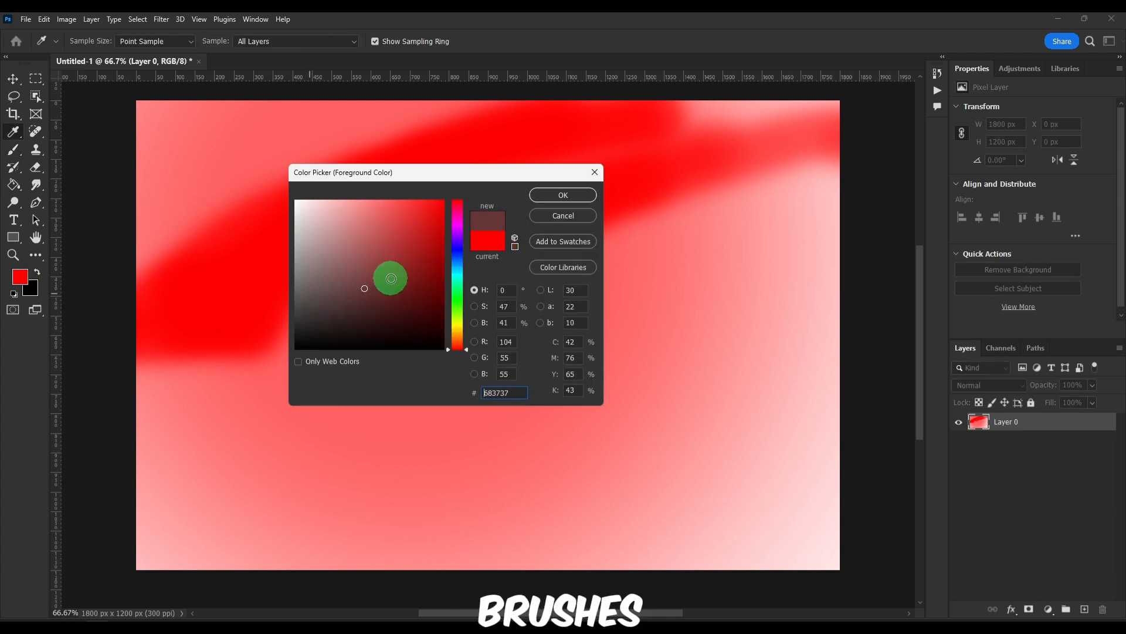
click(560, 200)
key(b)
mouse_move(634, 239)
mouse_down()
mouse_move(156, 422)
mouse_move(312, 308)
mouse_move(536, 277)
mouse_move(345, 324)
mouse_up()
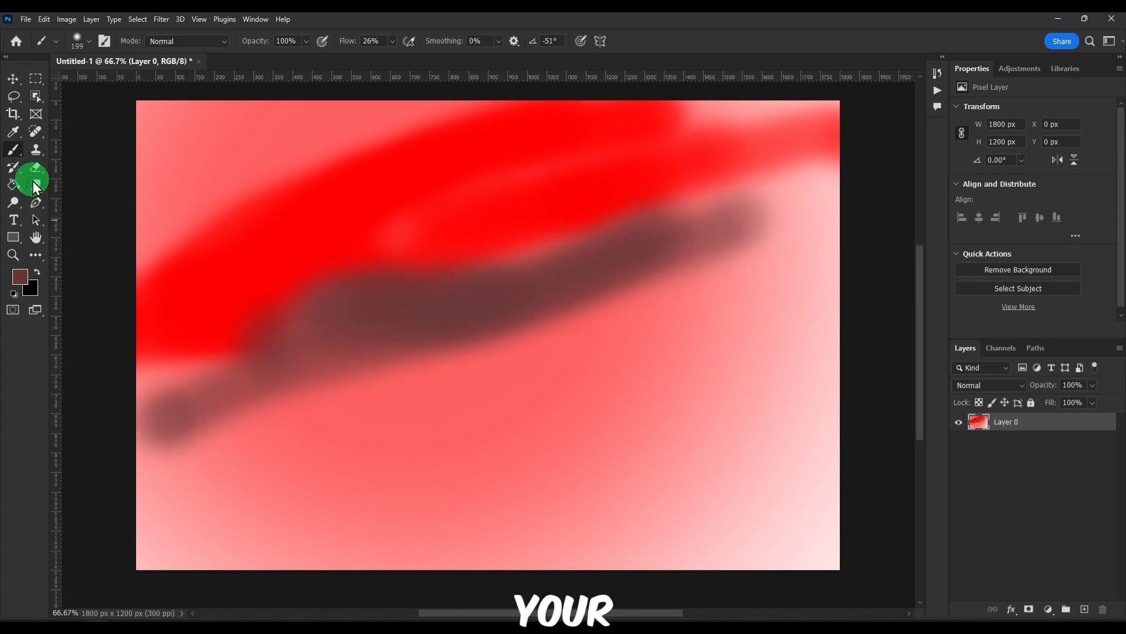
- Change the foreground colour to yellow and brush flowing bands over the upper half of the canvas
click(21, 277)
mouse_move(455, 311)
mouse_down()
mouse_move(455, 301)
mouse_move(455, 327)
mouse_up()
drag(396, 273, 475, 169)
click(563, 195)
mouse_move(403, 116)
mouse_down()
mouse_move(180, 193)
mouse_move(352, 132)
mouse_move(602, 99)
mouse_move(762, 128)
mouse_move(607, 207)
mouse_move(359, 269)
mouse_move(190, 348)
mouse_move(575, 256)
mouse_move(746, 194)
mouse_move(634, 311)
mouse_move(133, 435)
mouse_up()
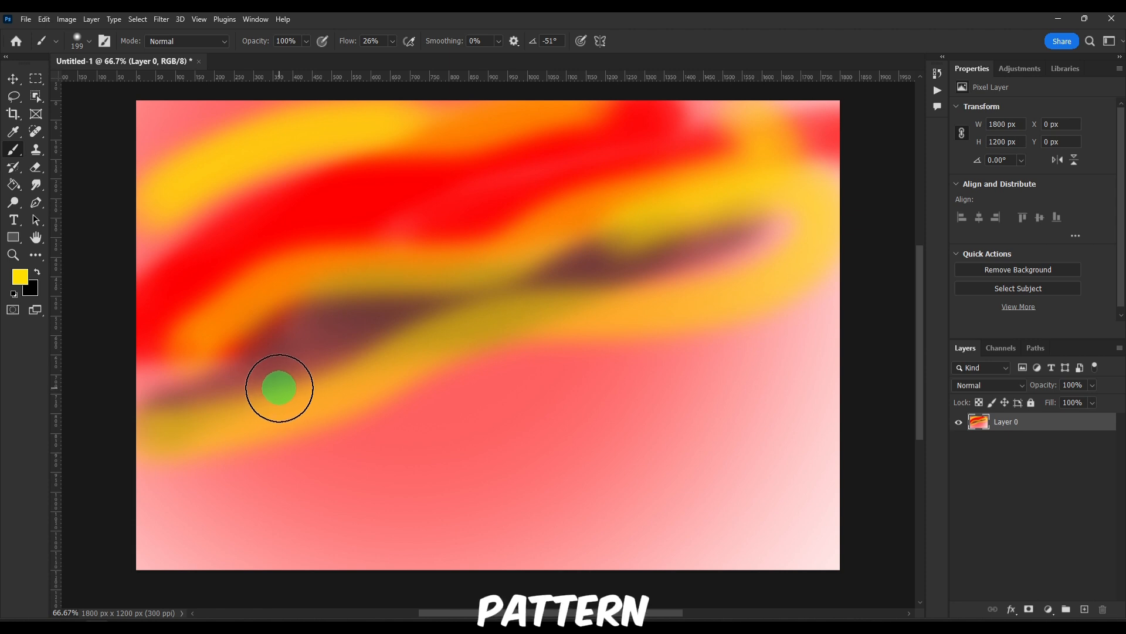
- Pick a dark reddish brown foreground colour and paint a wide diagonal band below the yellow strokes
click(20, 276)
click(402, 295)
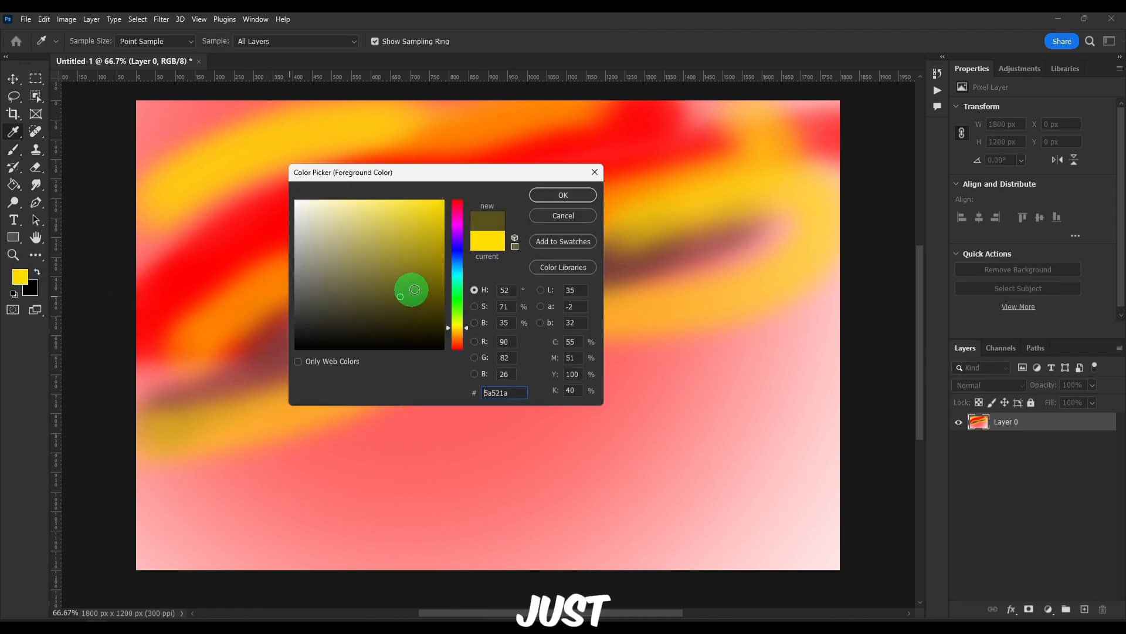
click(463, 187)
click(564, 197)
mouse_move(828, 320)
mouse_down()
mouse_move(241, 503)
mouse_move(623, 336)
mouse_move(229, 424)
mouse_up()
- Switch the foreground colour to violet and brush strokes along the lower part of the canvas
click(20, 276)
mouse_move(374, 268)
mouse_down()
mouse_move(449, 184)
mouse_move(479, 209)
mouse_move(450, 243)
mouse_move(433, 211)
mouse_move(483, 201)
mouse_move(551, 210)
mouse_move(439, 256)
mouse_move(458, 238)
mouse_move(447, 229)
mouse_move(471, 169)
mouse_up()
click(458, 237)
click(563, 195)
mouse_move(772, 355)
mouse_down()
mouse_move(571, 468)
mouse_move(556, 540)
mouse_move(757, 465)
mouse_move(807, 411)
mouse_up()
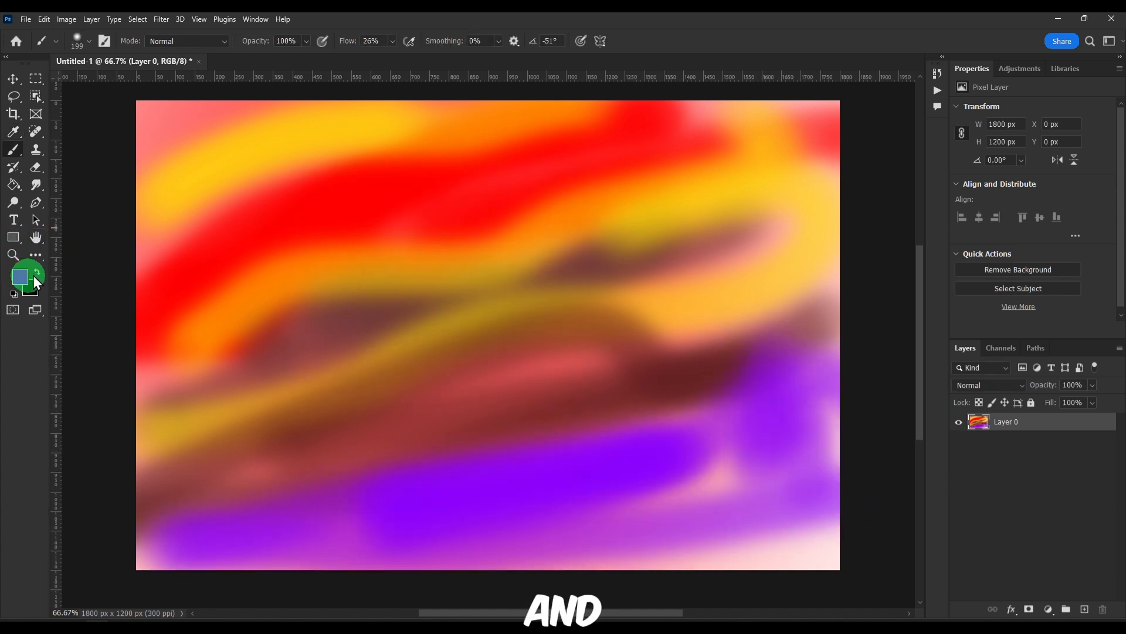
- Set the foreground colour back to bright red and paint over the canvas edges and remaining pale areas
click(24, 239)
click(23, 279)
drag(457, 234, 439, 199)
click(586, 193)
mouse_move(695, 173)
mouse_down()
mouse_move(721, 209)
mouse_move(731, 262)
mouse_move(830, 493)
mouse_move(774, 575)
mouse_move(201, 565)
mouse_move(239, 315)
mouse_move(292, 174)
mouse_move(220, 108)
mouse_move(297, 95)
mouse_up()
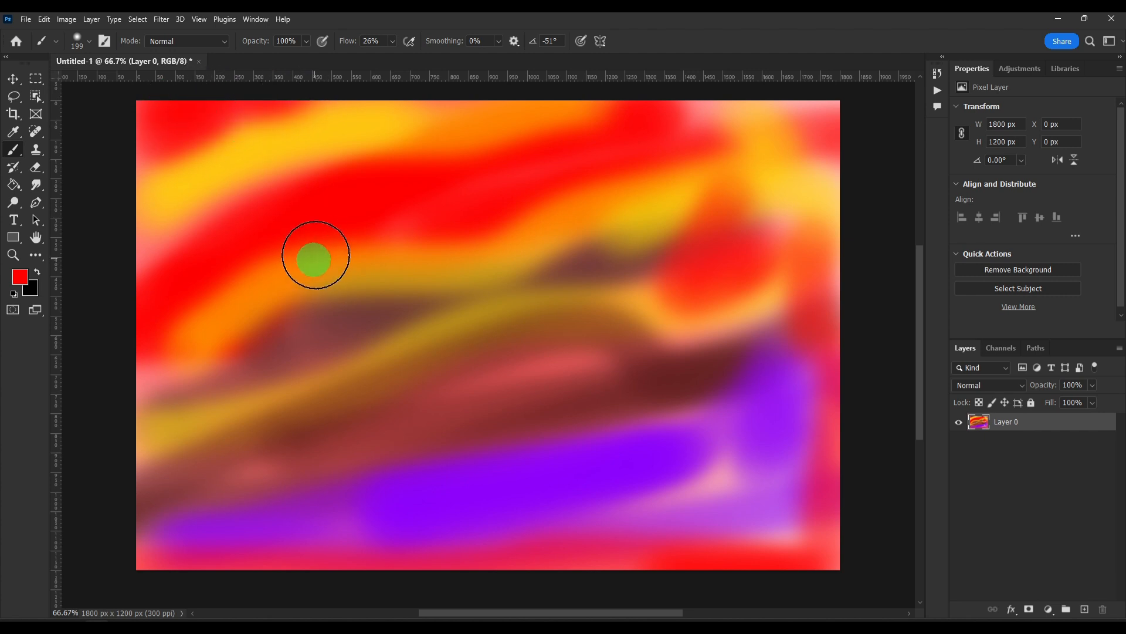
- Start the Liquify filter, set its brush size to 5369 and enlarge the dialog to fill the screen
click(165, 21)
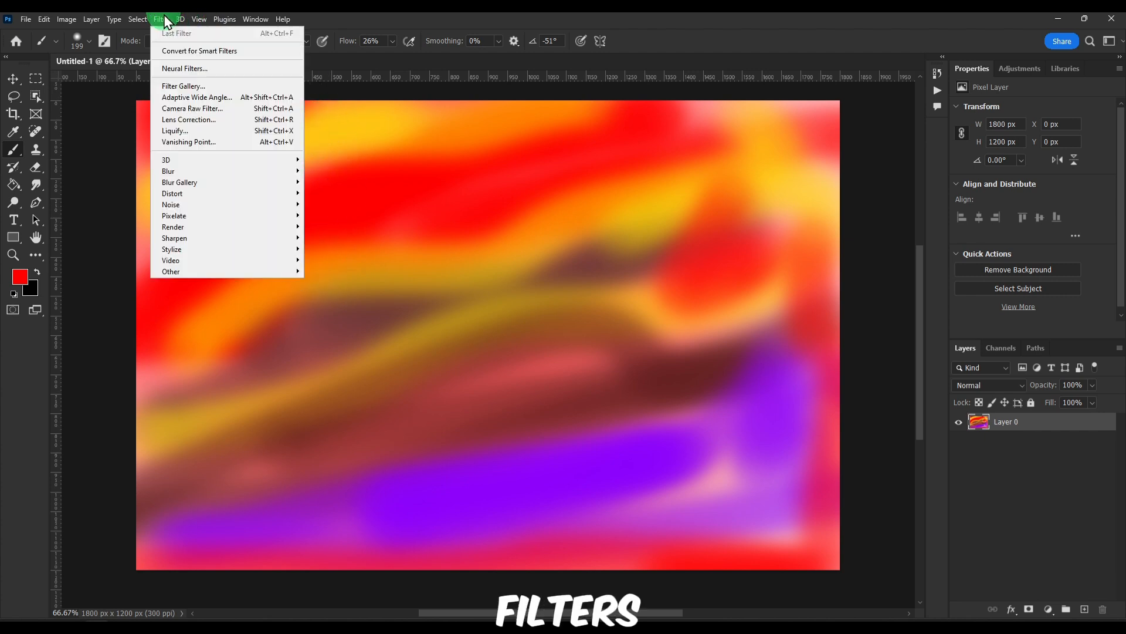
click(184, 130)
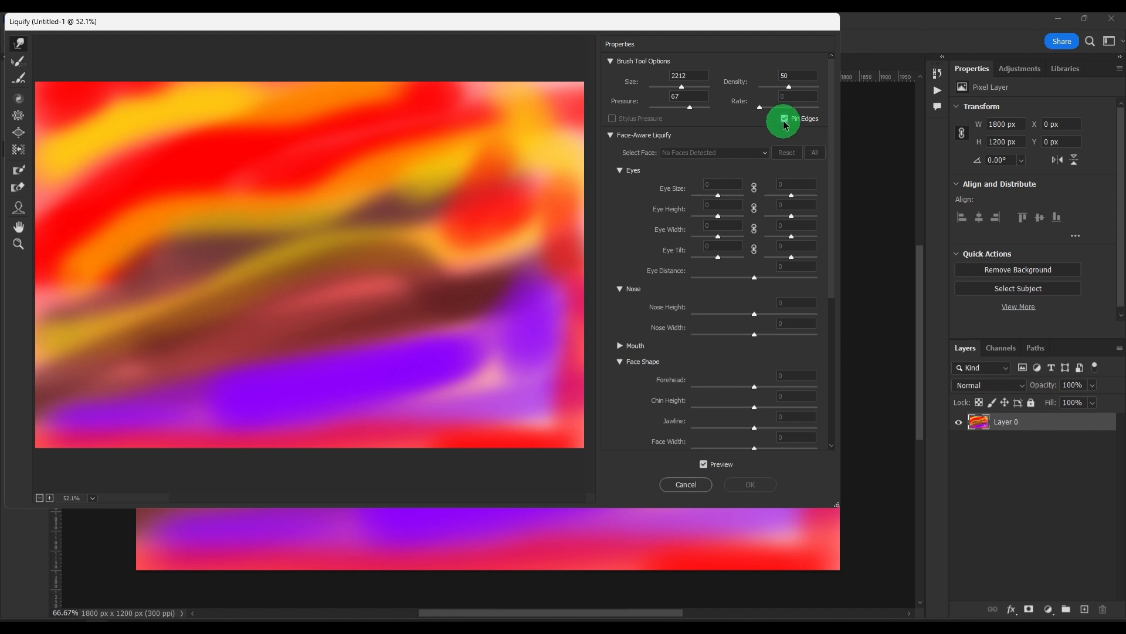
drag(682, 88, 691, 90)
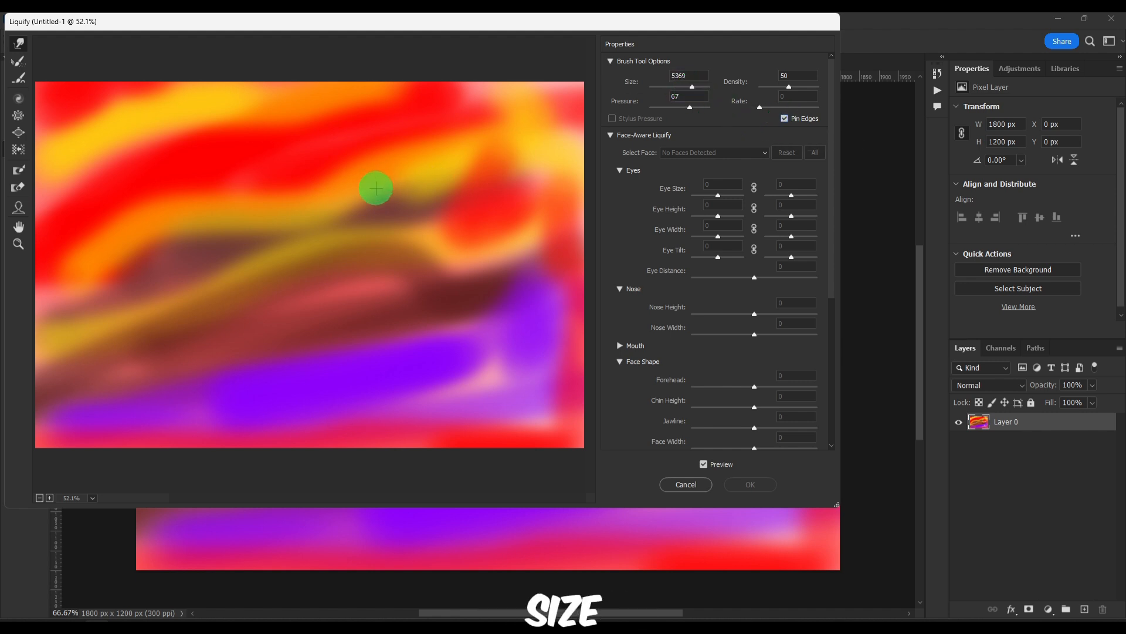
mouse_move(838, 503)
mouse_down()
mouse_move(1089, 586)
mouse_move(1086, 596)
mouse_move(1120, 608)
mouse_up()
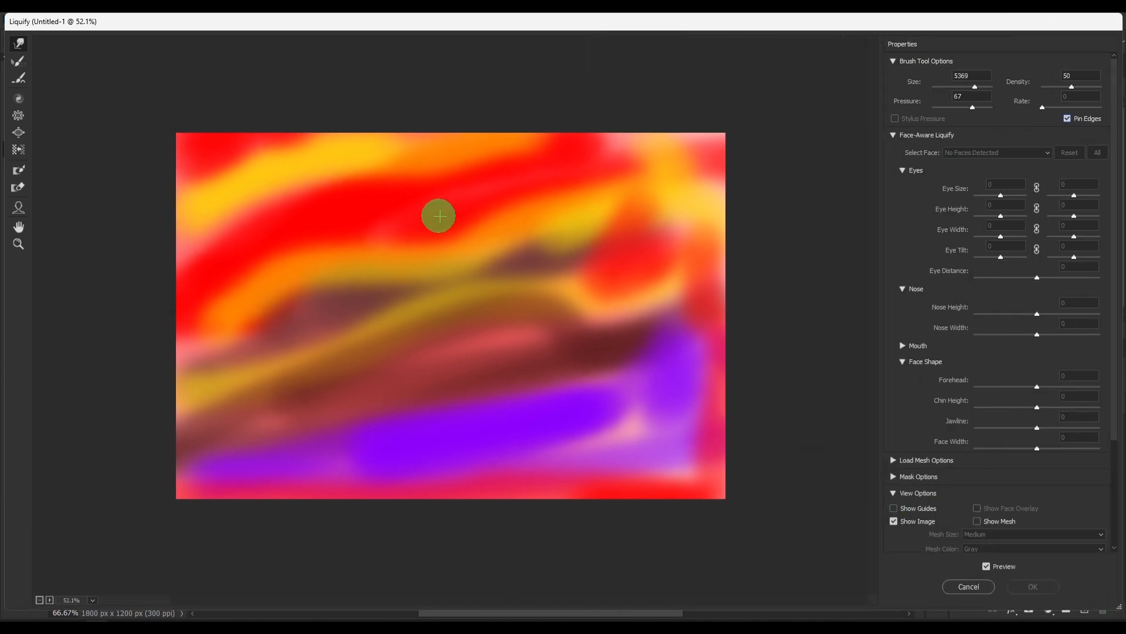
- Warp the painted colours with the size 5369 brush, then swirl them further with the brush size at 761
mouse_move(301, 193)
mouse_down()
mouse_move(300, 228)
mouse_move(361, 238)
mouse_move(265, 171)
mouse_move(287, 162)
mouse_move(219, 280)
mouse_up()
drag(976, 86, 955, 86)
mouse_move(622, 202)
mouse_down()
mouse_move(392, 273)
mouse_move(655, 203)
mouse_move(396, 240)
mouse_move(467, 485)
mouse_move(266, 210)
mouse_move(514, 225)
mouse_move(398, 491)
mouse_move(263, 348)
mouse_move(425, 96)
mouse_move(699, 158)
mouse_move(372, 361)
mouse_move(154, 518)
mouse_move(253, 213)
mouse_up()
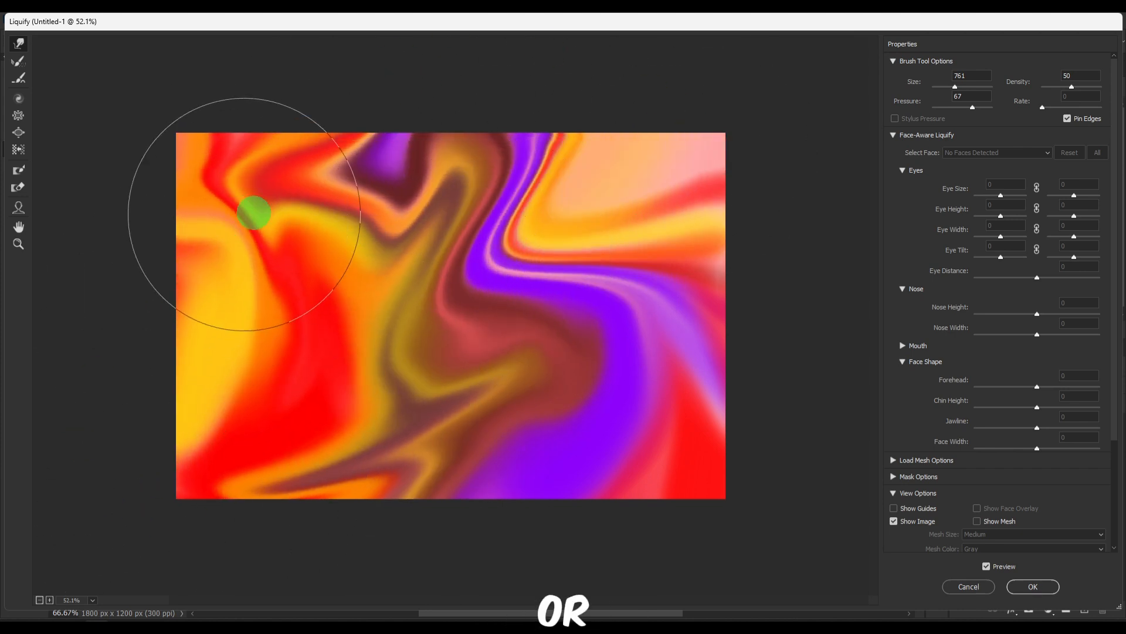
drag(397, 266, 761, 134)
- Pull the colours downward with further warp strokes, then set the Liquify brush size to 1461
click(943, 88)
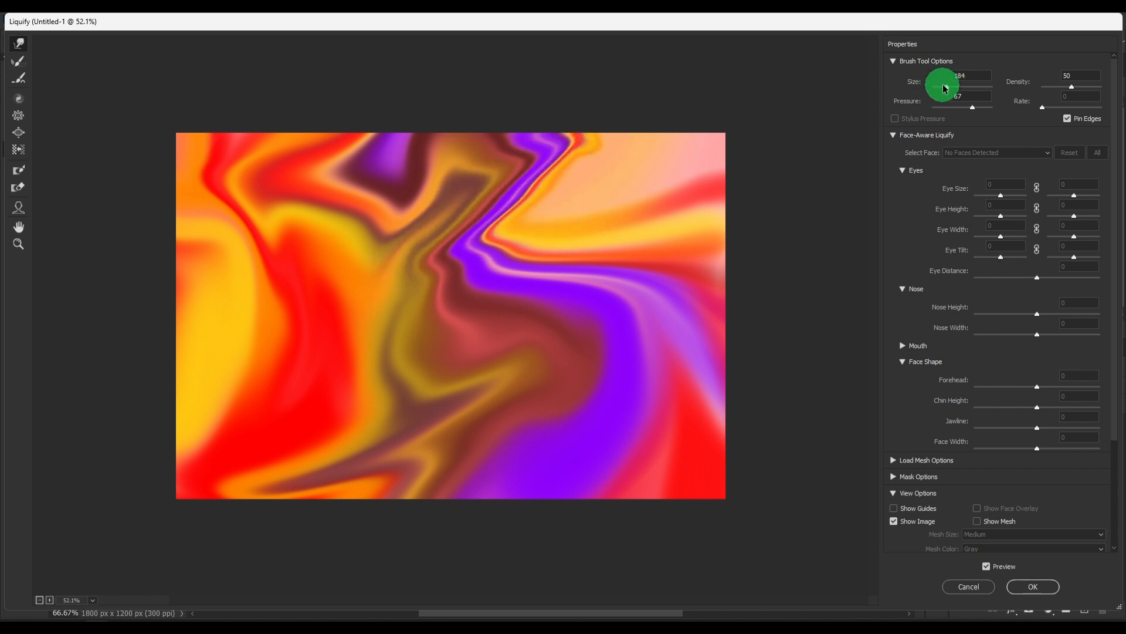
mouse_move(531, 181)
mouse_down()
mouse_move(540, 270)
mouse_move(214, 495)
mouse_move(460, 254)
mouse_move(484, 440)
mouse_up()
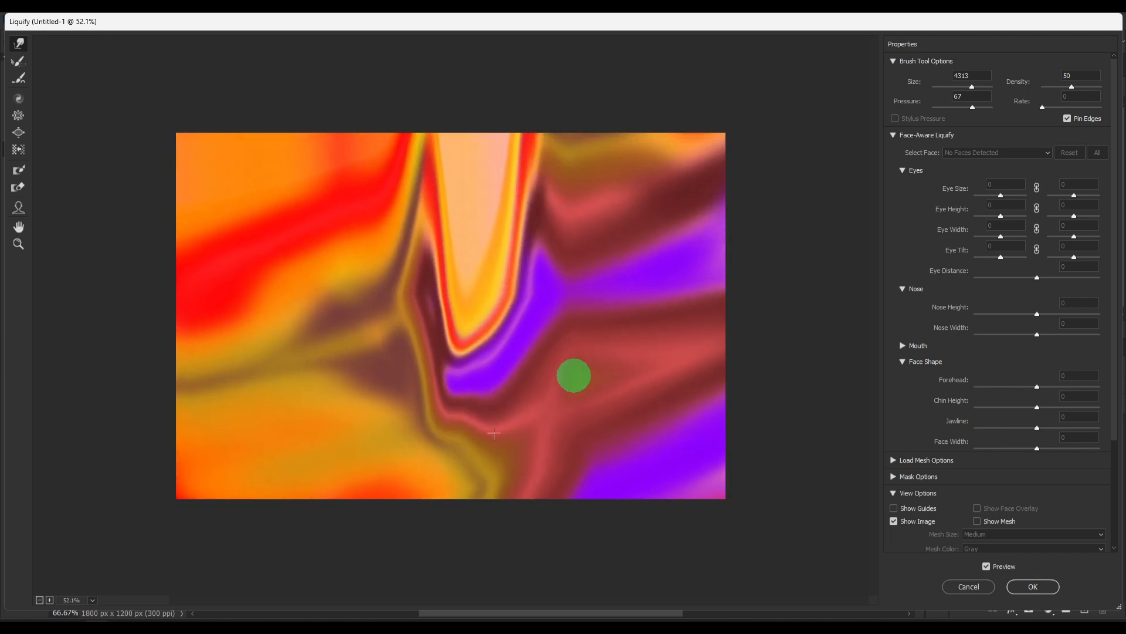
drag(967, 89, 960, 87)
- Push the colours sideways across the image with long warp strokes
mouse_move(624, 202)
mouse_down()
mouse_move(453, 484)
mouse_move(400, 455)
mouse_move(114, 64)
mouse_move(153, 164)
mouse_move(317, 313)
mouse_move(529, 316)
mouse_move(972, 163)
mouse_up()
mouse_move(473, 325)
mouse_down()
mouse_move(696, 110)
mouse_move(438, 397)
mouse_move(364, 372)
mouse_move(686, 189)
mouse_move(634, 289)
mouse_move(251, 168)
mouse_move(304, 229)
mouse_move(272, 358)
mouse_move(498, 226)
mouse_move(440, 287)
mouse_move(643, 168)
mouse_move(685, 447)
mouse_move(616, 294)
mouse_move(659, 156)
mouse_move(658, 294)
mouse_move(558, 455)
mouse_move(126, 359)
mouse_move(935, 352)
mouse_up()
mouse_move(327, 166)
mouse_down()
mouse_move(168, 234)
mouse_move(450, 296)
mouse_move(269, 270)
mouse_move(772, 104)
mouse_up()
- Undo the last five warp strokes
key(alt)
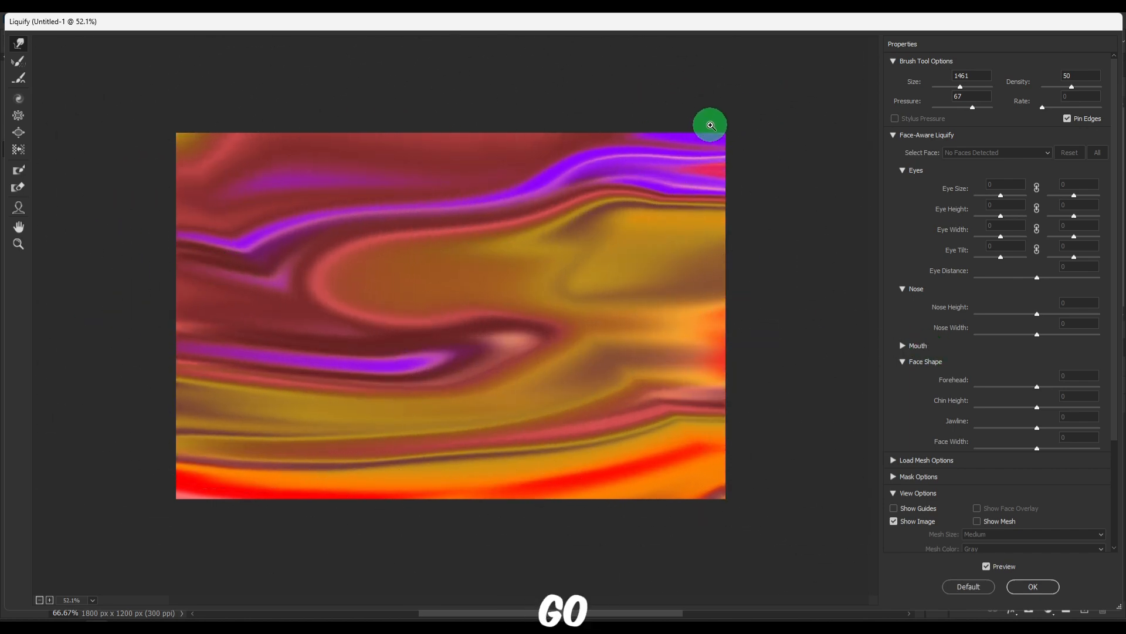
key(ctrl+alt+z)
key(ctrl+alt+z)
key(ctrl+alt+z)
key(ctrl+alt+z)
key(ctrl+alt+z)
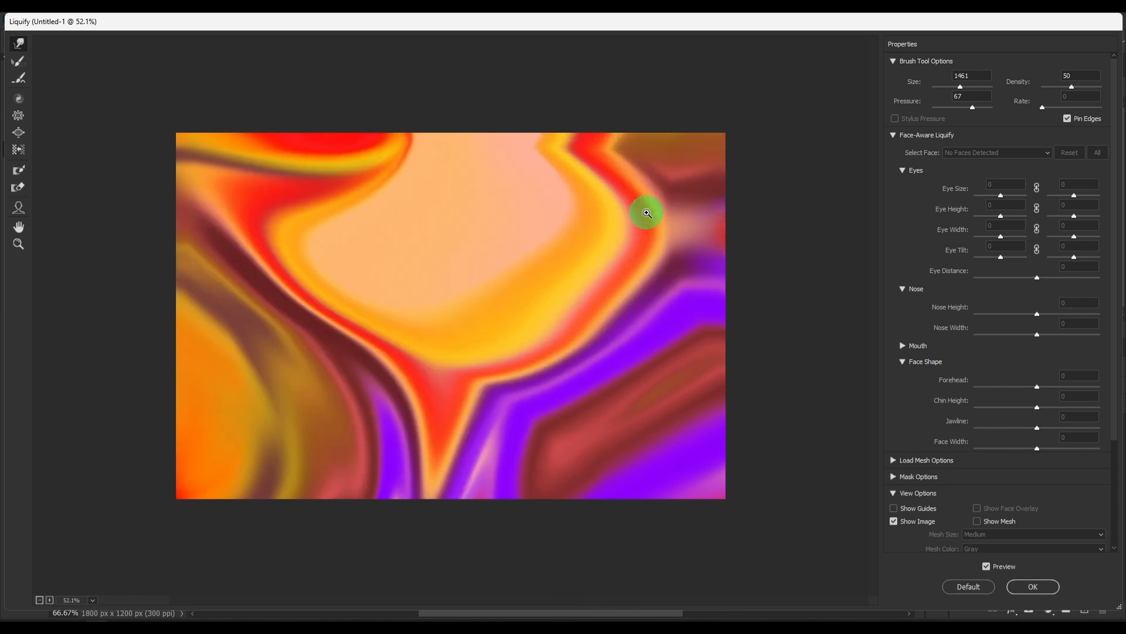
- Reshape the swirls with several diagonal warp strokes at brush size 1461 and apply the Liquify filter
drag(326, 288, 634, 99)
drag(270, 274, 696, 21)
drag(328, 274, 374, 214)
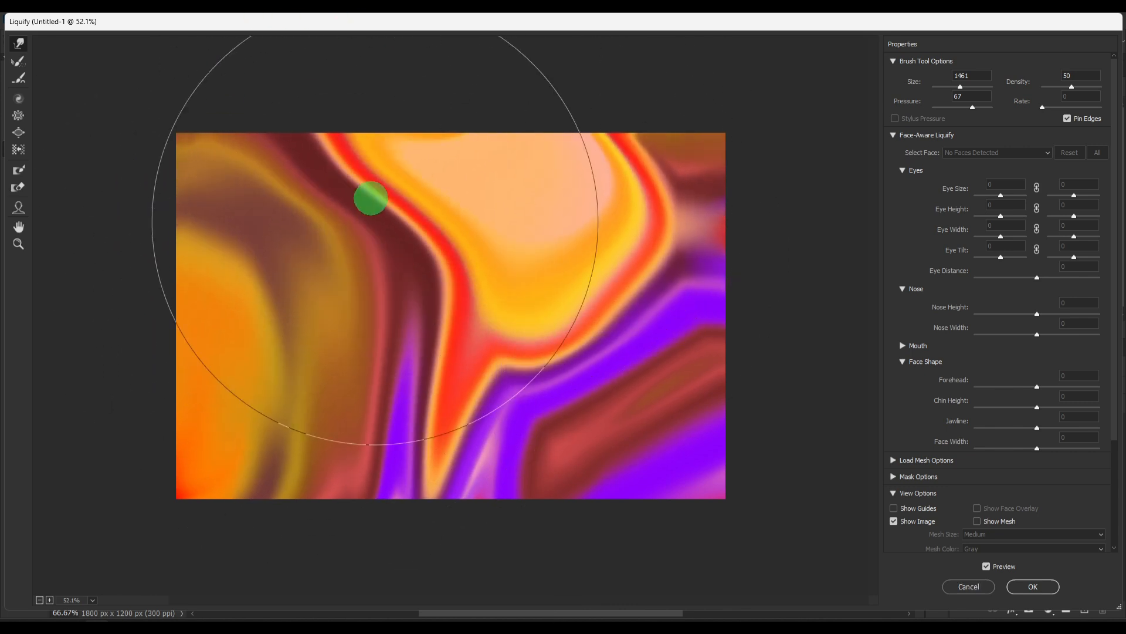
mouse_move(276, 90)
mouse_down()
mouse_move(585, 52)
mouse_move(692, 179)
mouse_move(732, 271)
mouse_move(625, 358)
mouse_move(499, 369)
mouse_up()
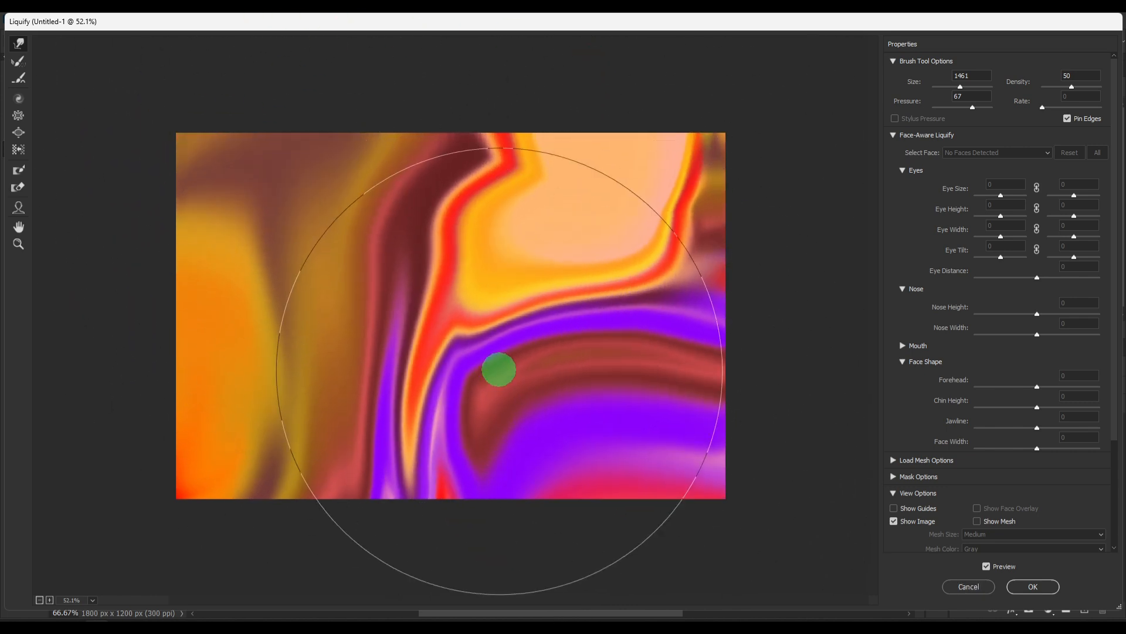
click(1035, 587)
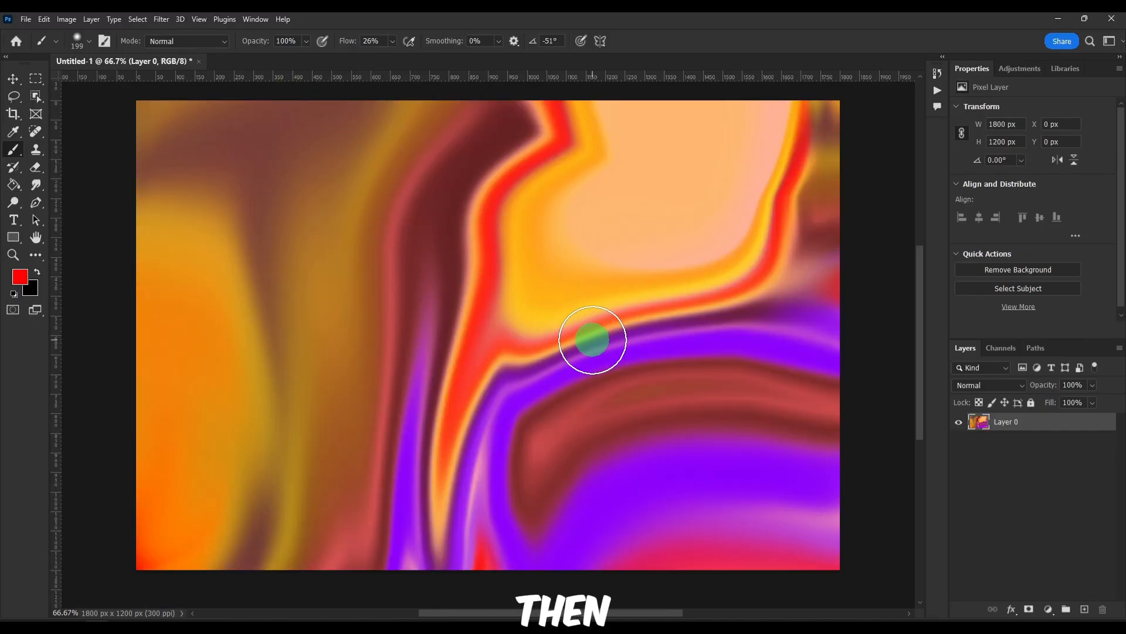
key(F8)
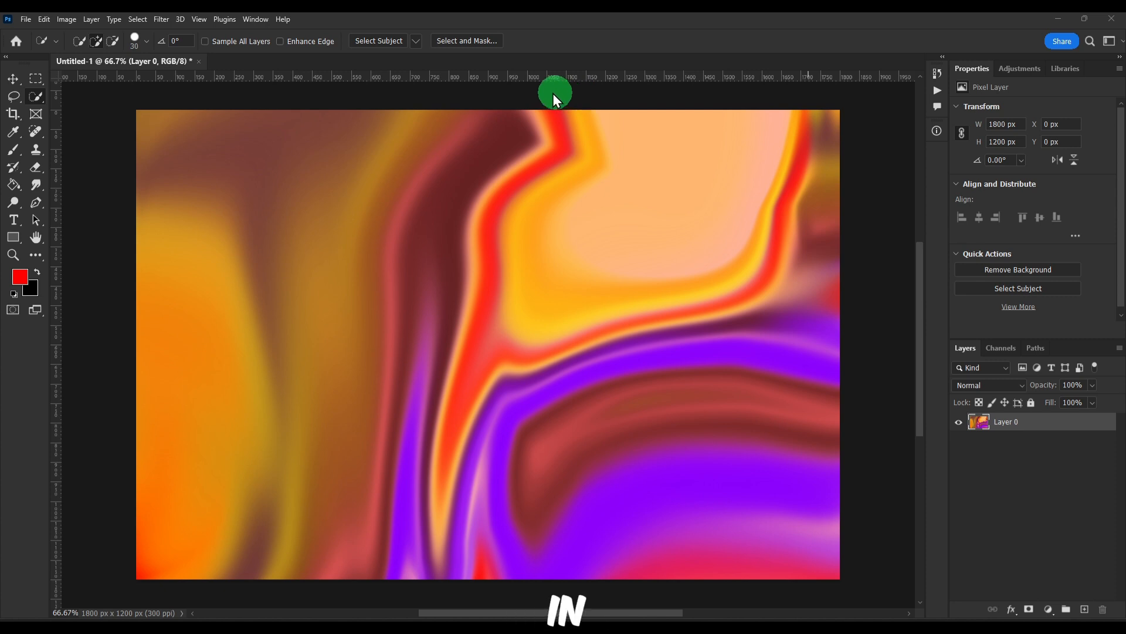
- Start the Add Noise filter on the warped image and set the amount to 7.26%
click(162, 19)
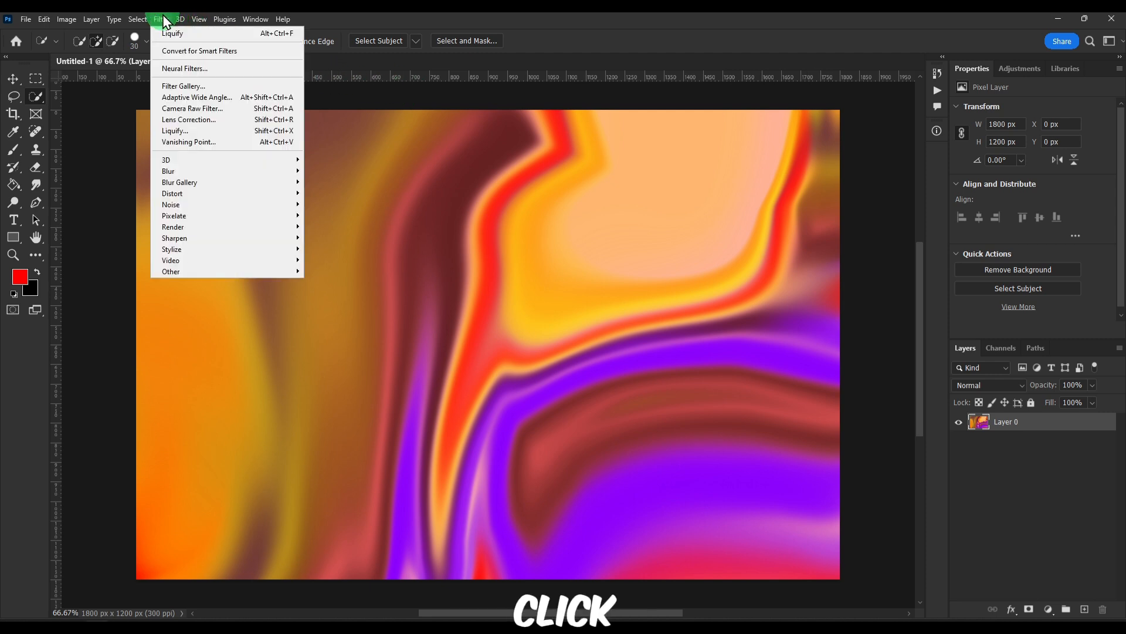
mouse_move(218, 207)
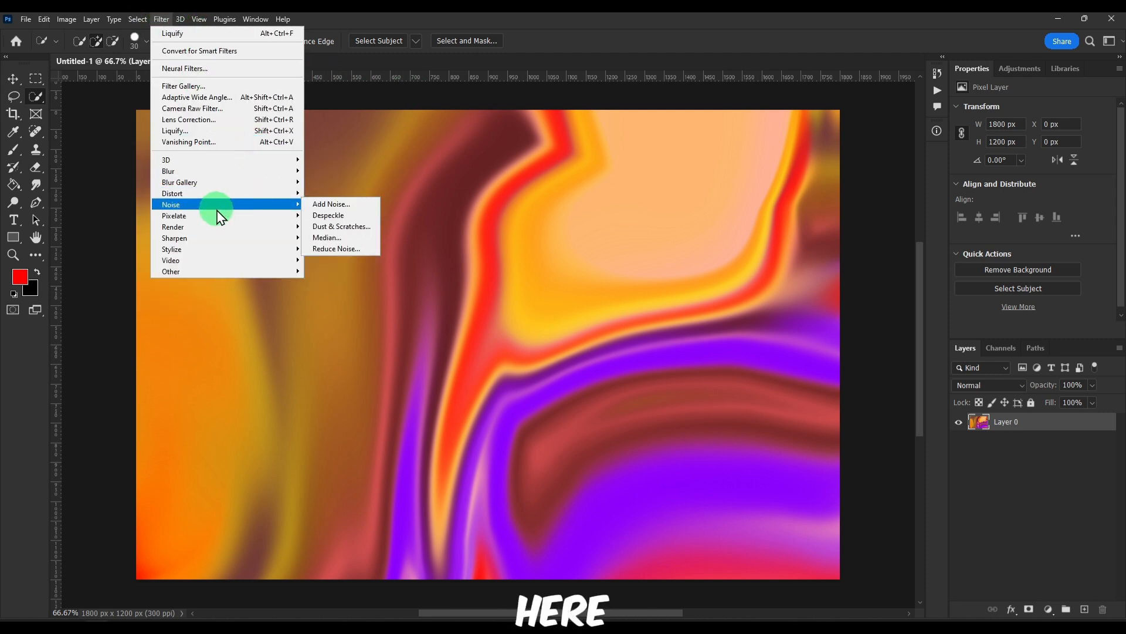
click(323, 210)
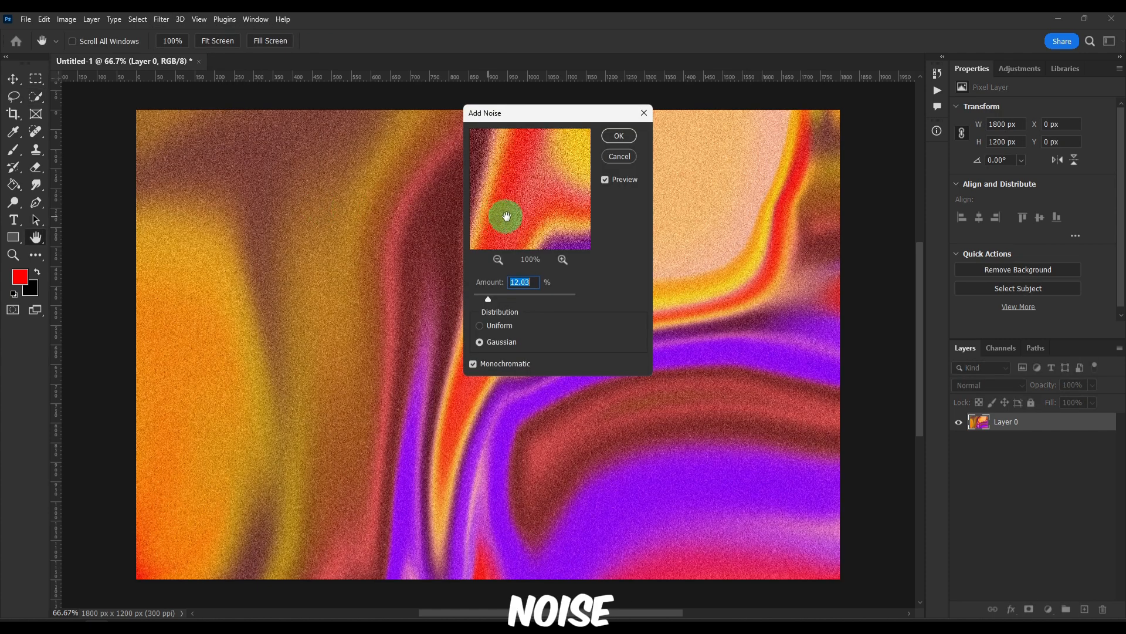
drag(494, 302, 481, 301)
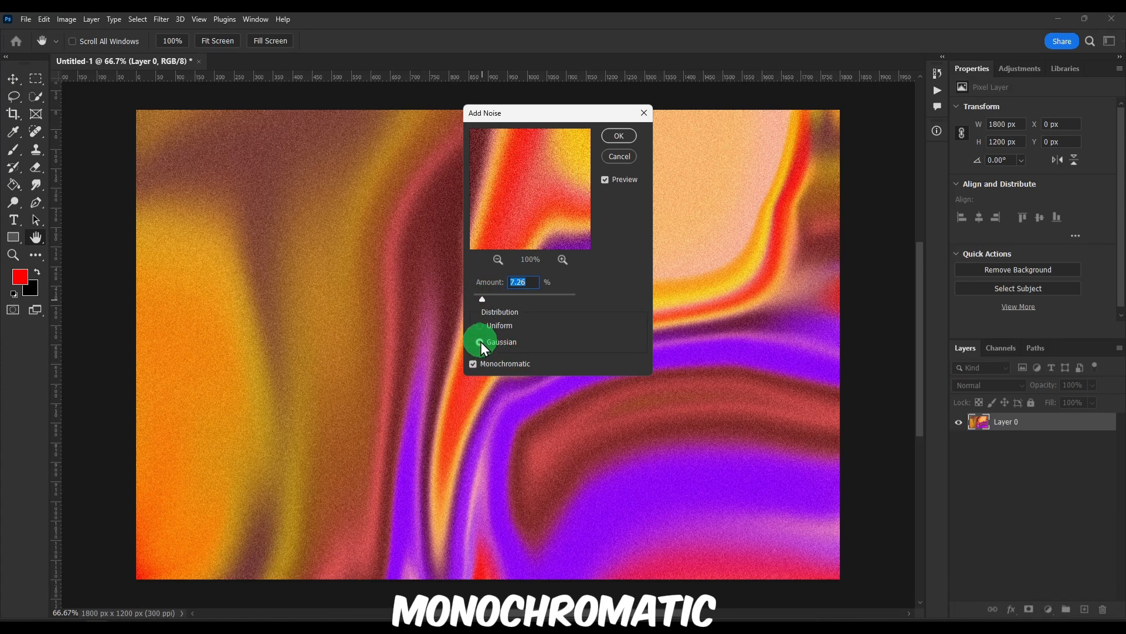
- Try non-monochromatic noise with uniform distribution at an amount of 56.32%
click(473, 365)
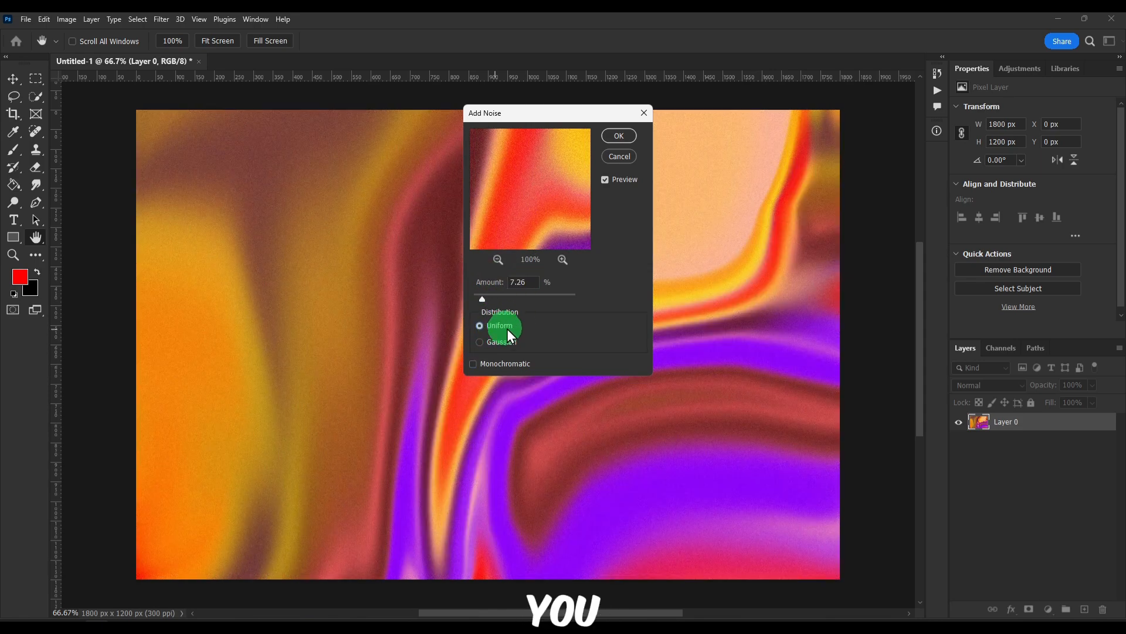
drag(484, 298, 520, 299)
click(524, 176)
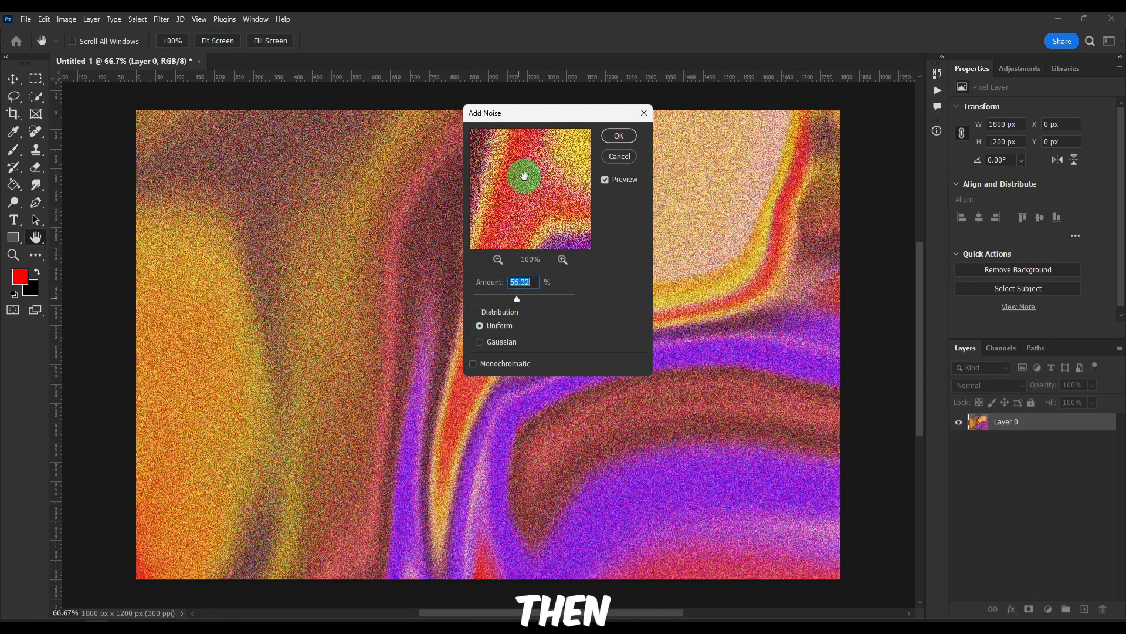
- Preview monochromatic Gaussian noise at 7.26%, then cancel the Add Noise filter
click(474, 365)
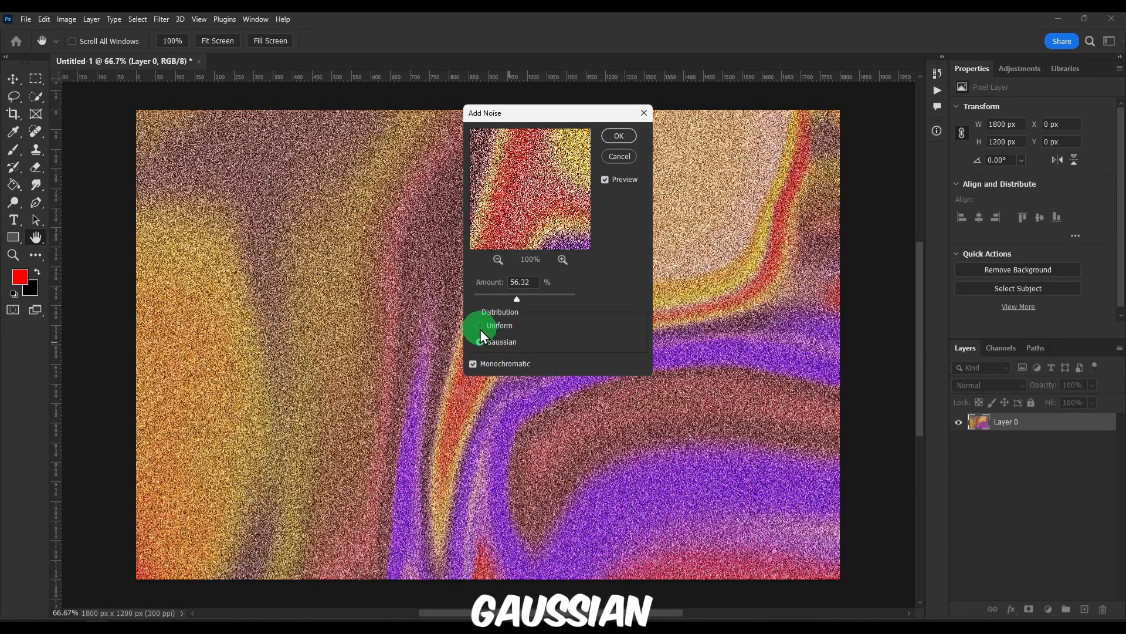
drag(517, 299, 482, 297)
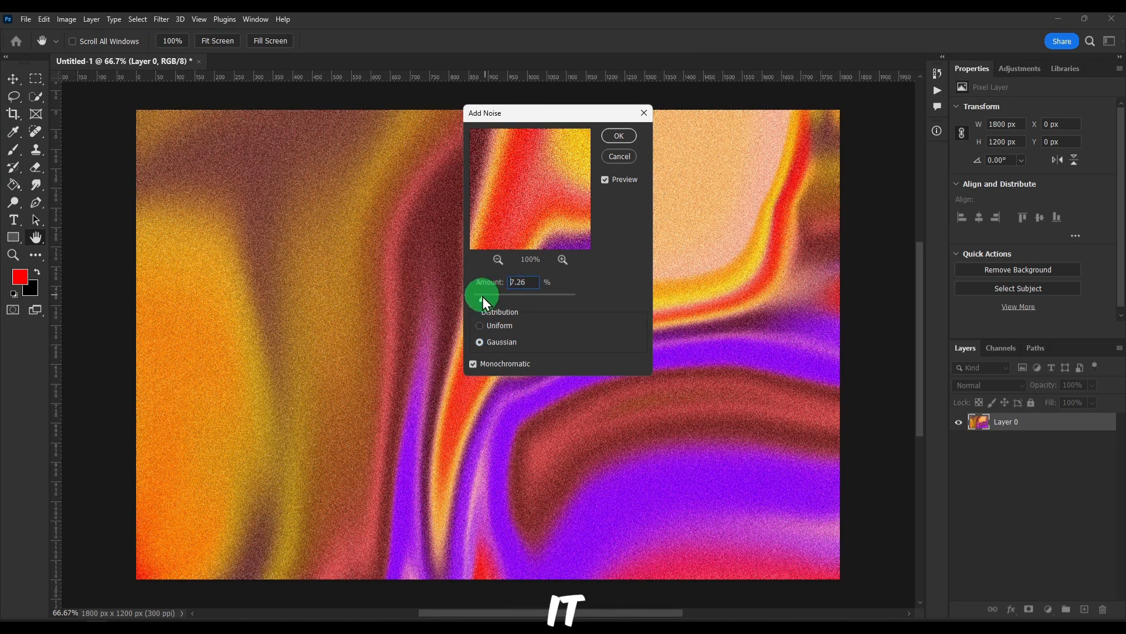
click(619, 135)
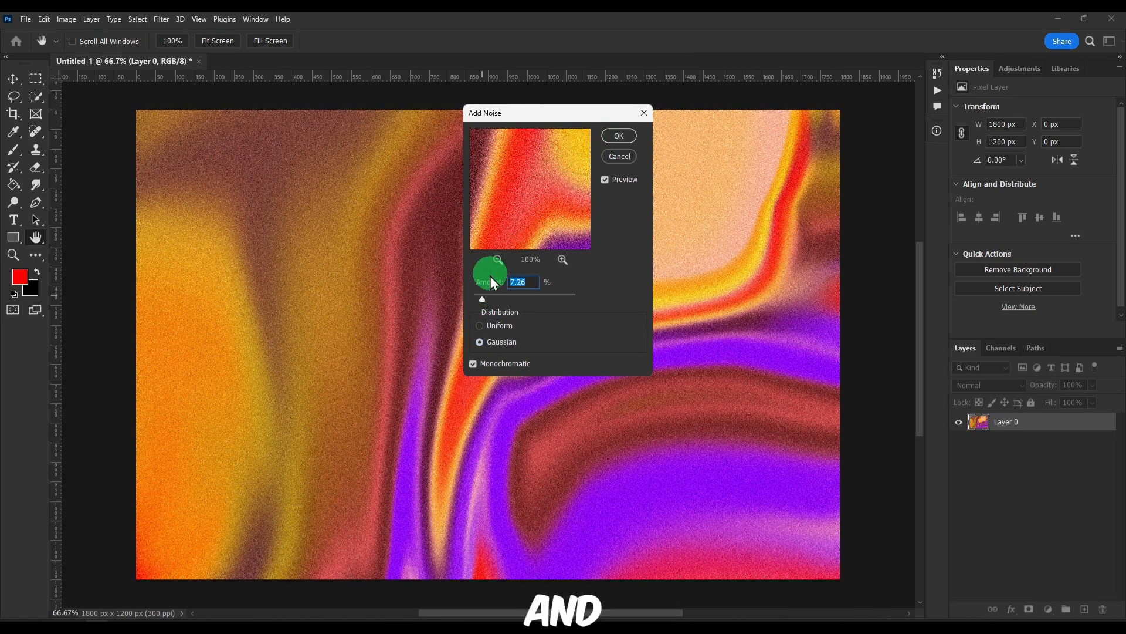
click(618, 156)
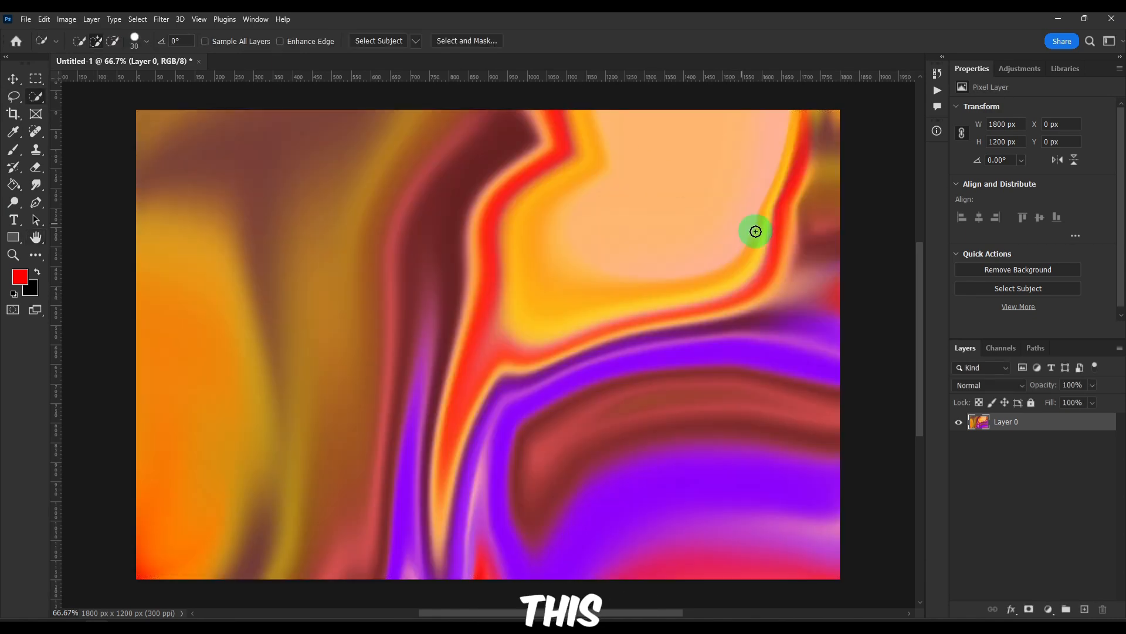
- Convert Layer 0 to a smart object and apply monochromatic Gaussian Add Noise at 12.03% as a smart filter
right_click(1001, 422)
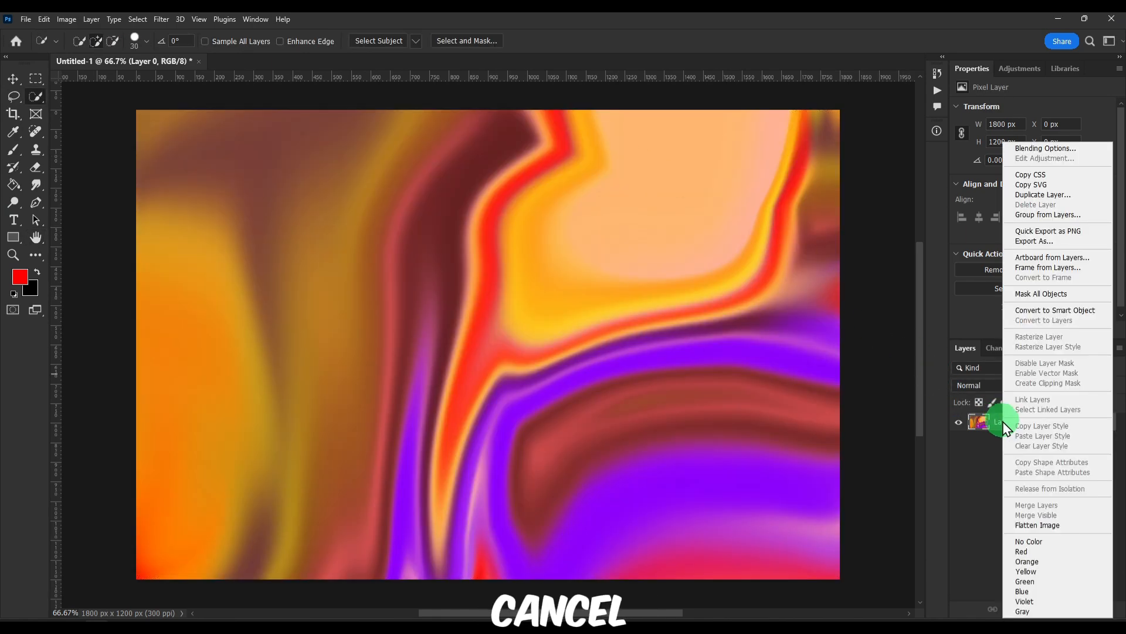
click(1049, 312)
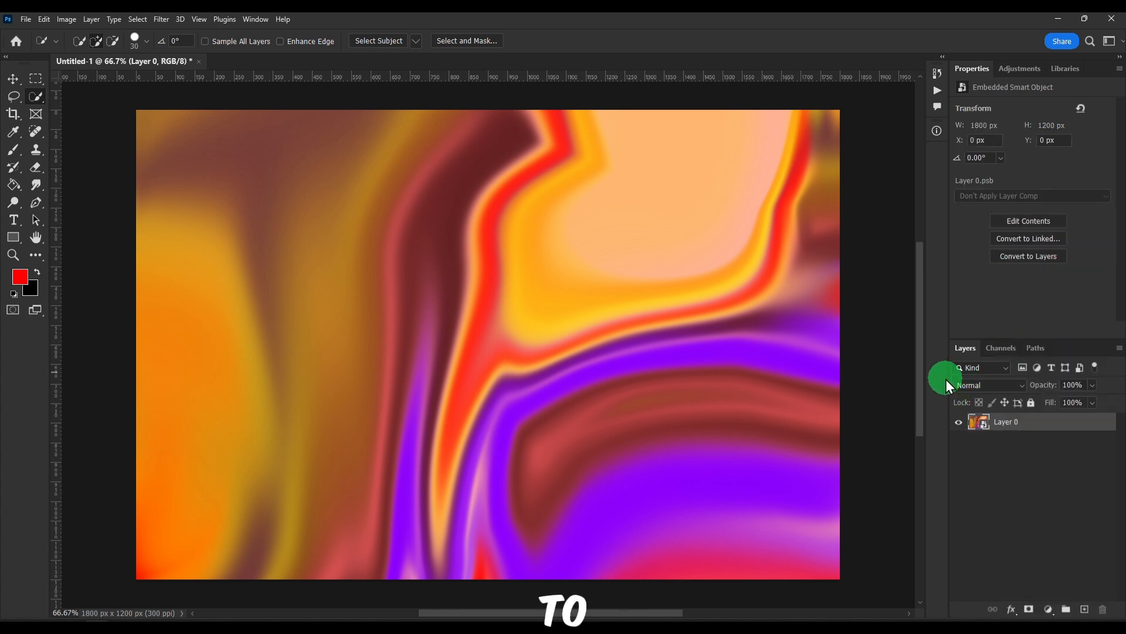
click(162, 19)
mouse_move(221, 206)
click(331, 205)
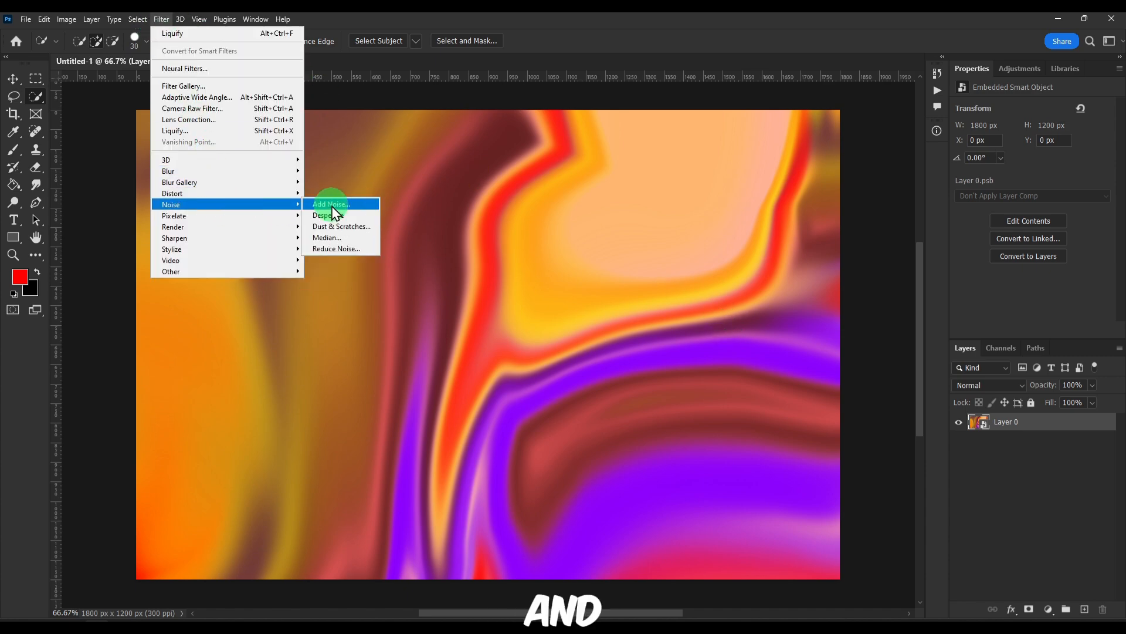
click(619, 137)
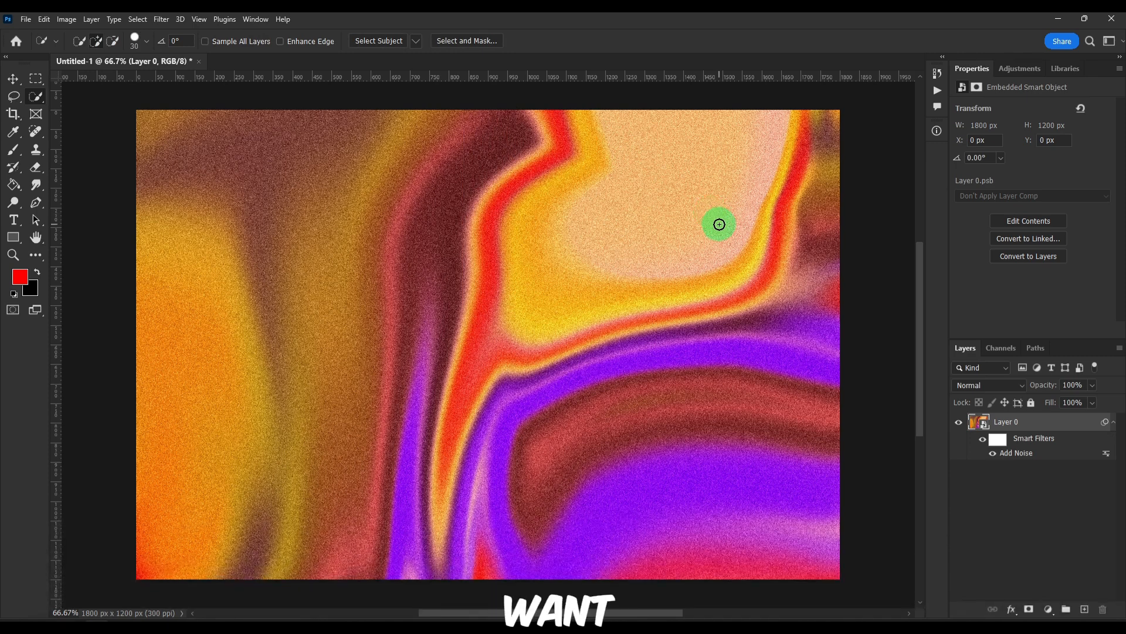
- Reopen the Add Noise smart filter's settings and reduce the amount to 7.73%
double_click(1106, 454)
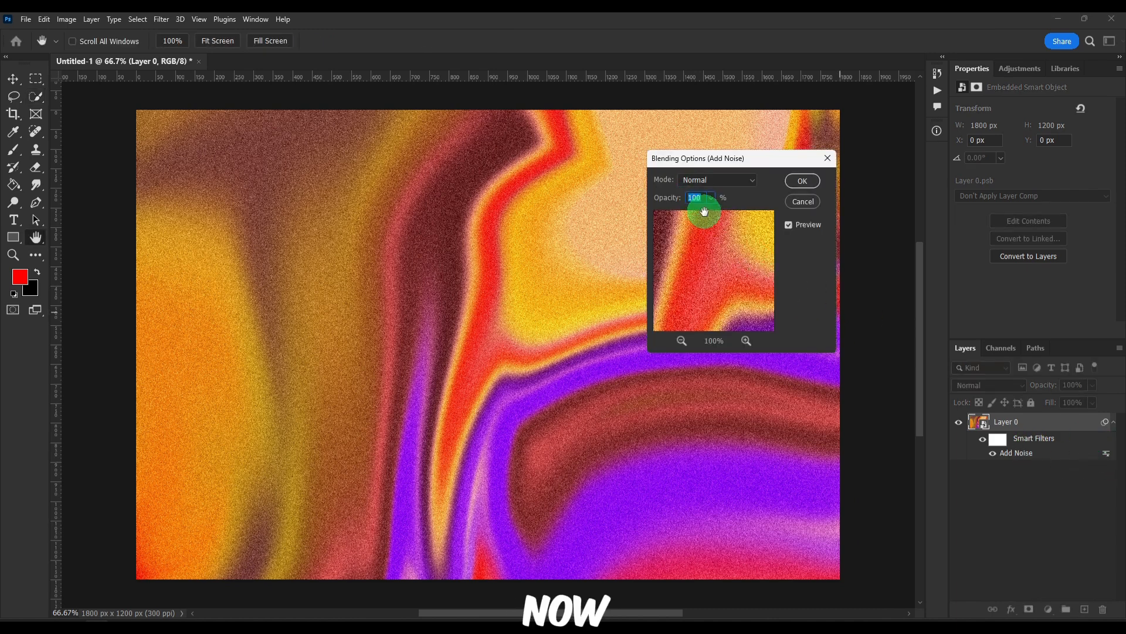
click(789, 199)
double_click(1018, 452)
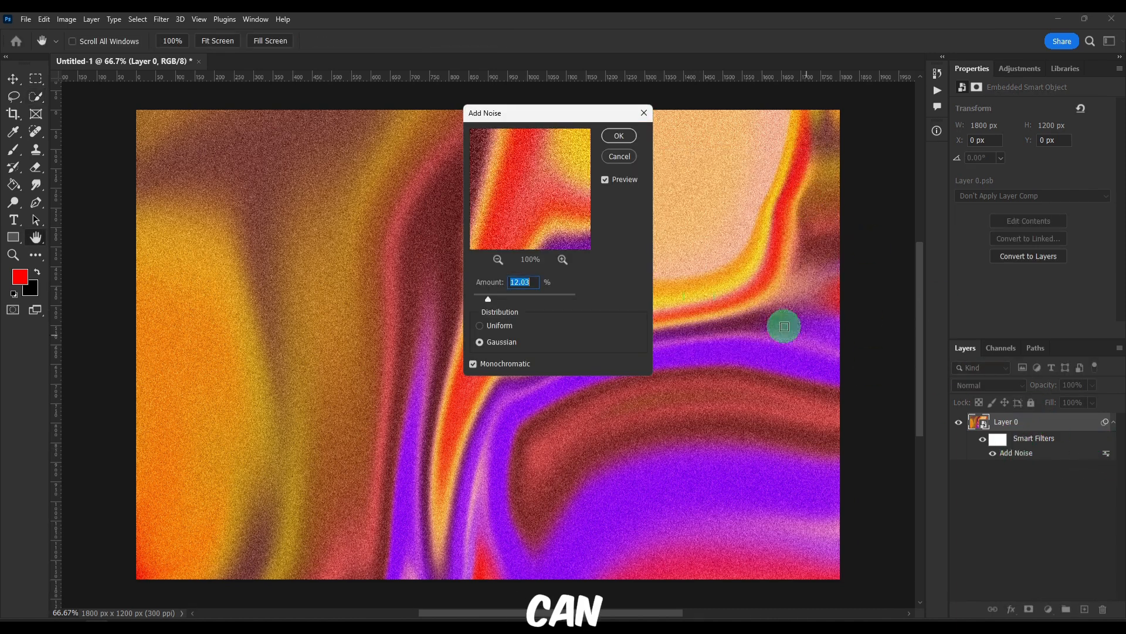
drag(491, 304, 484, 300)
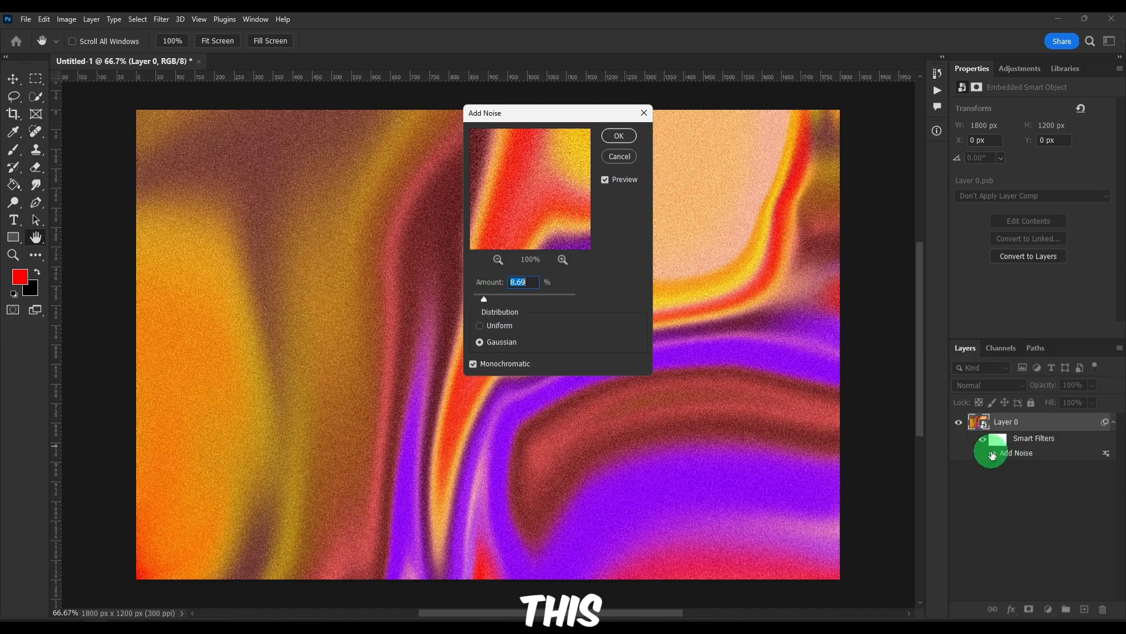
mouse_move(498, 297)
mouse_down()
mouse_move(525, 297)
mouse_move(483, 296)
mouse_up()
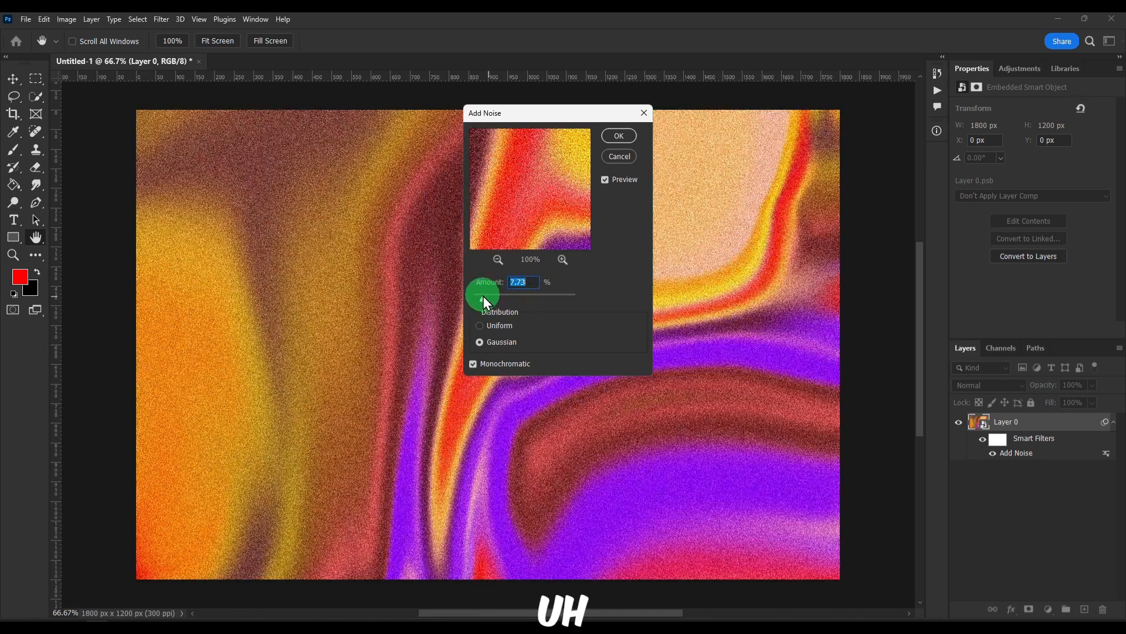
click(633, 141)
key(w)
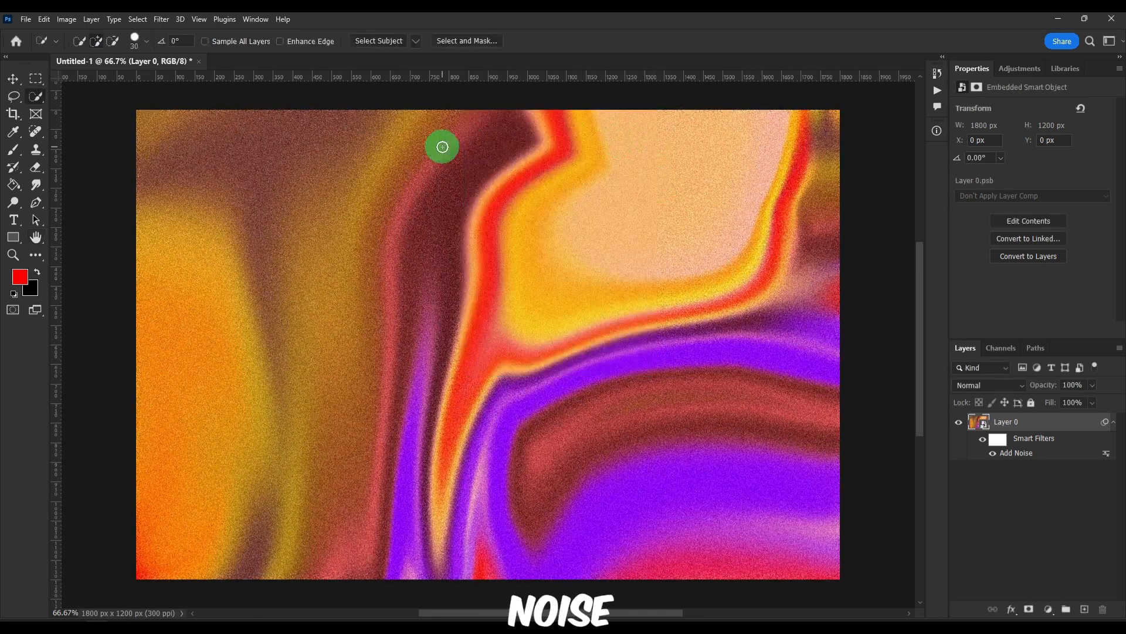
- Add a Gaussian Blur smart filter to Layer 0, testing larger radii before applying 0.1 pixels
click(168, 25)
mouse_move(189, 194)
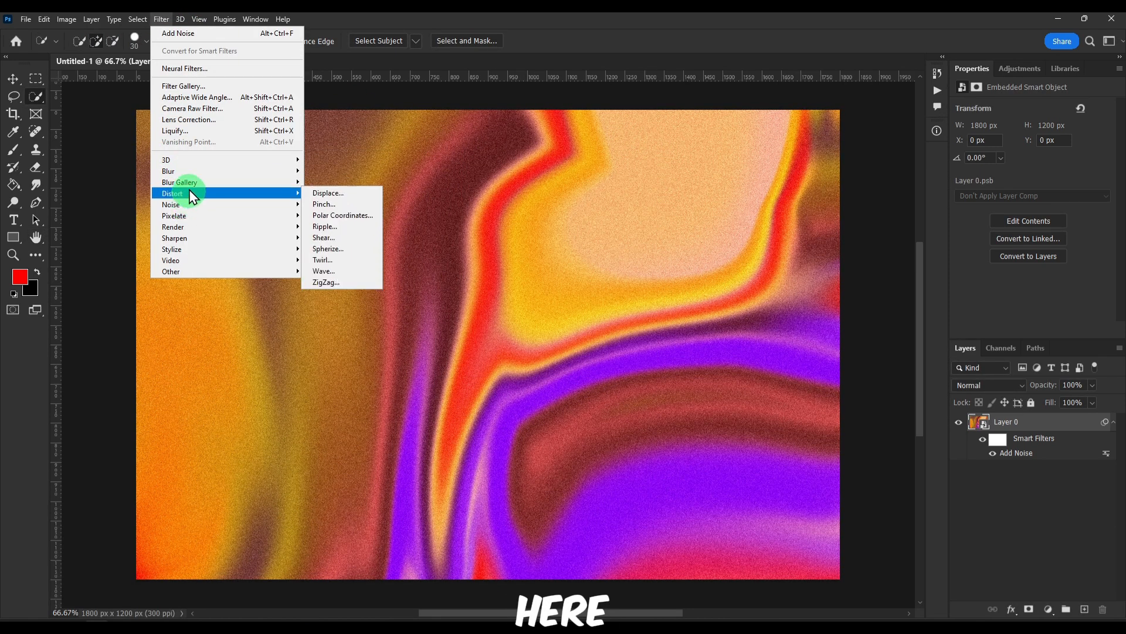
mouse_move(292, 171)
click(327, 216)
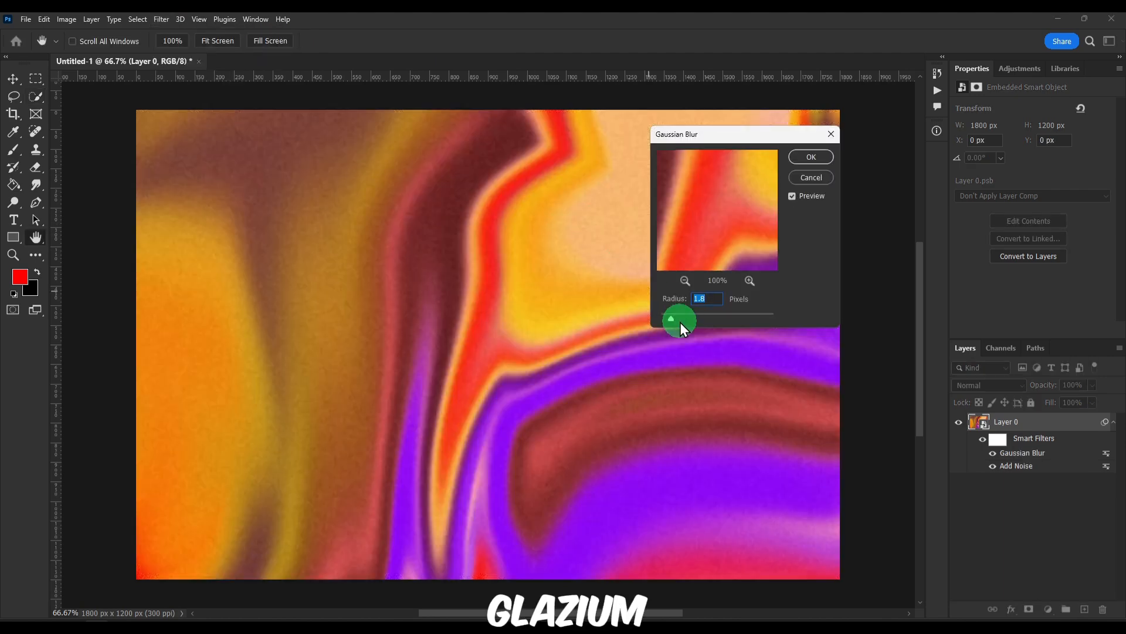
drag(665, 321, 572, 306)
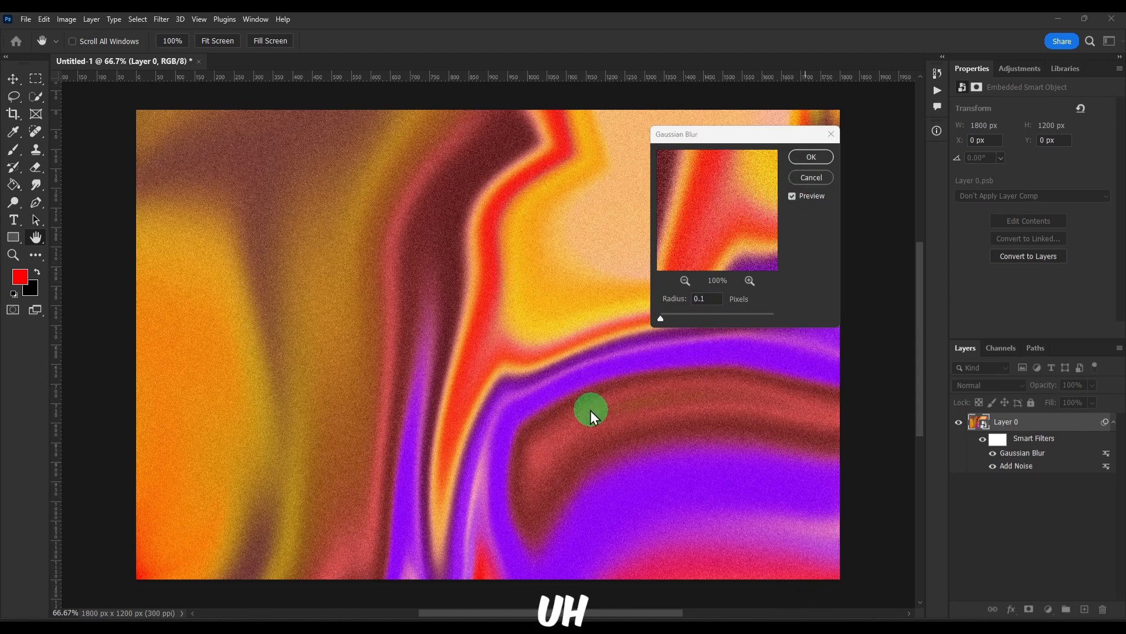
click(657, 315)
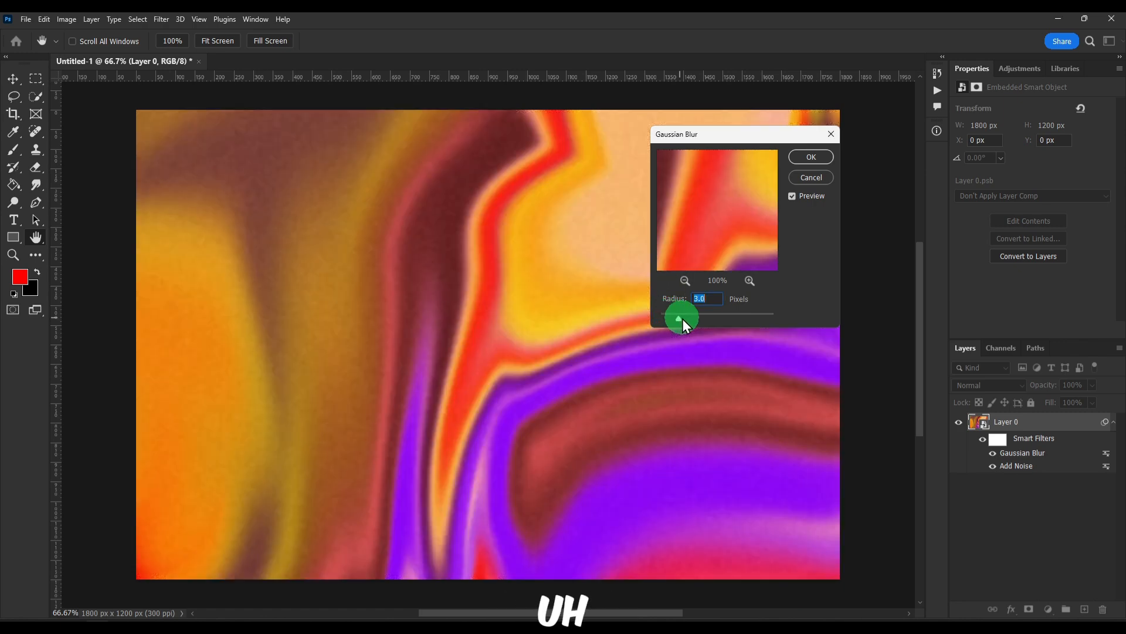
drag(683, 319, 660, 317)
click(811, 157)
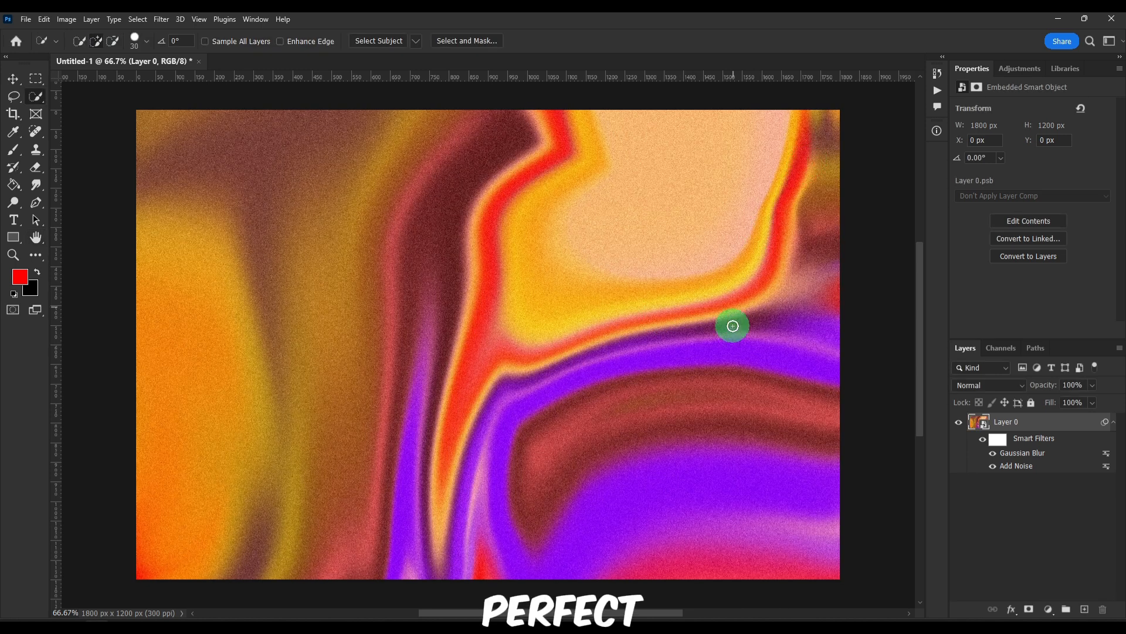
- Reopen the Gaussian Blur smart filter and raise its radius to soften the grain slightly
double_click(1023, 454)
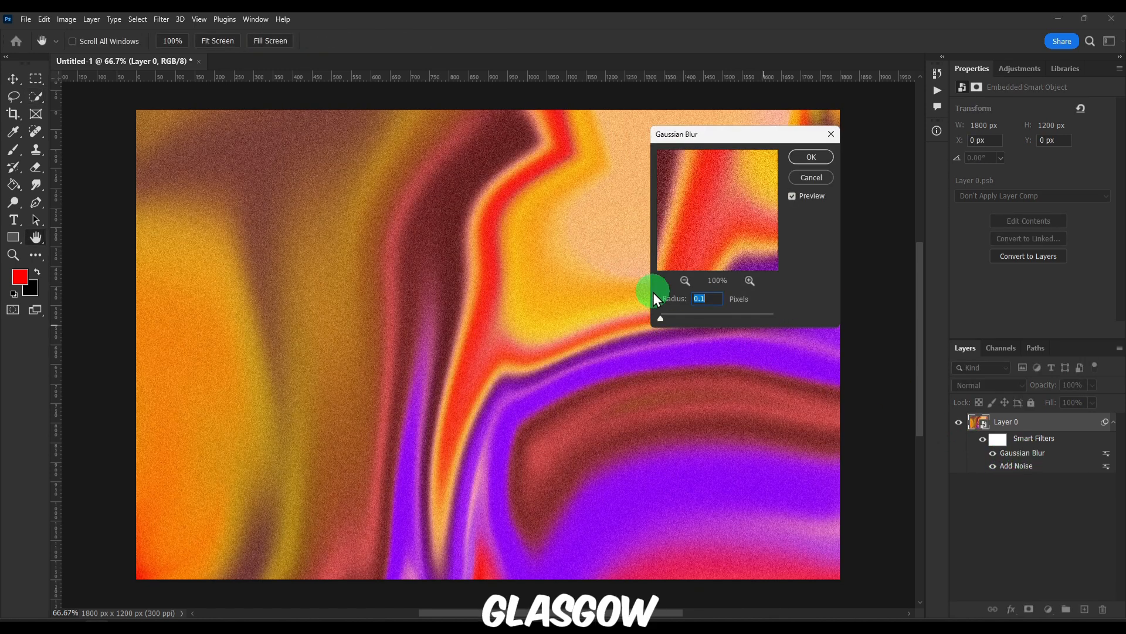
click(811, 157)
key(w)
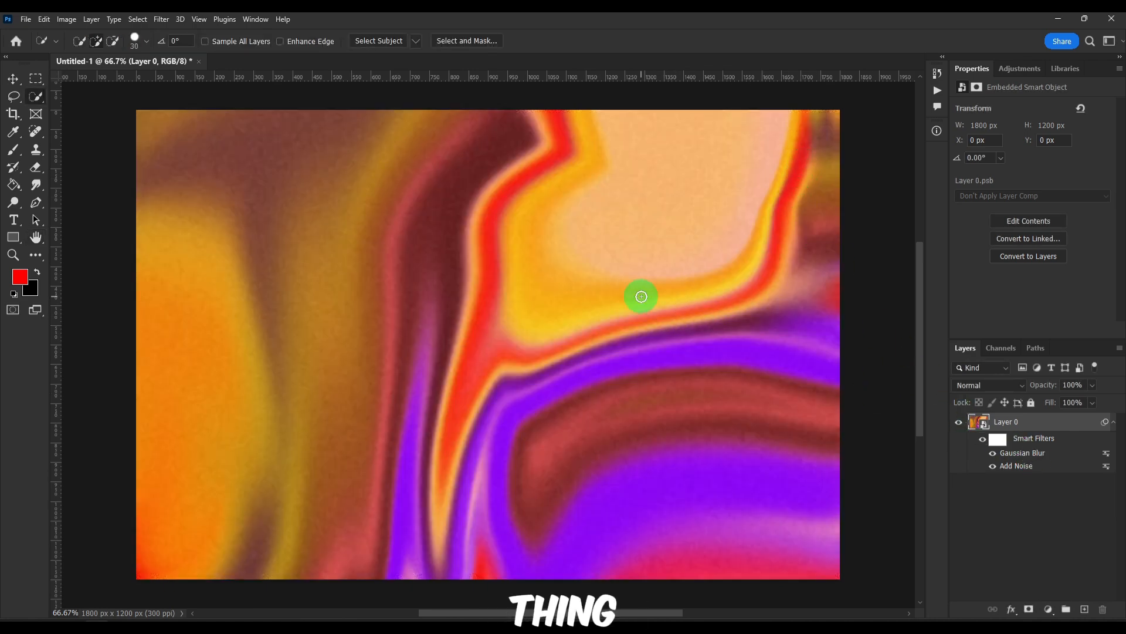
- Select the curved reddish-brown band at the image's lower right with Quick Selection, subtracting the purple area beneath it
right_click(36, 95)
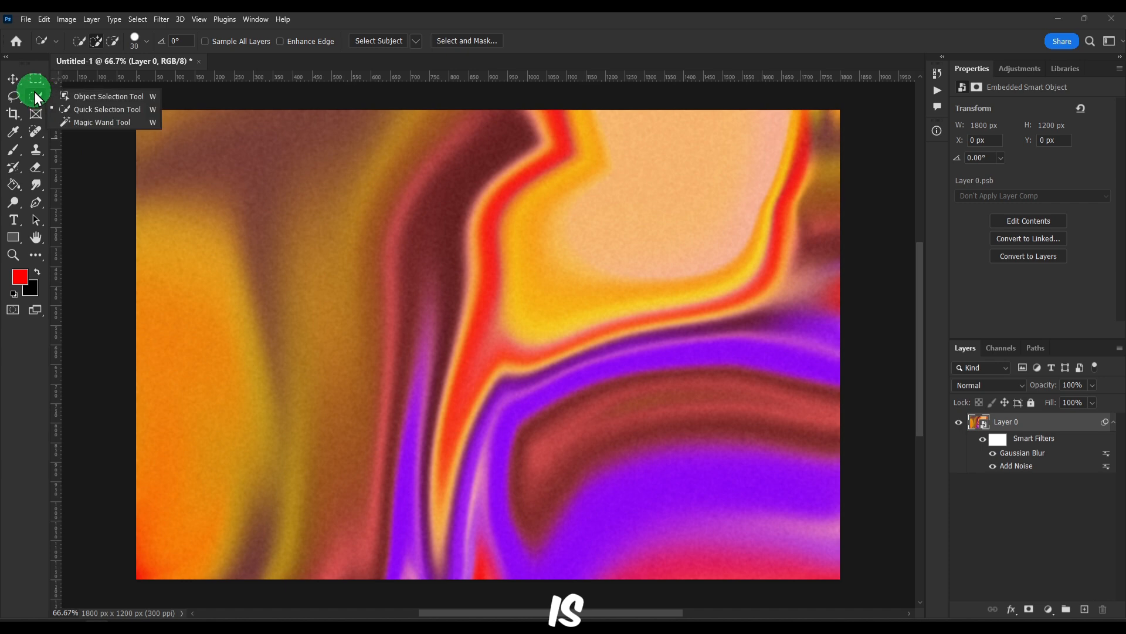
click(75, 110)
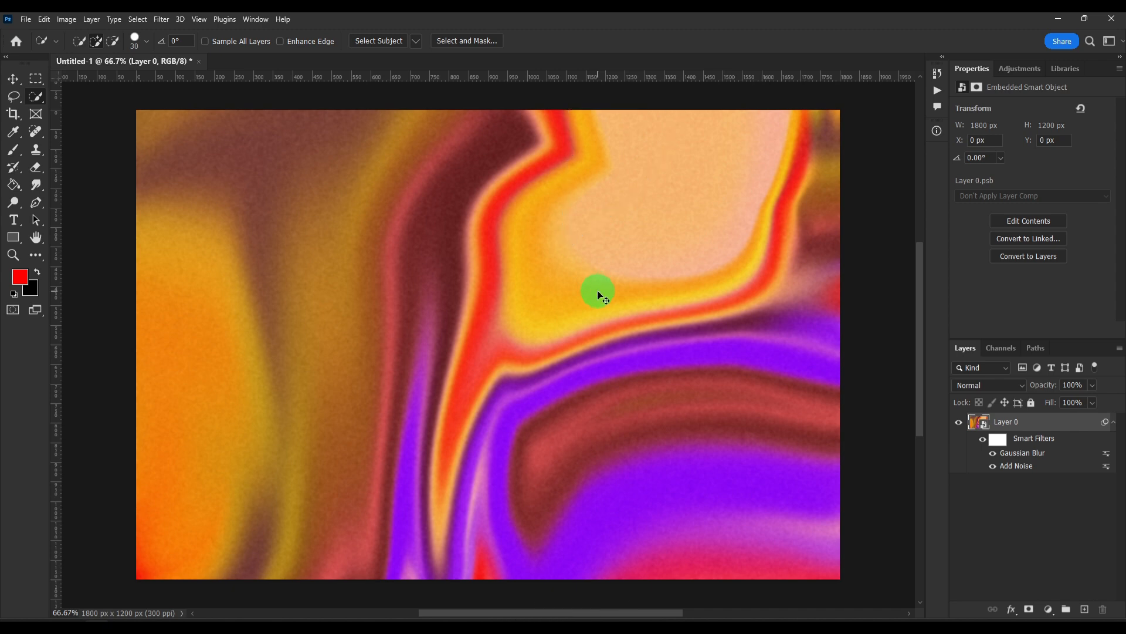
mouse_move(595, 346)
mouse_down()
mouse_move(620, 436)
mouse_move(793, 422)
mouse_up()
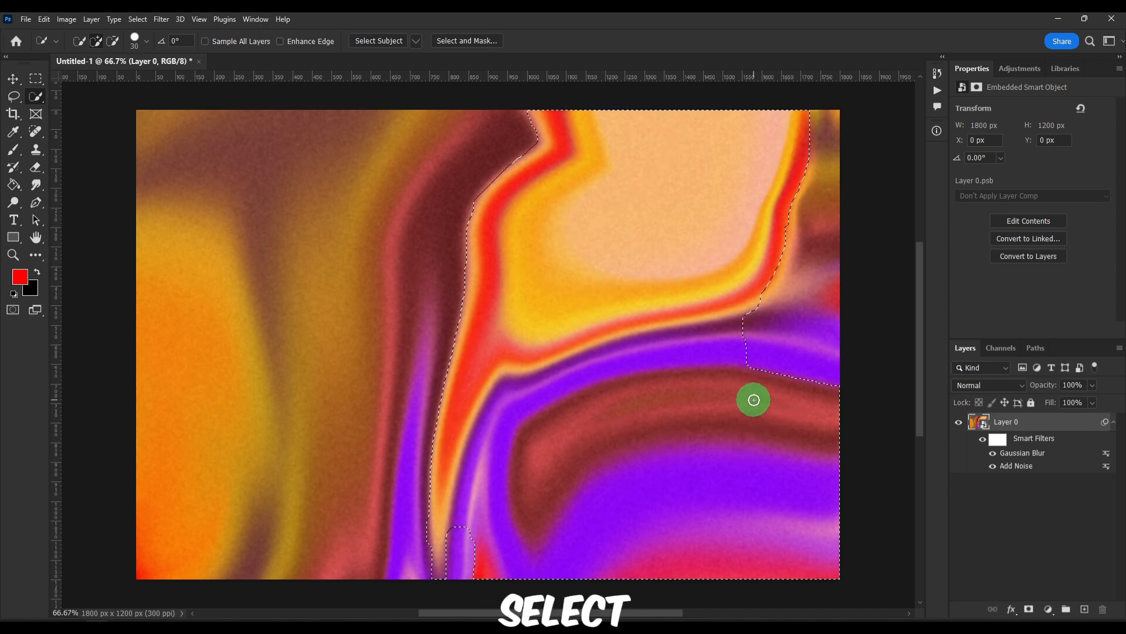
key(ctrl+d)
mouse_move(565, 433)
mouse_down()
mouse_move(624, 399)
mouse_move(792, 410)
mouse_move(780, 420)
mouse_up()
click(90, 40)
mouse_move(613, 476)
mouse_down()
mouse_move(571, 521)
mouse_move(745, 448)
mouse_move(792, 502)
mouse_move(548, 561)
mouse_move(511, 558)
mouse_up()
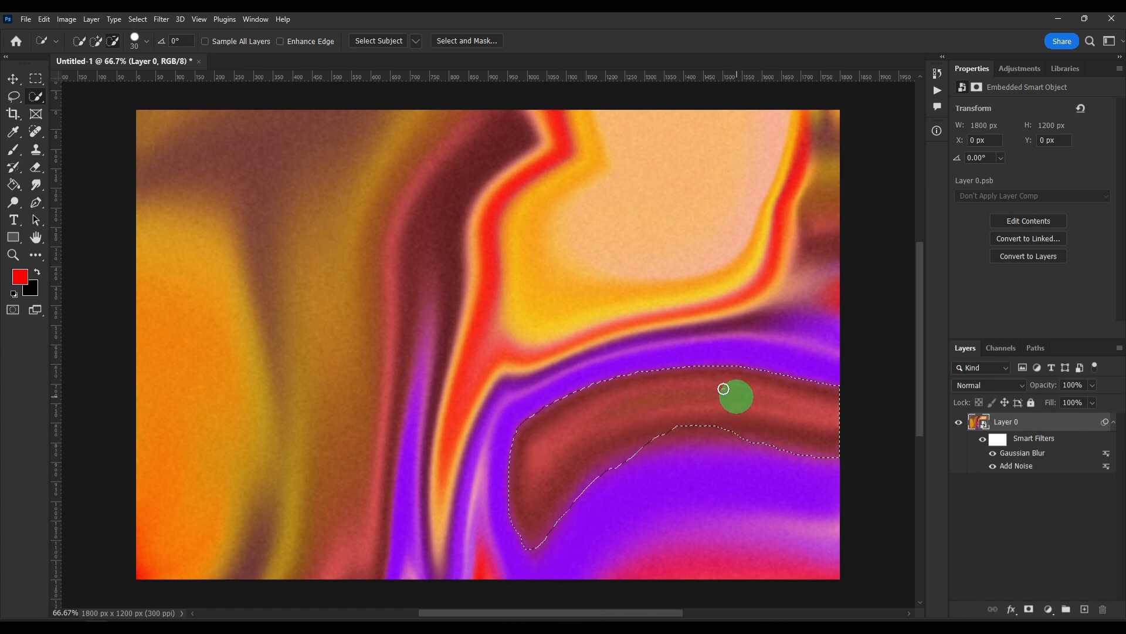
- Load the Layer 0 Filter Mask channel as a new selection and try adding a Solid Color fill layer
click(36, 96)
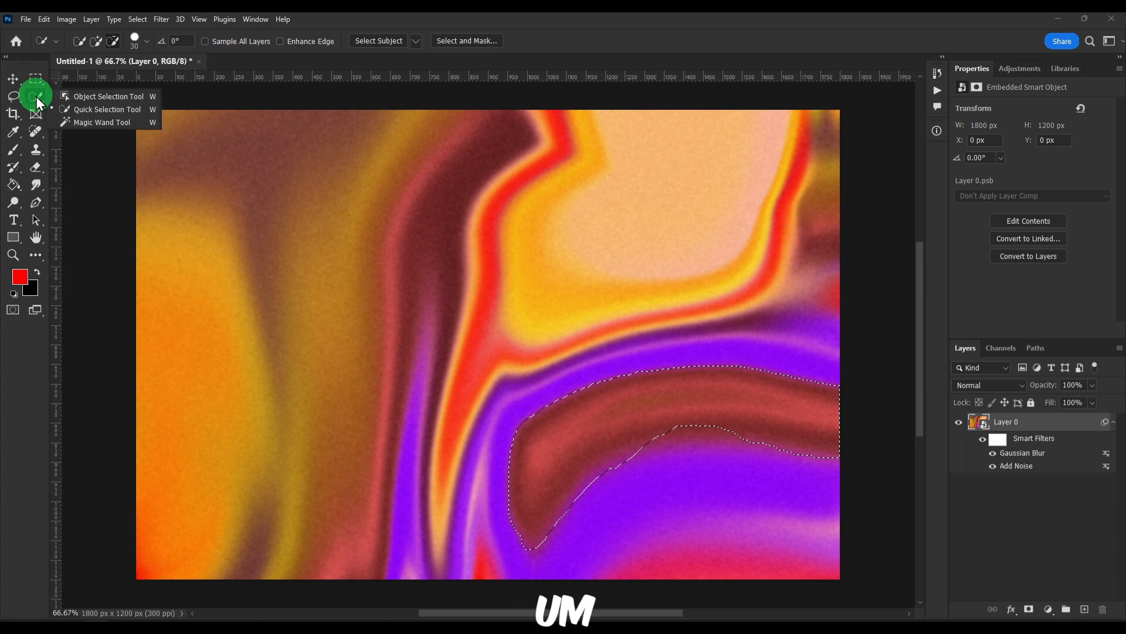
click(75, 20)
click(122, 19)
click(132, 20)
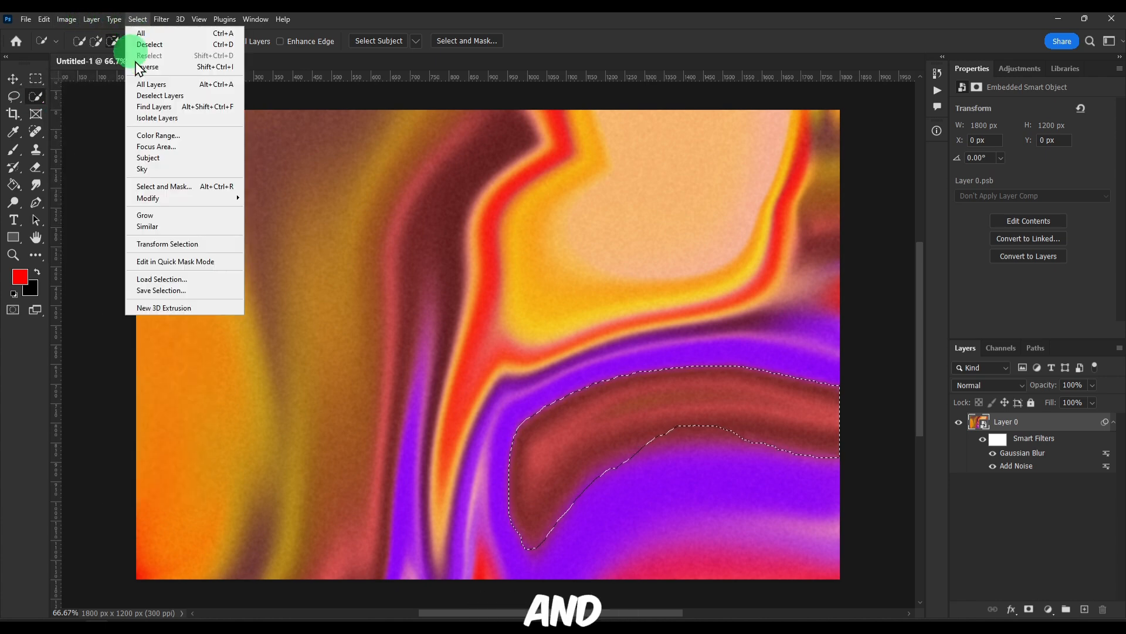
click(196, 280)
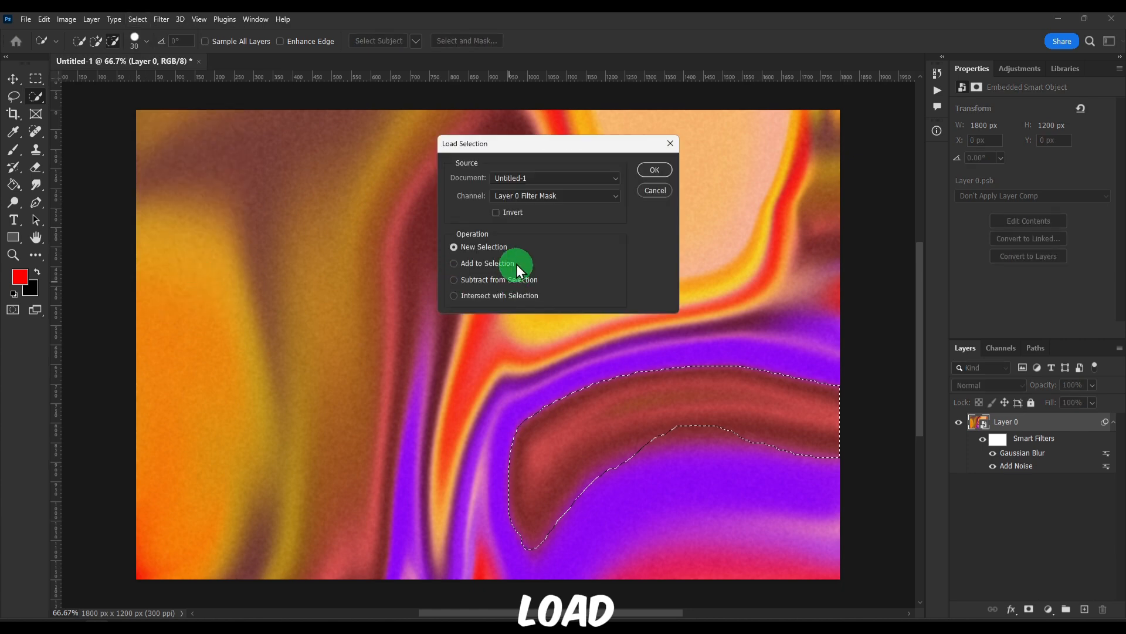
click(653, 170)
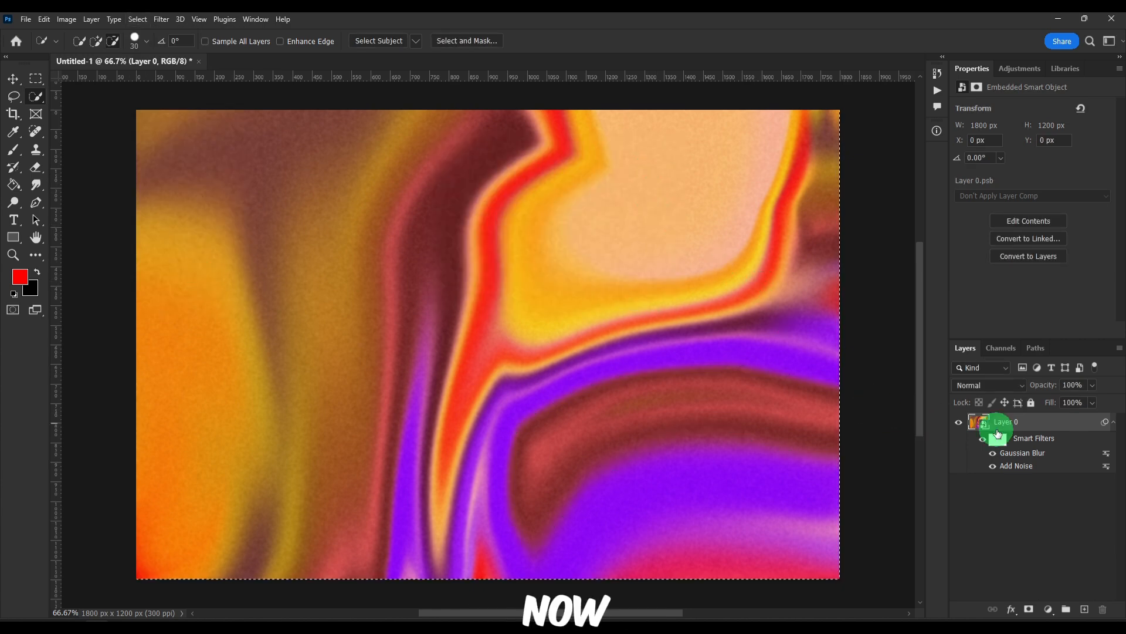
click(1048, 609)
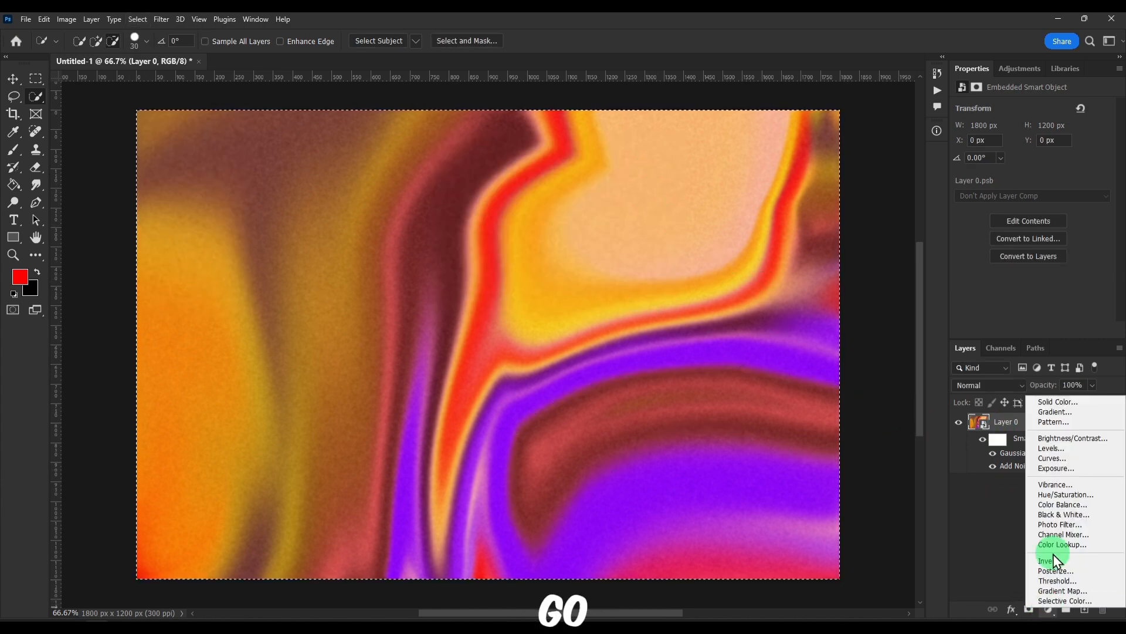
click(1056, 401)
click(563, 218)
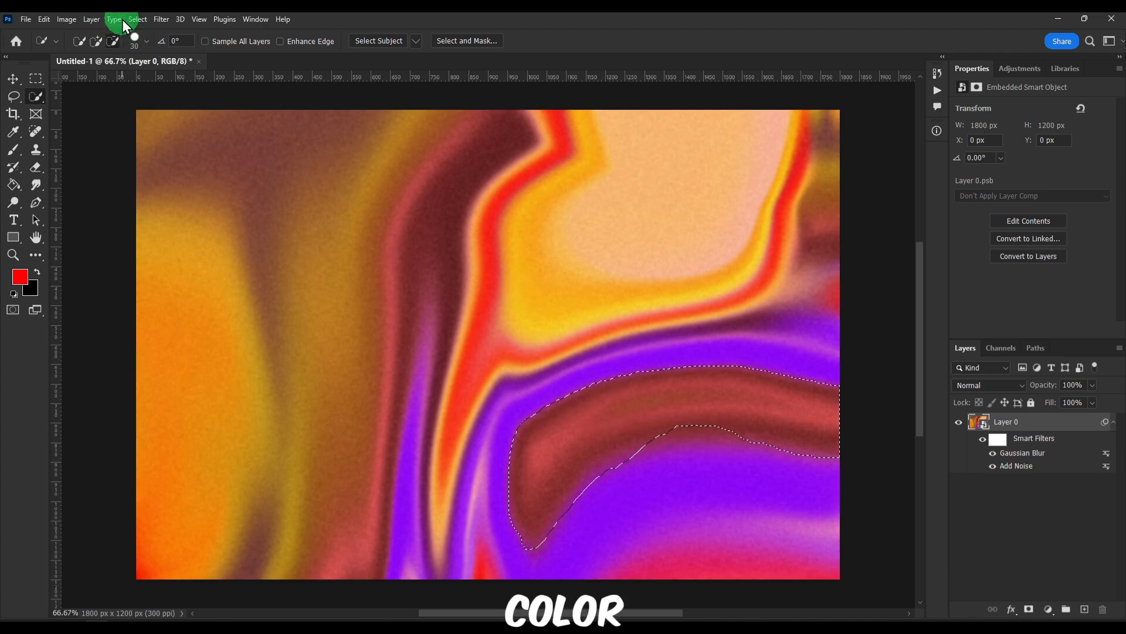
- Load a new selection from the Layer 0 Transparency channel
click(138, 19)
click(182, 280)
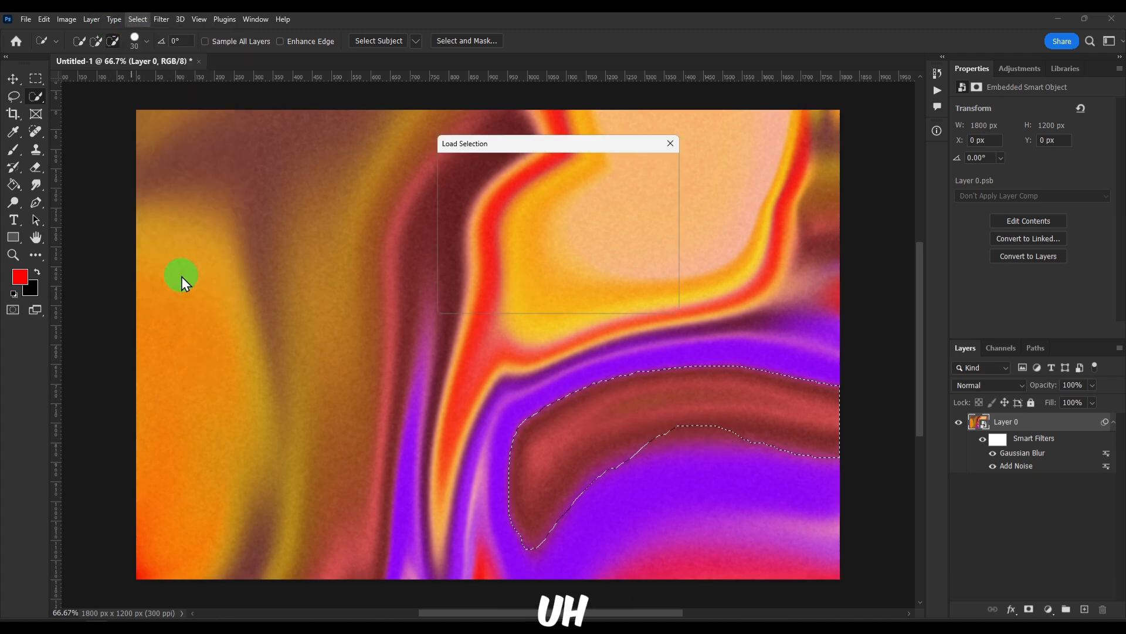
click(544, 195)
click(543, 195)
click(508, 183)
click(508, 184)
click(513, 199)
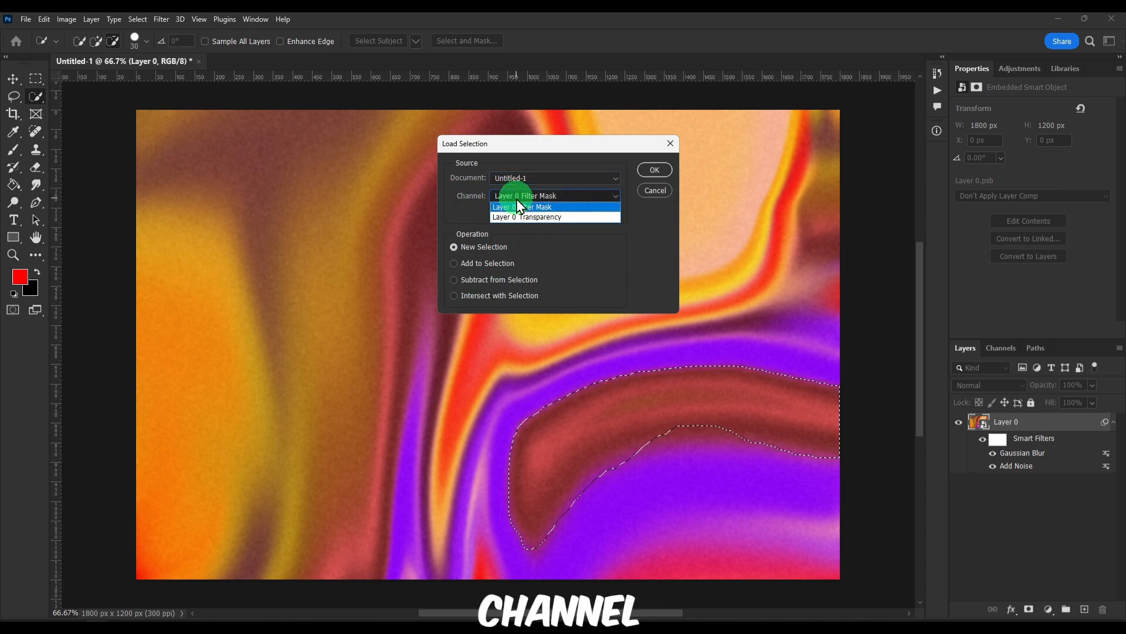
click(509, 216)
click(653, 171)
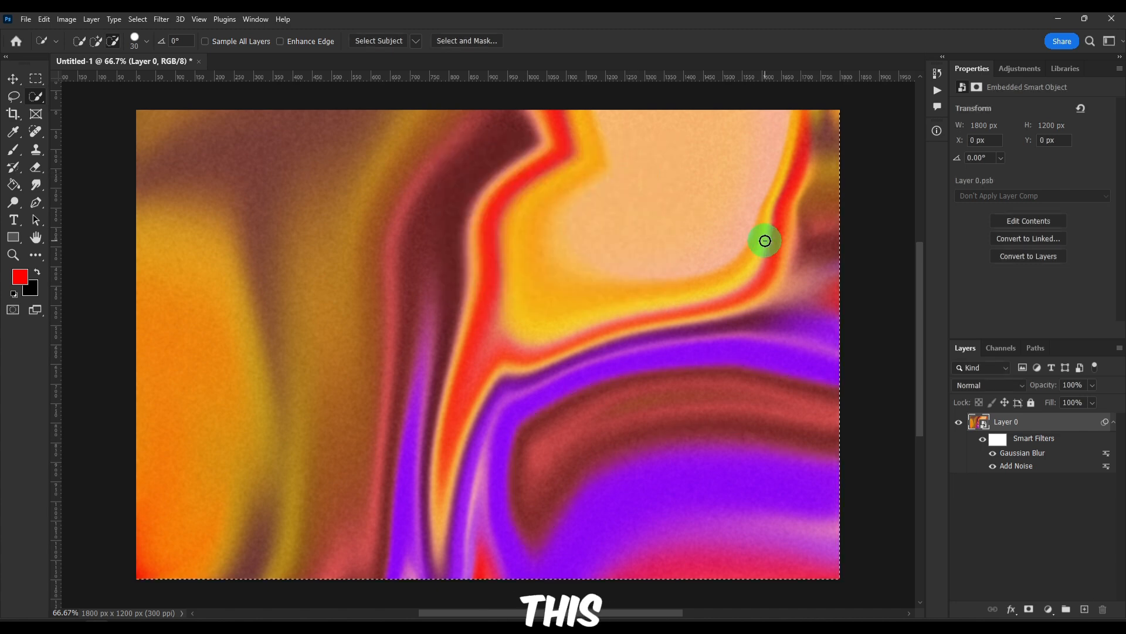
- Try a Solid Color fill layer on the loaded selection, then undo back to the reddish-brown band's selection
click(1049, 609)
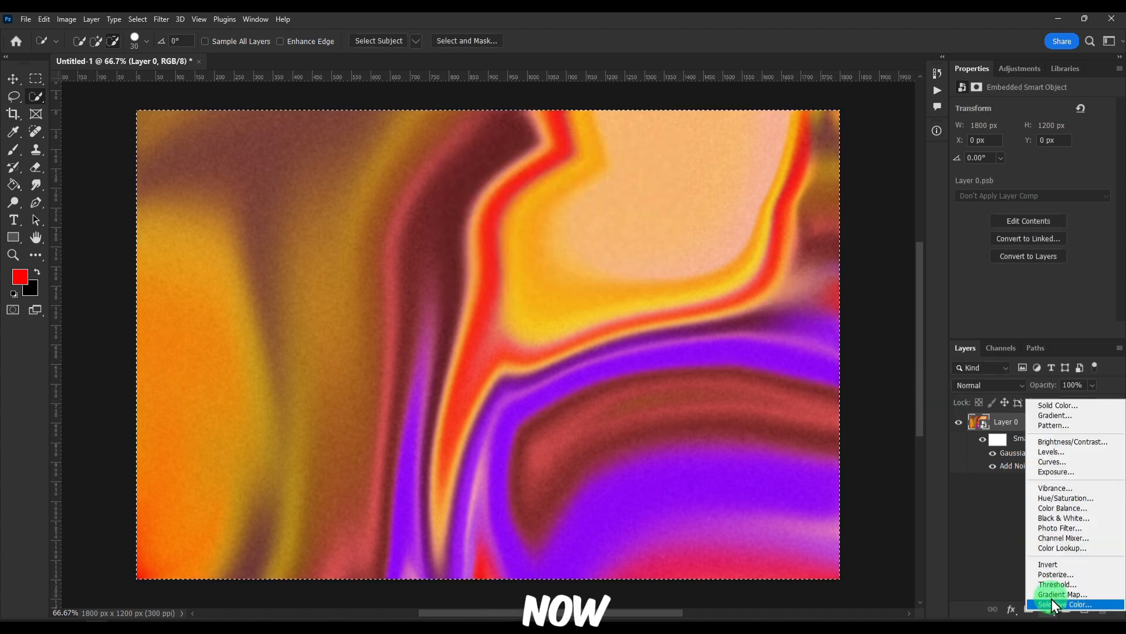
click(1056, 405)
click(568, 193)
key(ctrl+z)
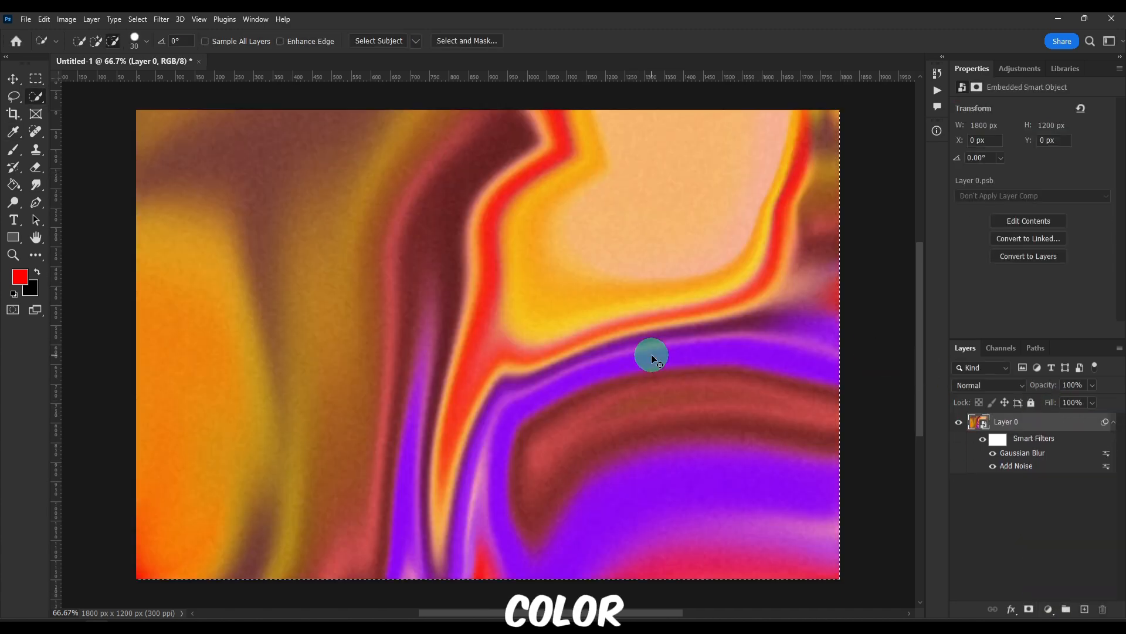
key(ctrl+z)
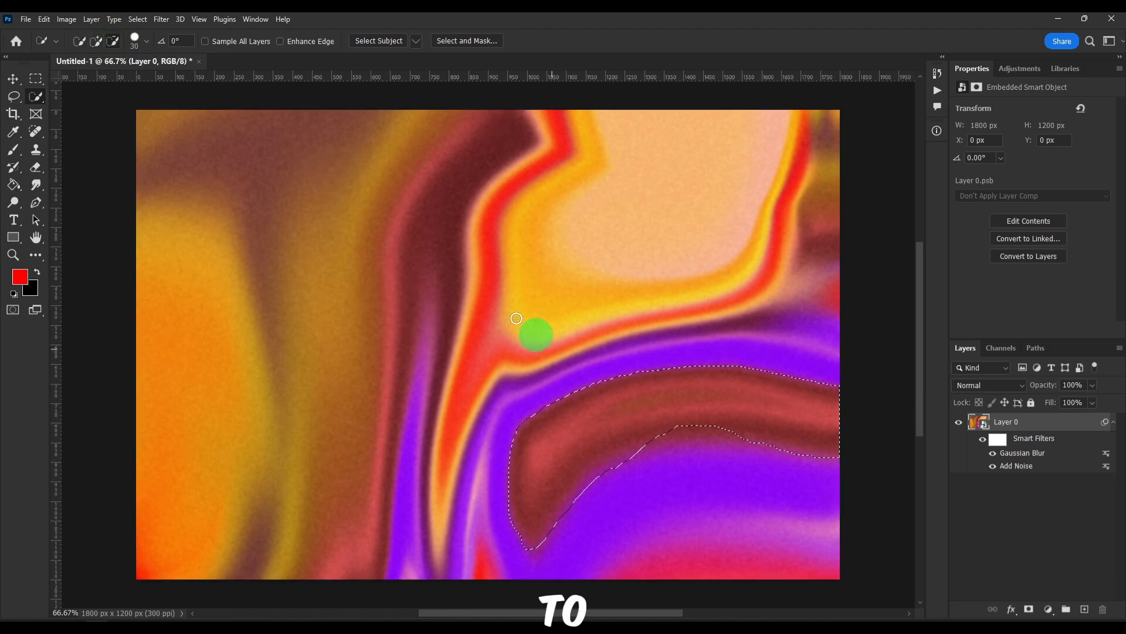
- Save the reddish-brown band's selection as a new channel in Untitled-1 without a custom name
click(140, 21)
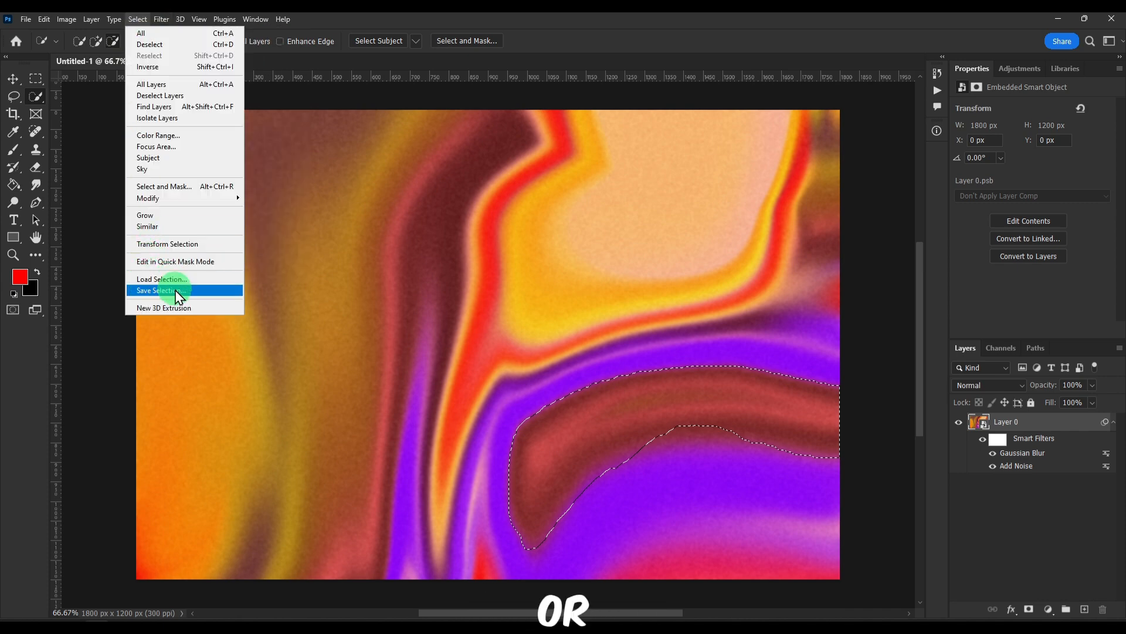
click(170, 290)
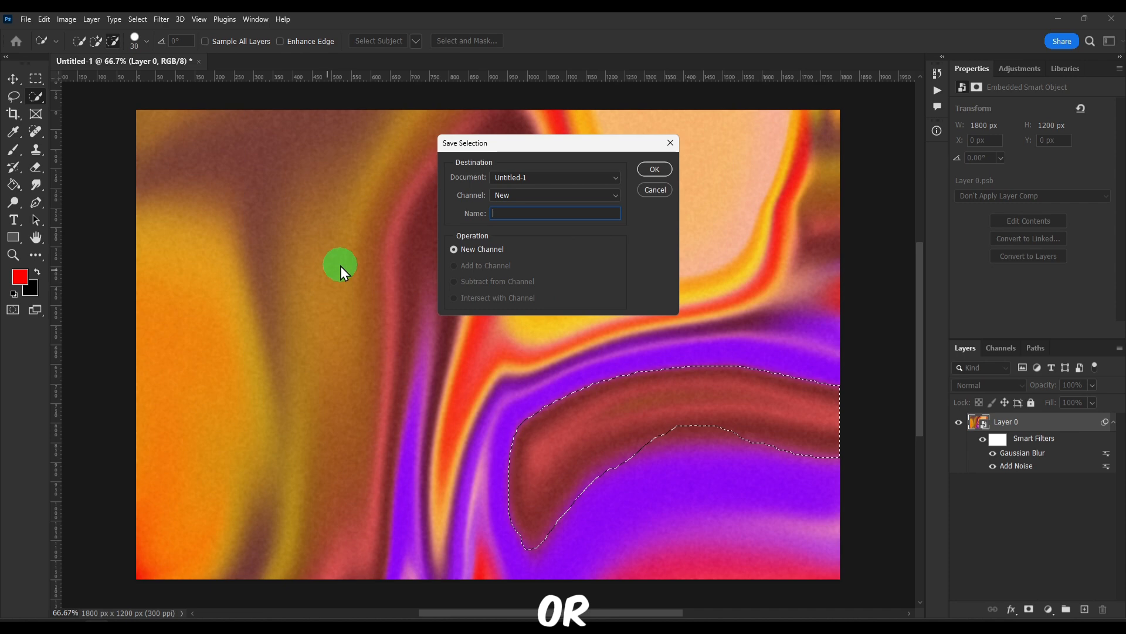
click(659, 170)
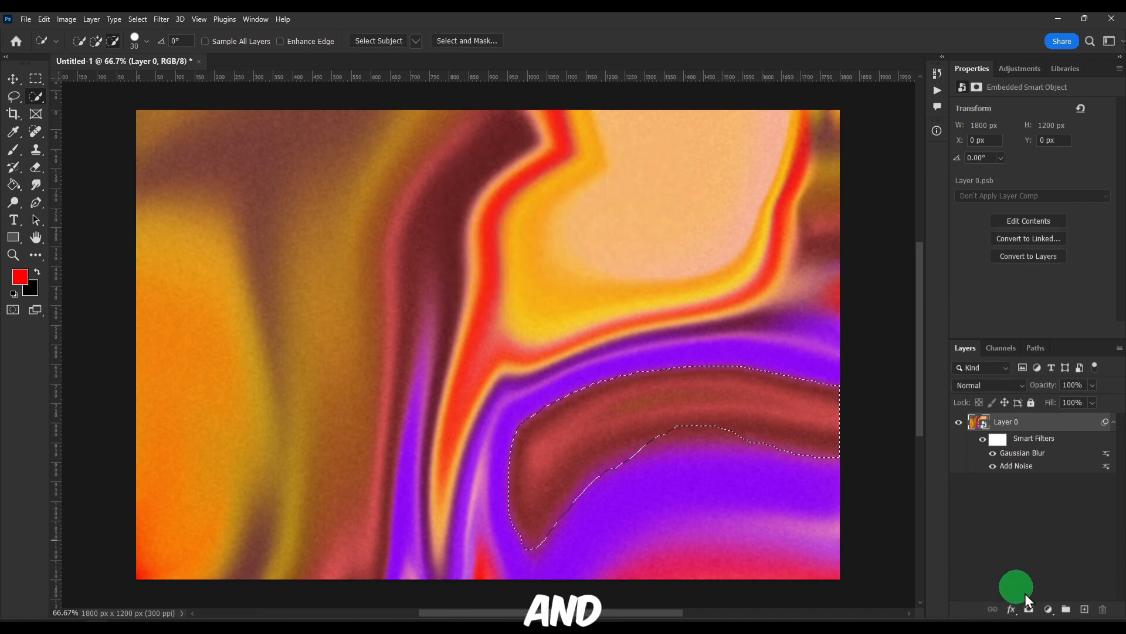
click(1048, 609)
click(1058, 401)
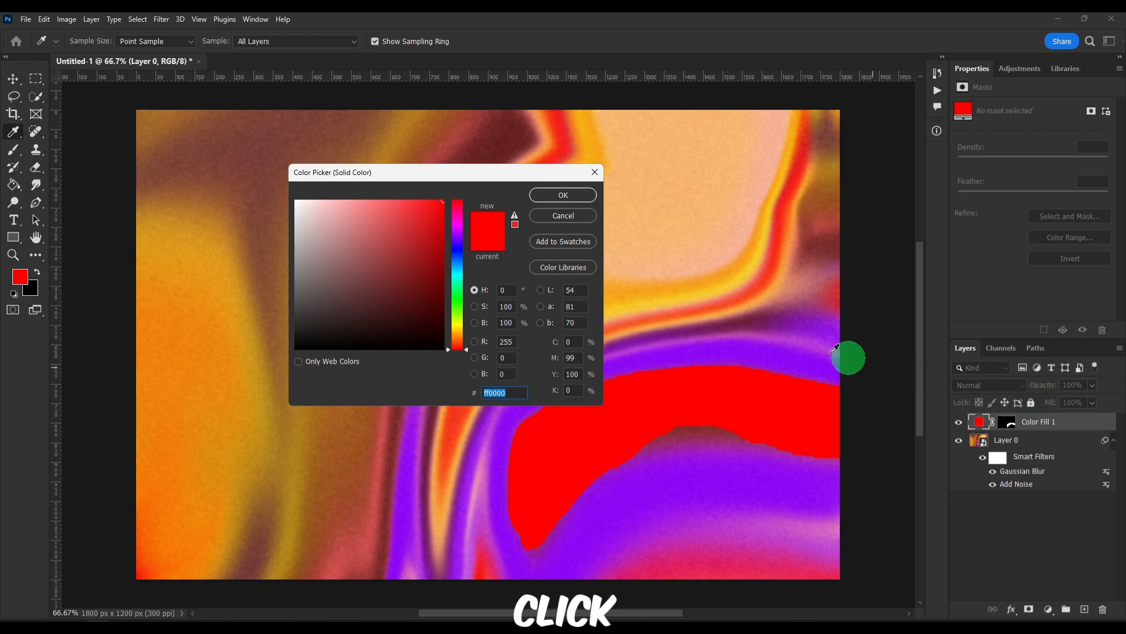
drag(522, 174, 392, 166)
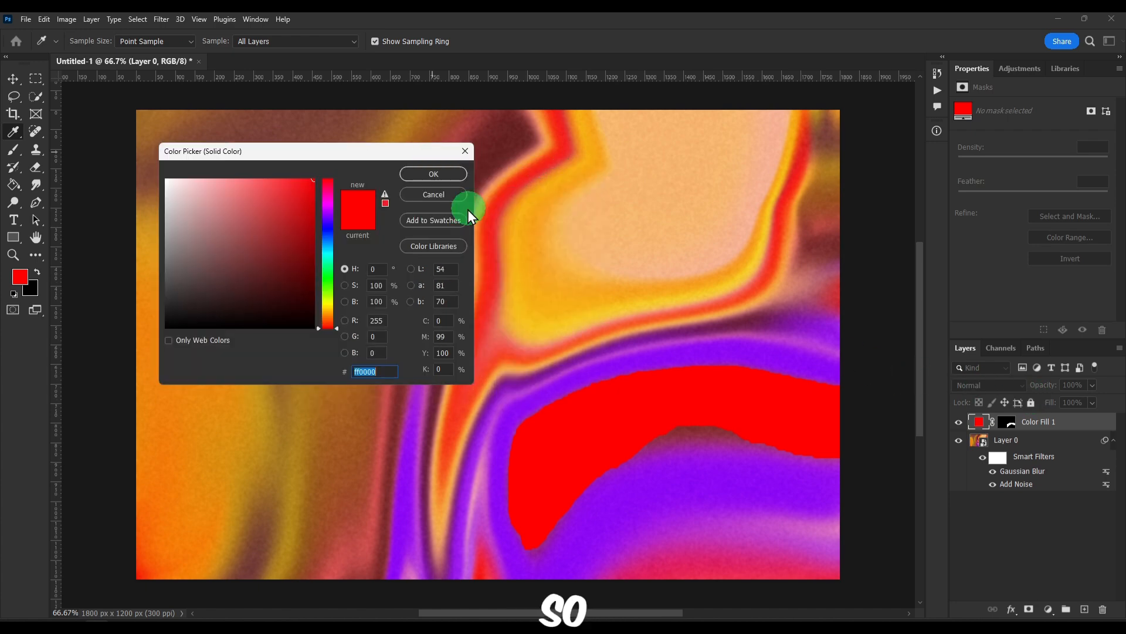
click(460, 211)
click(137, 19)
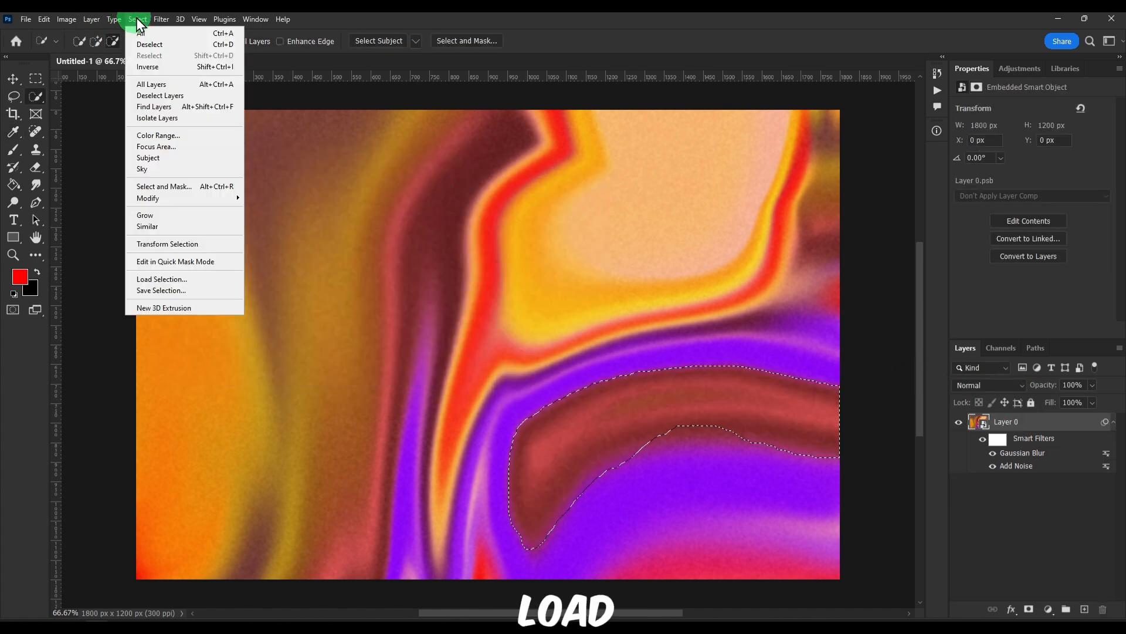
click(162, 19)
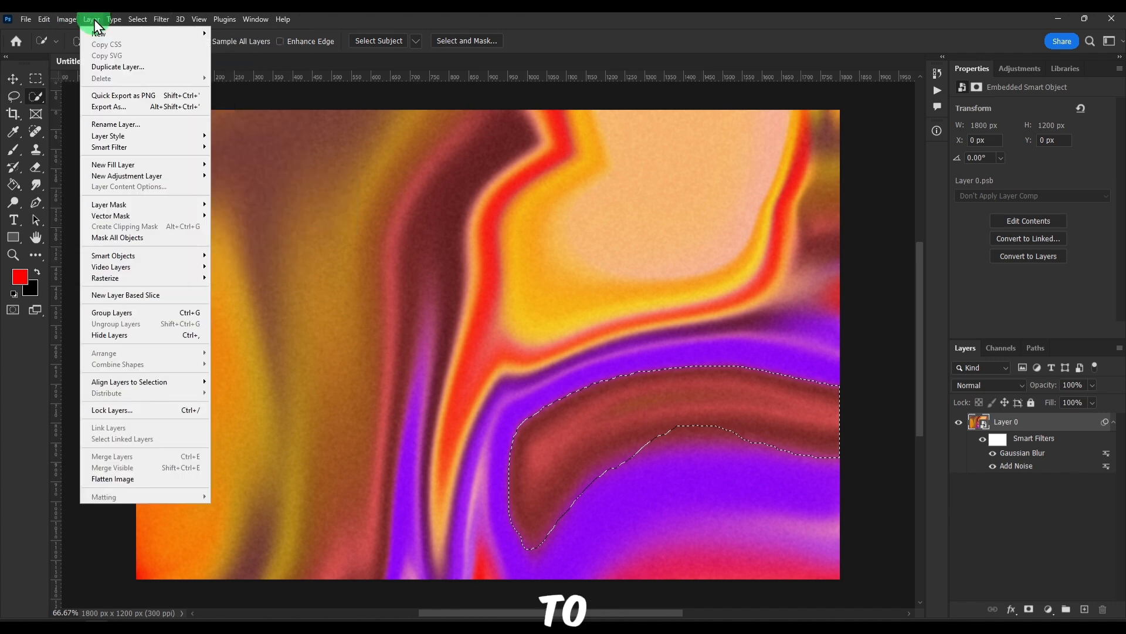
mouse_move(137, 19)
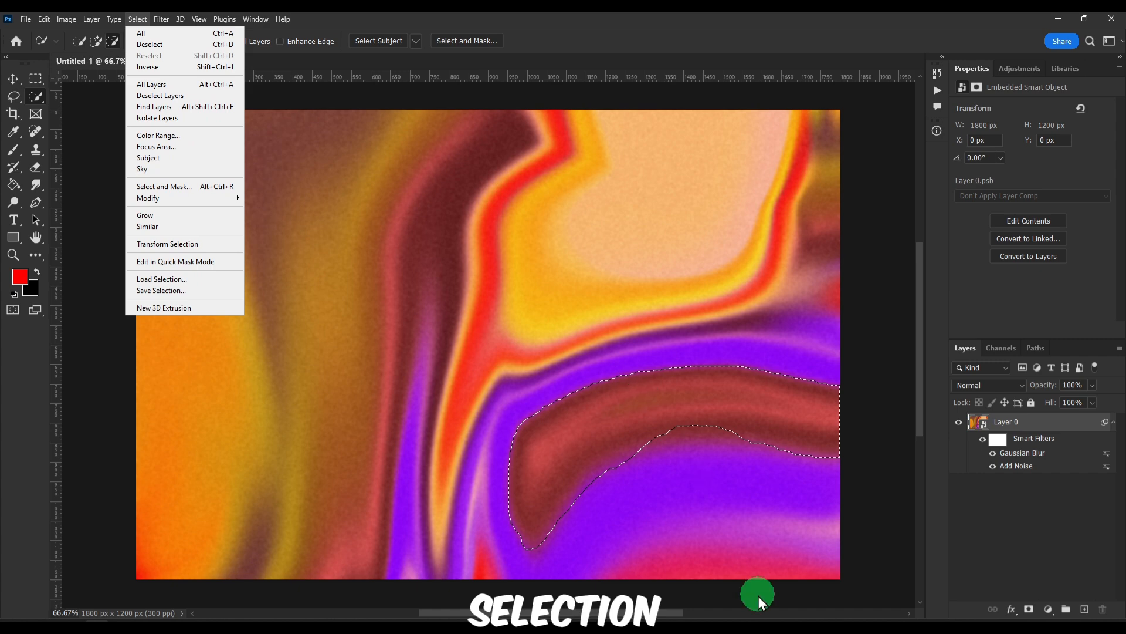
click(758, 595)
key(ctrl+d)
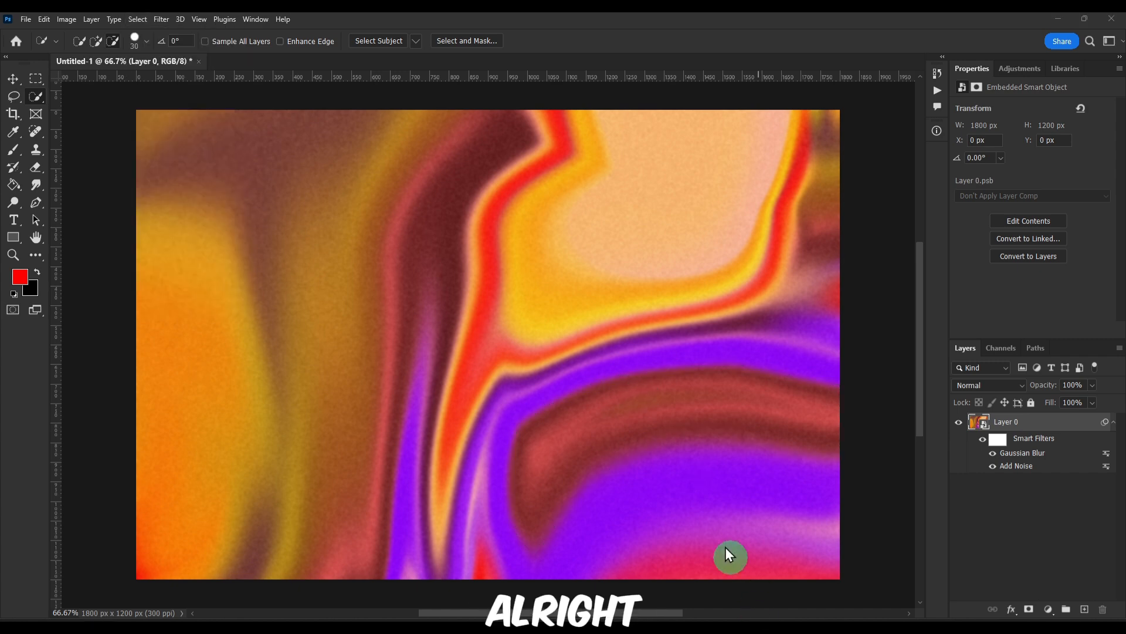
- Load the saved Alpha 1 channel of Untitled-1 as a new selection
click(139, 19)
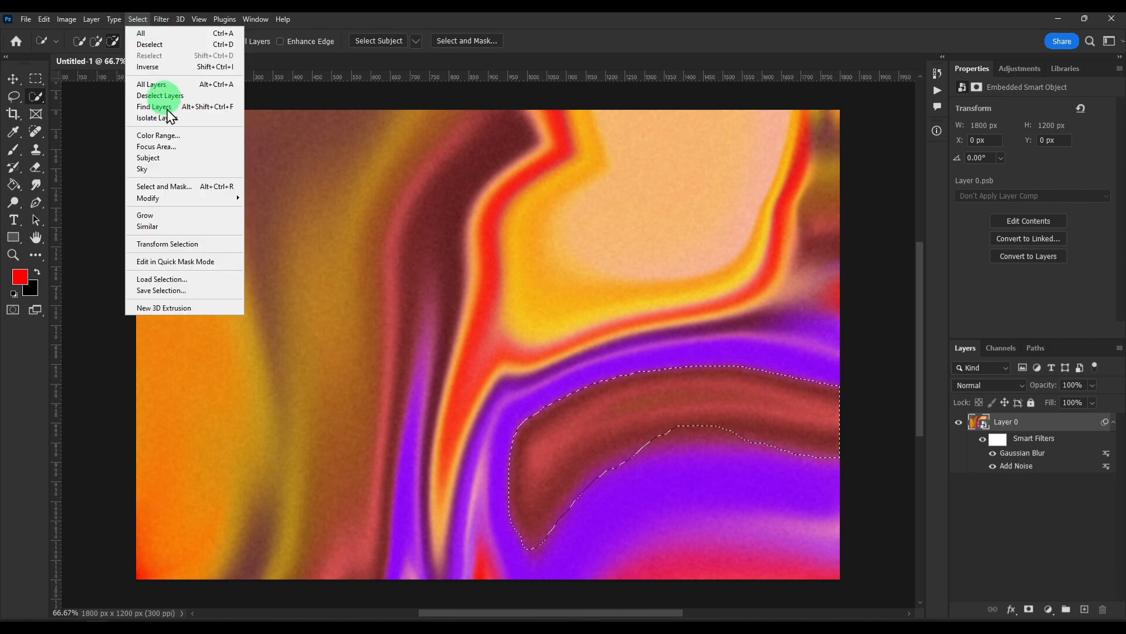
click(170, 280)
click(519, 196)
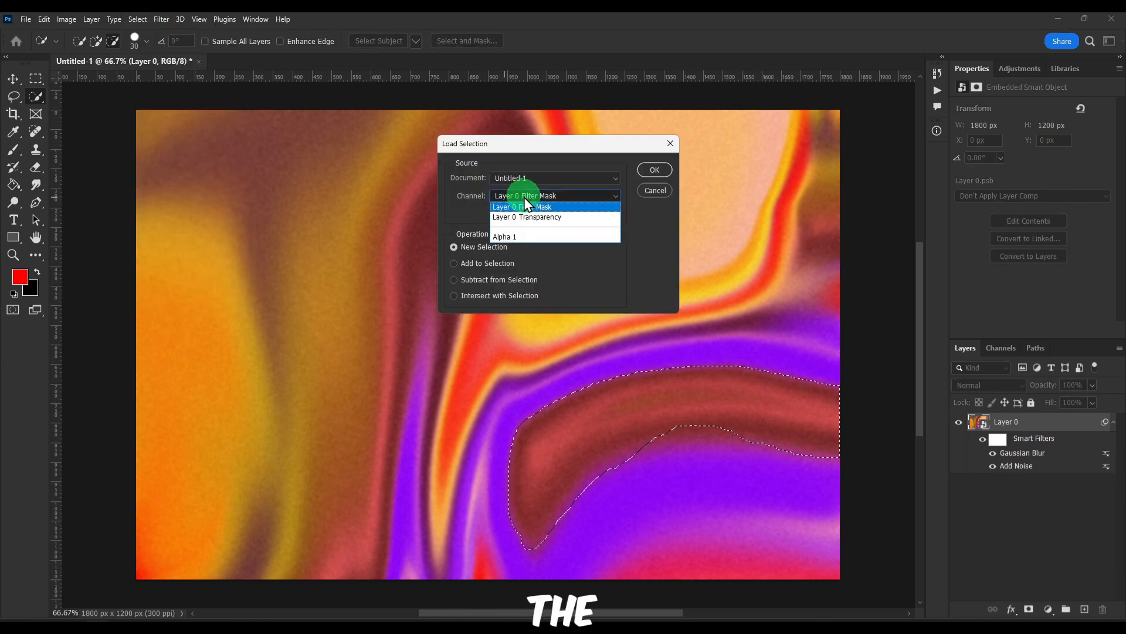
click(534, 237)
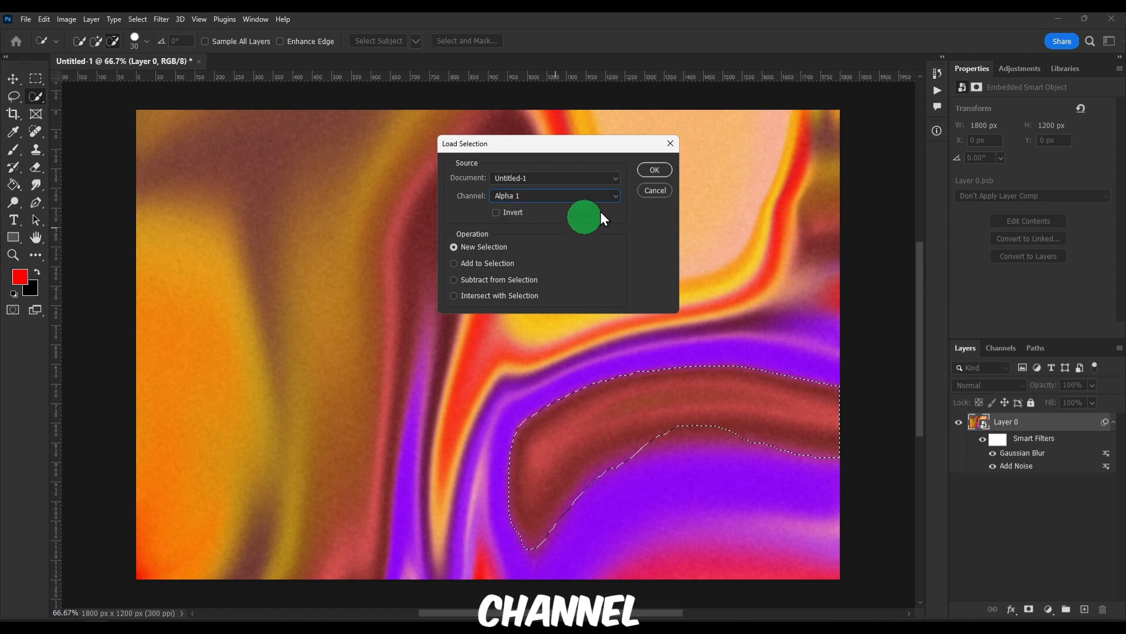
click(654, 171)
- Add a Solid Color fill layer on the selected reddish-brown band and set its colour to bright green (R 144, G 255, B 0)
click(1049, 609)
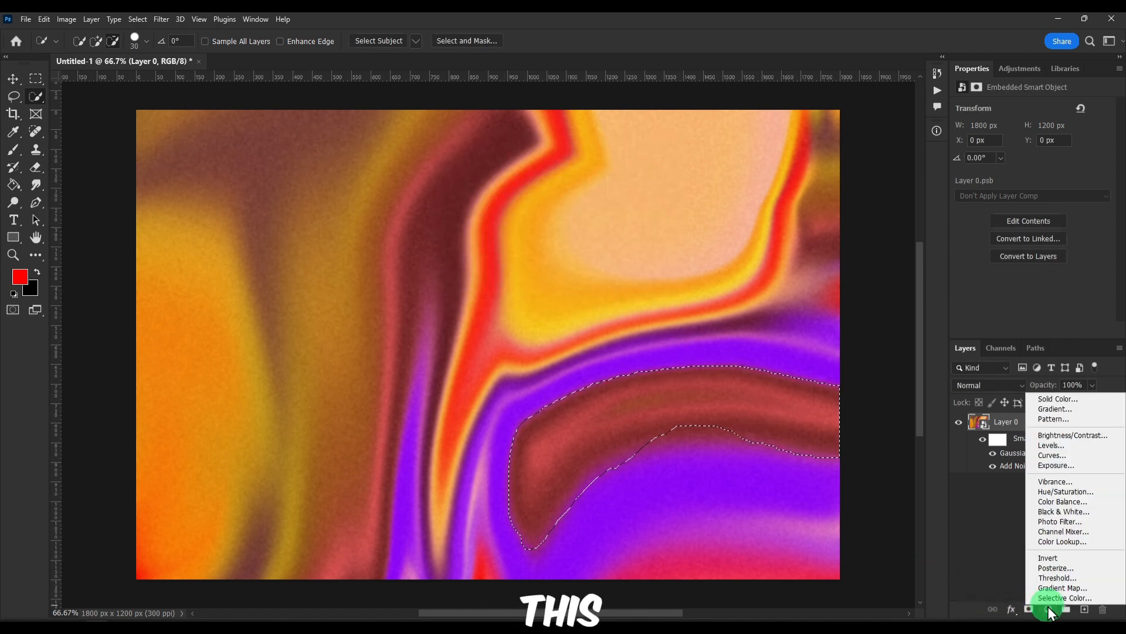
click(1075, 400)
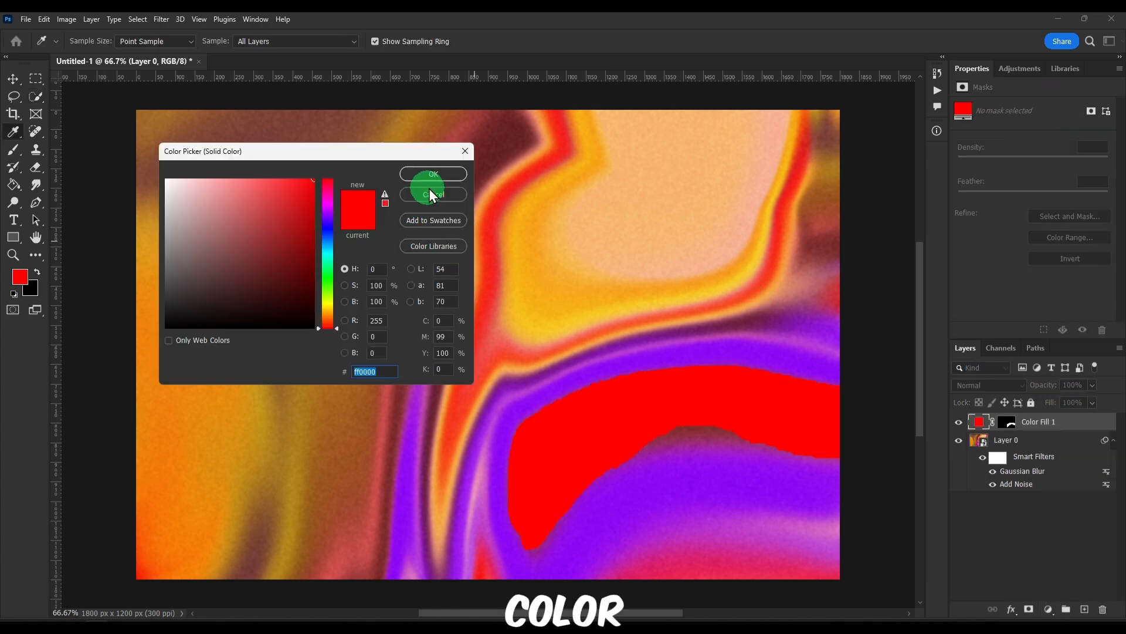
click(433, 173)
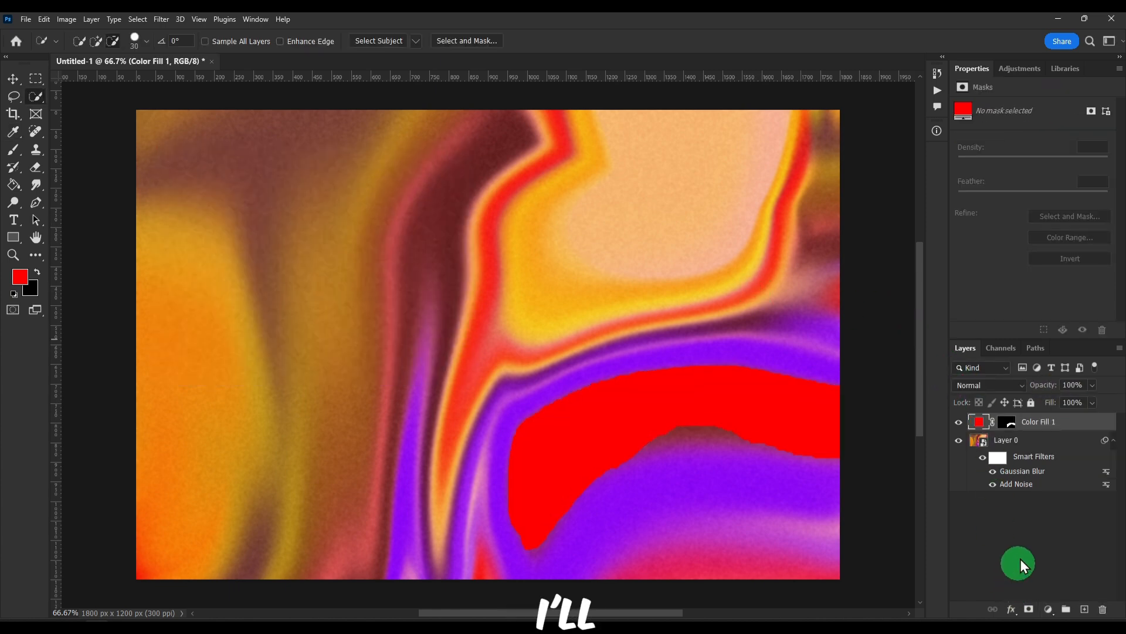
double_click(980, 422)
drag(328, 243, 322, 302)
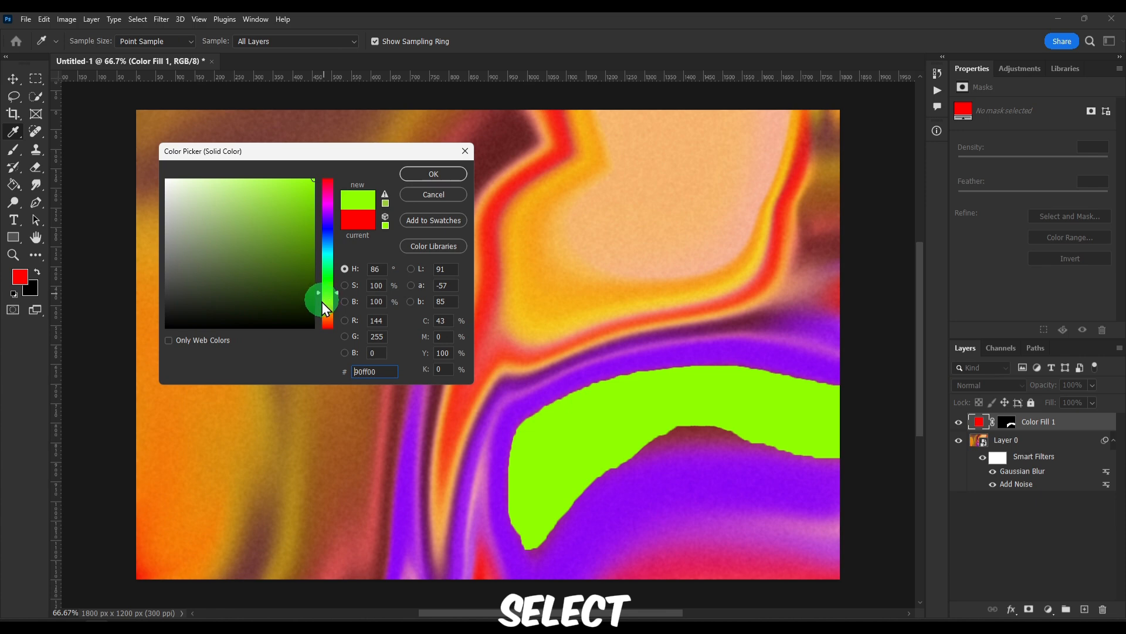
click(434, 174)
- Set the green fill layer's blend mode to Linear Burn and feather its layer mask by 65.6 px
click(969, 386)
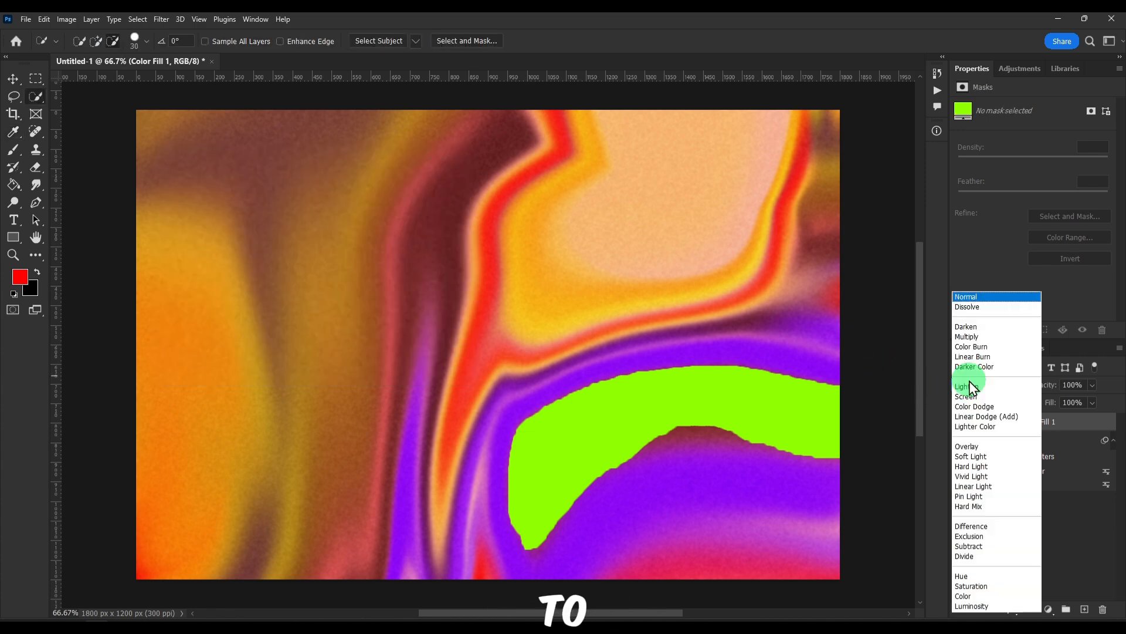
click(1009, 358)
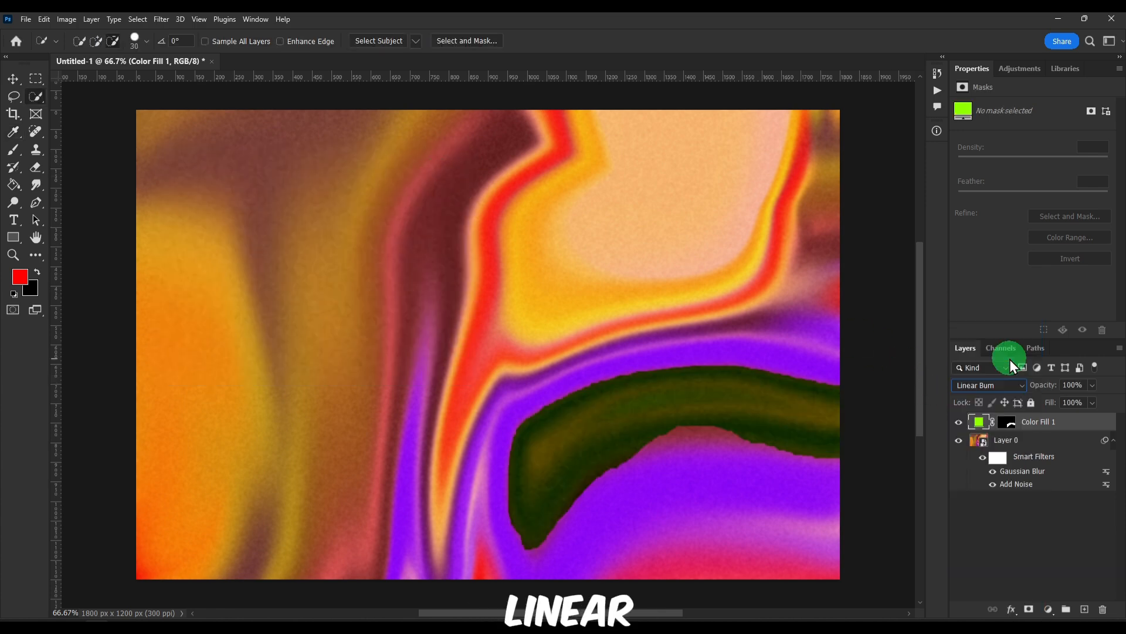
click(1007, 424)
drag(985, 190, 1045, 201)
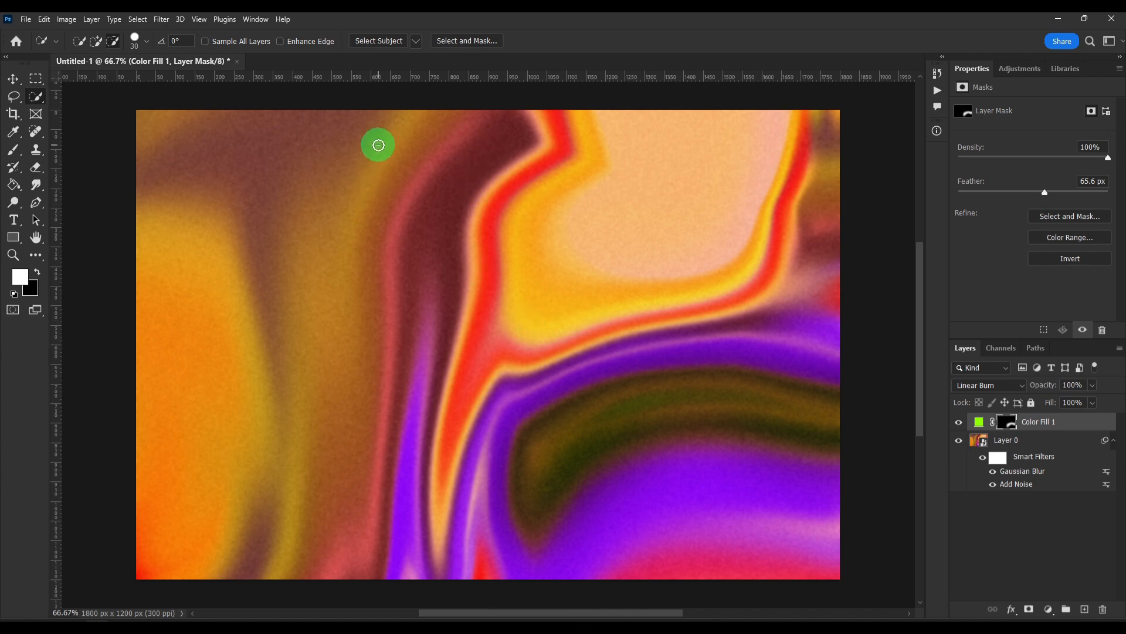
- Set the Brush tool's size to 76 and add a new empty layer above Color Fill 1
click(14, 151)
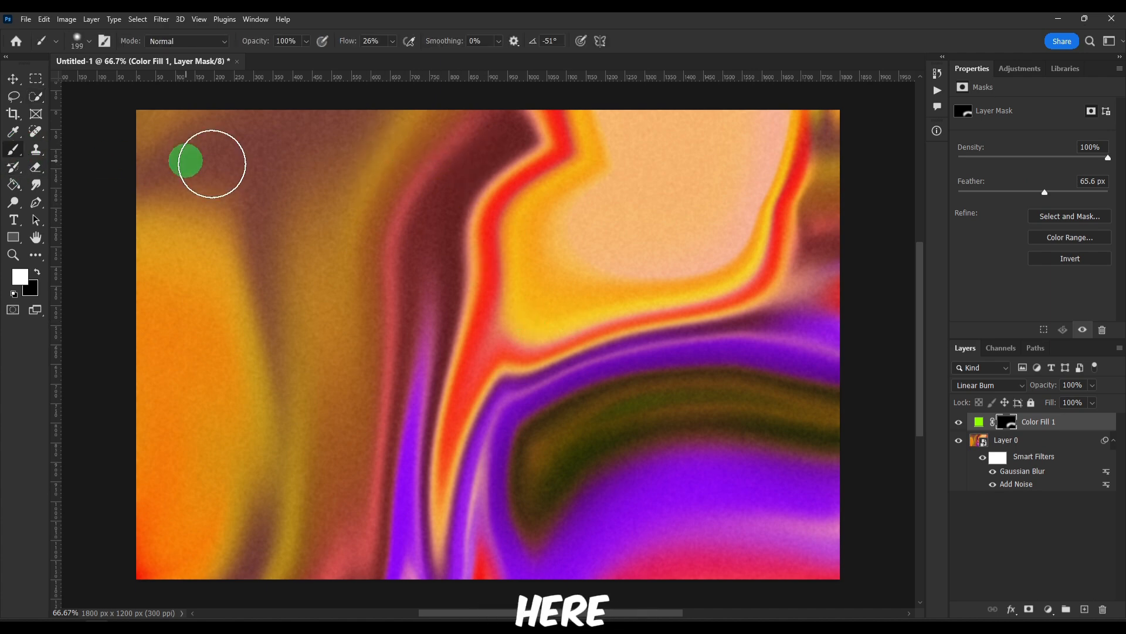
drag(376, 160, 350, 160)
mouse_move(485, 137)
mouse_down()
mouse_move(400, 135)
mouse_move(521, 187)
mouse_move(437, 183)
mouse_move(459, 176)
mouse_up()
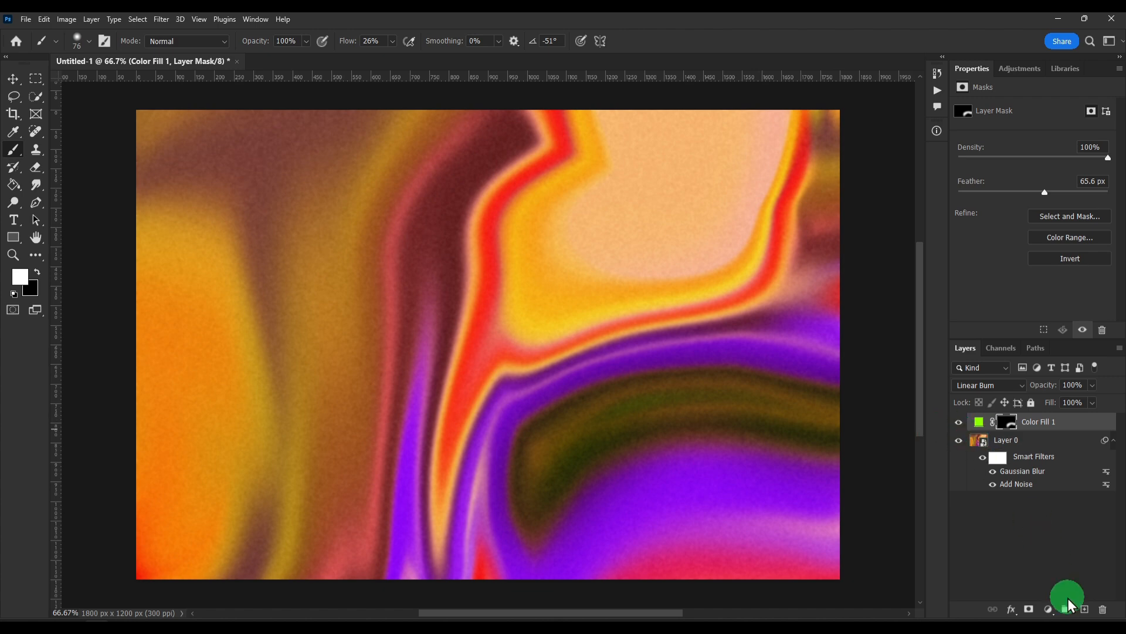
click(1085, 609)
mouse_move(435, 160)
mouse_down()
mouse_move(356, 194)
mouse_move(423, 133)
mouse_move(474, 165)
mouse_move(376, 191)
mouse_up()
key(ctrl+z)
key(ctrl+z)
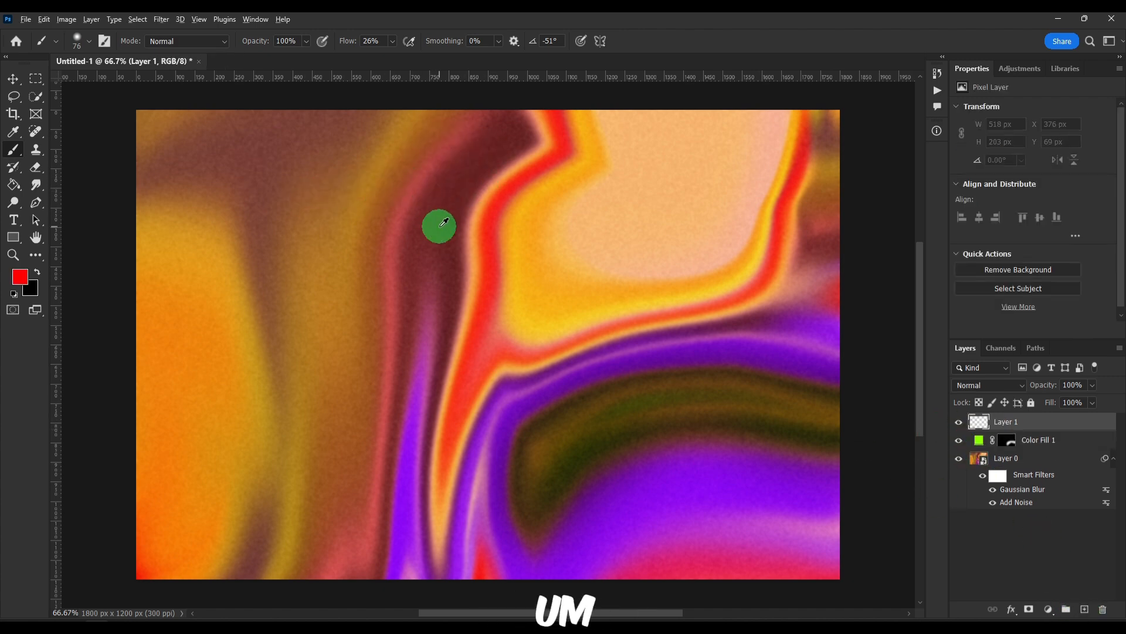
- Sample the dark brown from the recoloured band and brush it over the dark maroon band and the area beside it on Layer 1
alt+click(568, 420)
drag(410, 176, 226, 176)
mouse_move(406, 137)
mouse_down()
mouse_move(463, 176)
mouse_move(365, 213)
mouse_up()
mouse_move(461, 150)
mouse_down()
mouse_move(499, 269)
mouse_move(501, 133)
mouse_move(424, 227)
mouse_move(391, 338)
mouse_move(484, 392)
mouse_up()
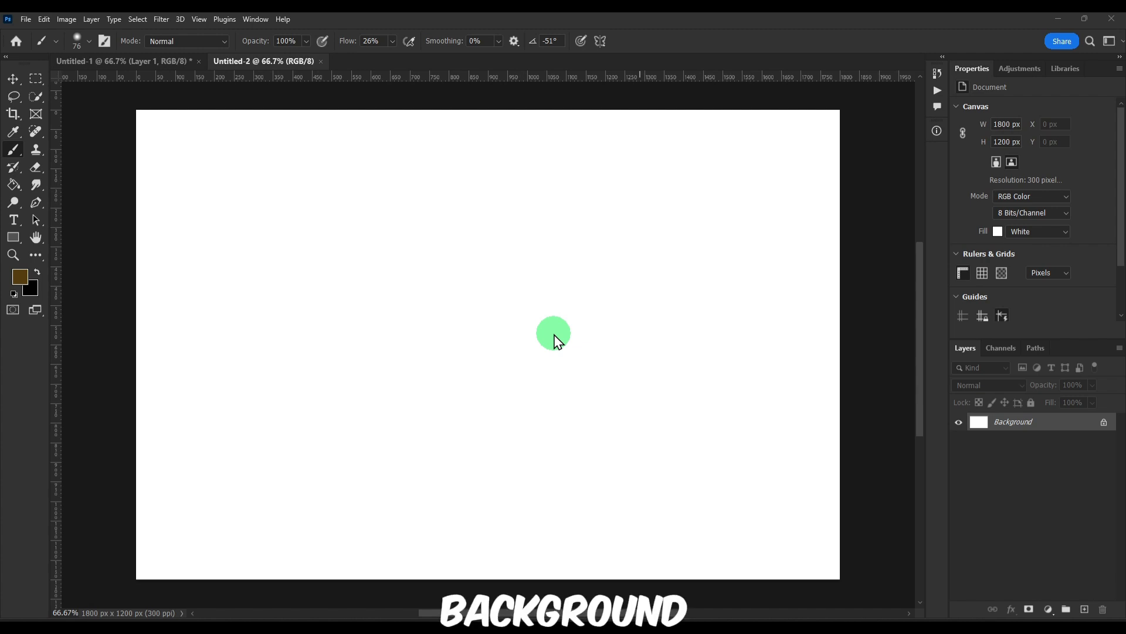
- Add a bright red Solid Color fill layer above the white Background in Untitled-2
click(1048, 608)
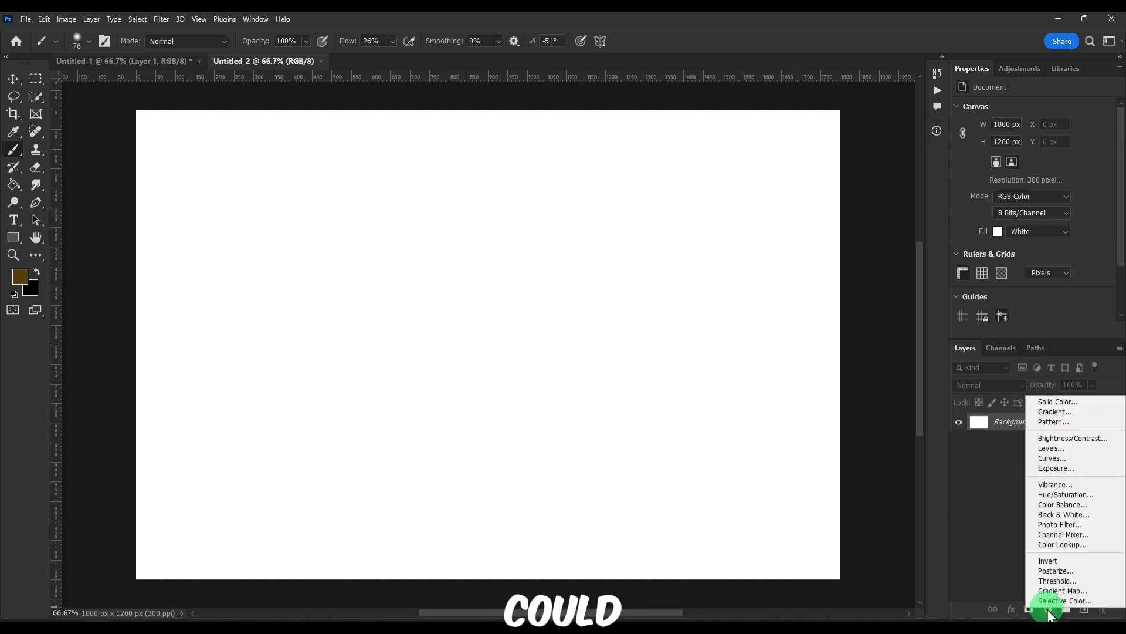
click(1076, 410)
click(301, 203)
drag(318, 196, 318, 184)
click(311, 178)
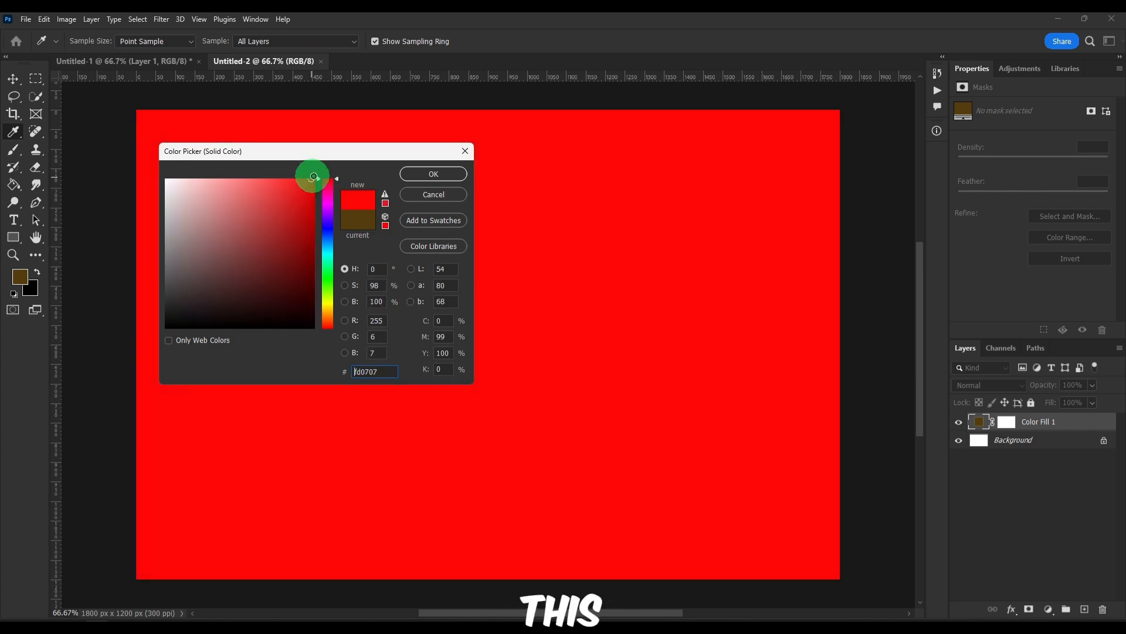
click(417, 183)
key(b)
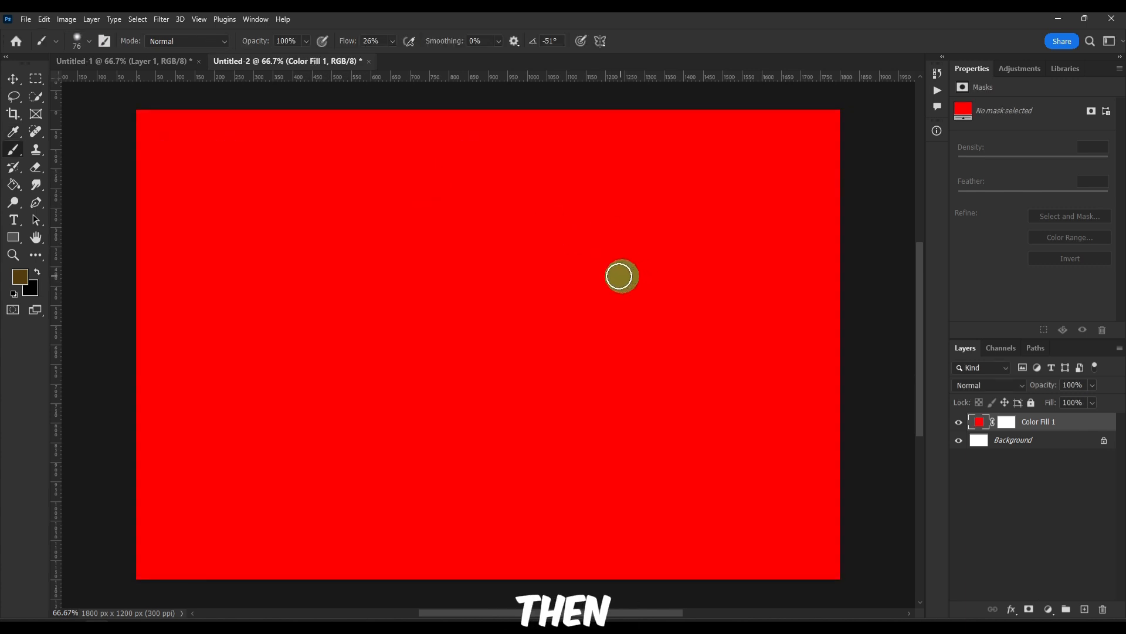
- Convert the red fill layer to a smart object and apply Add Noise at 7.73%, Gaussian and Monochromatic
click(162, 19)
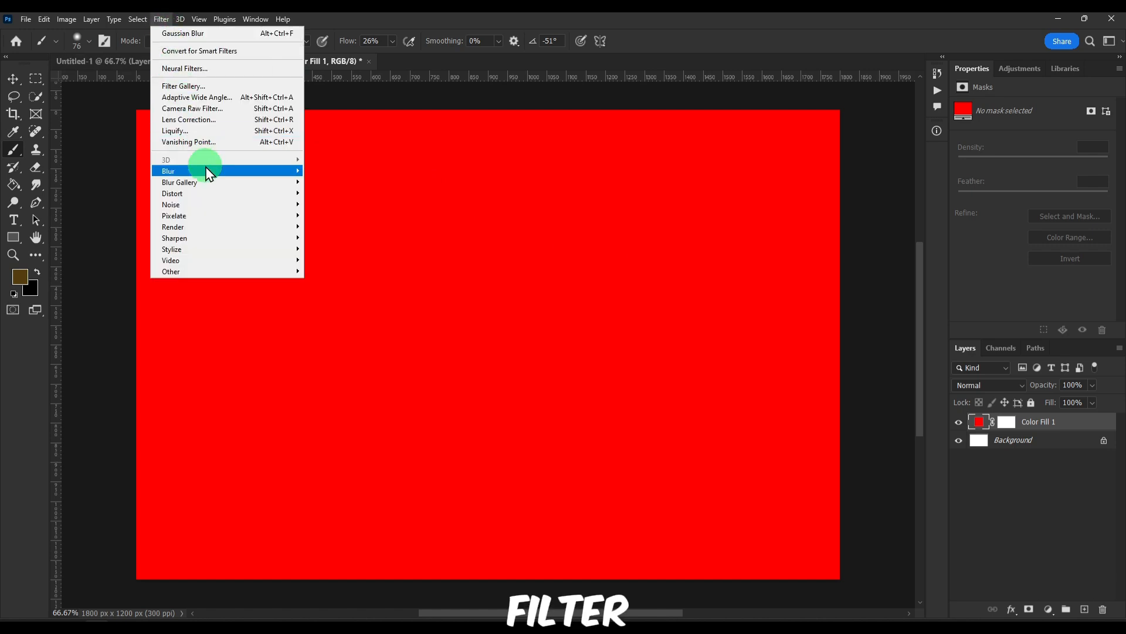
mouse_move(207, 170)
mouse_move(213, 204)
click(327, 206)
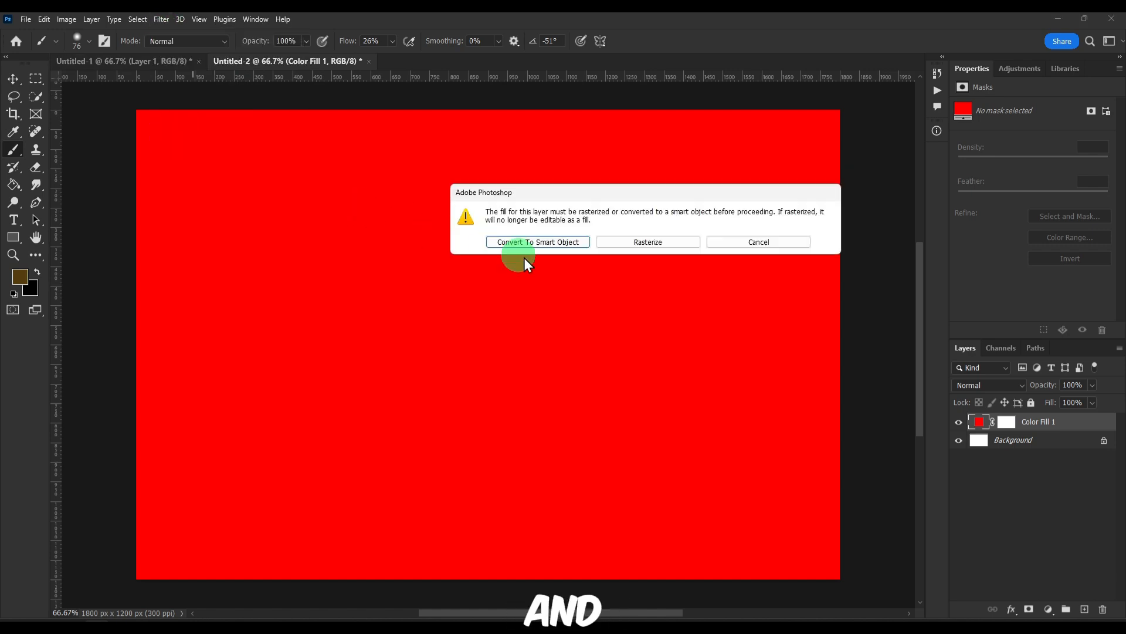
click(565, 247)
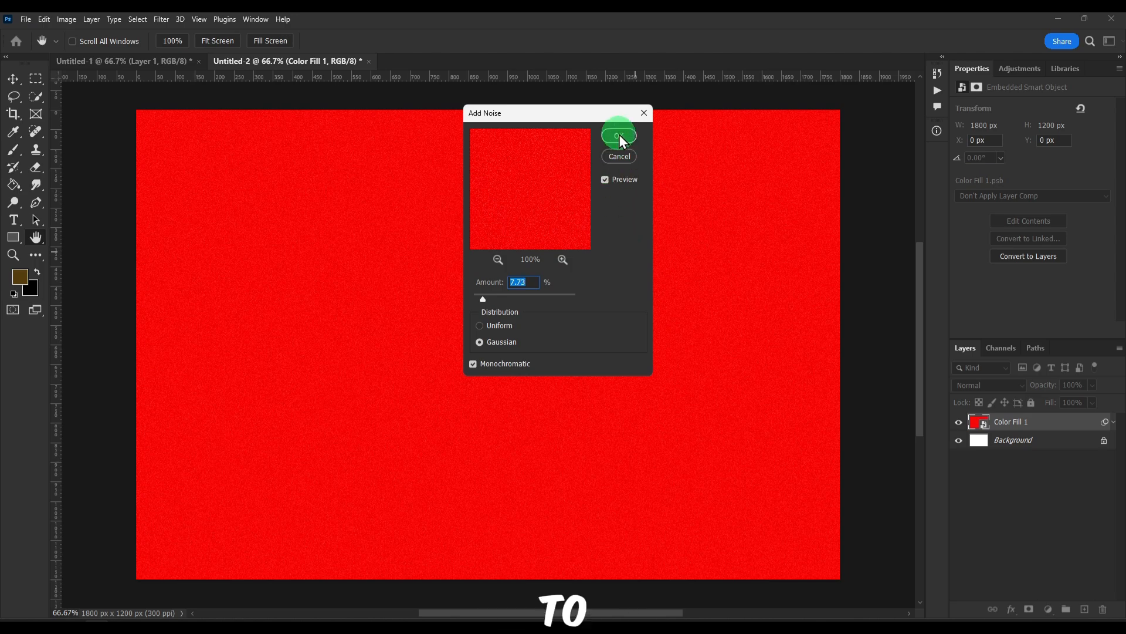
click(616, 137)
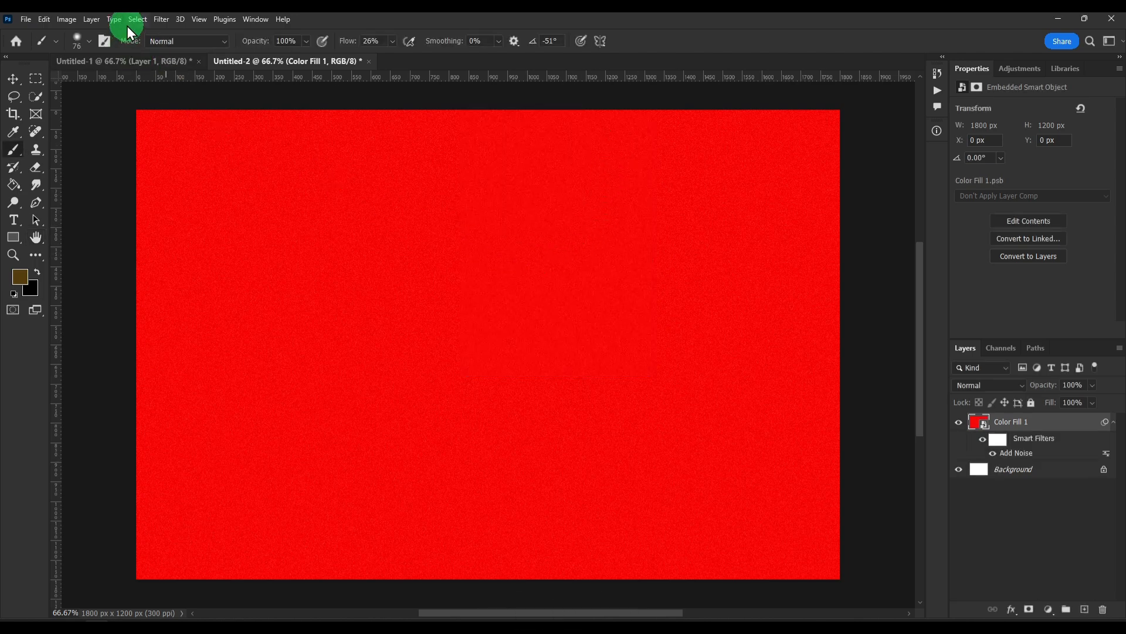
- Apply a second, stronger Add Noise smart filter at 20.13%, Gaussian and Monochromatic, to the red layer
click(157, 19)
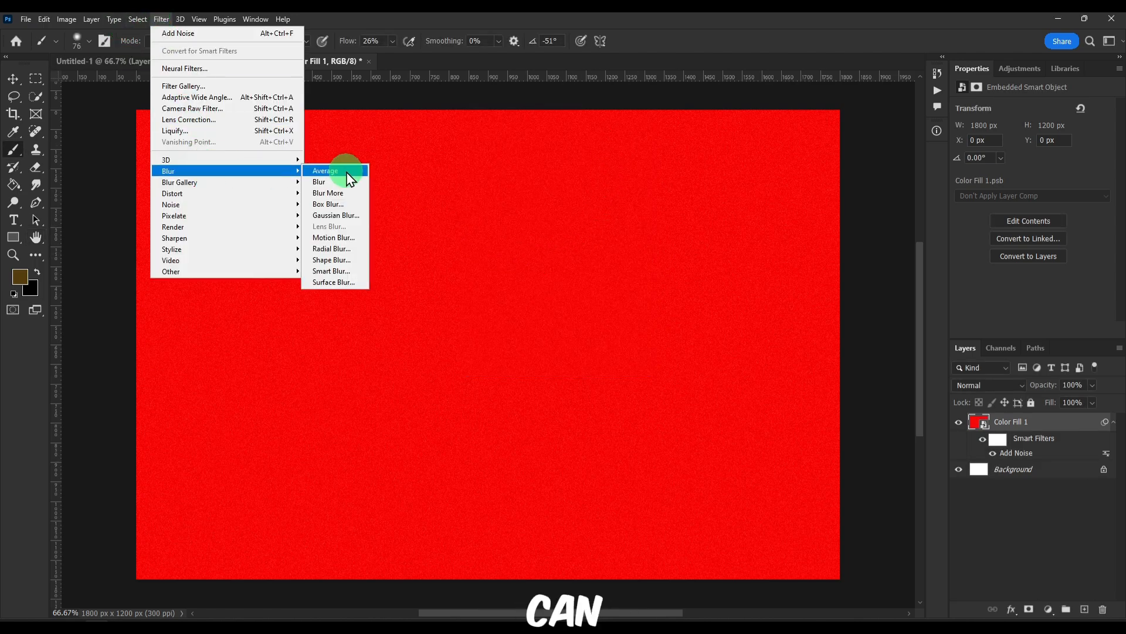
mouse_move(237, 207)
click(332, 203)
mouse_move(515, 294)
mouse_down()
mouse_move(535, 295)
mouse_move(498, 301)
mouse_up()
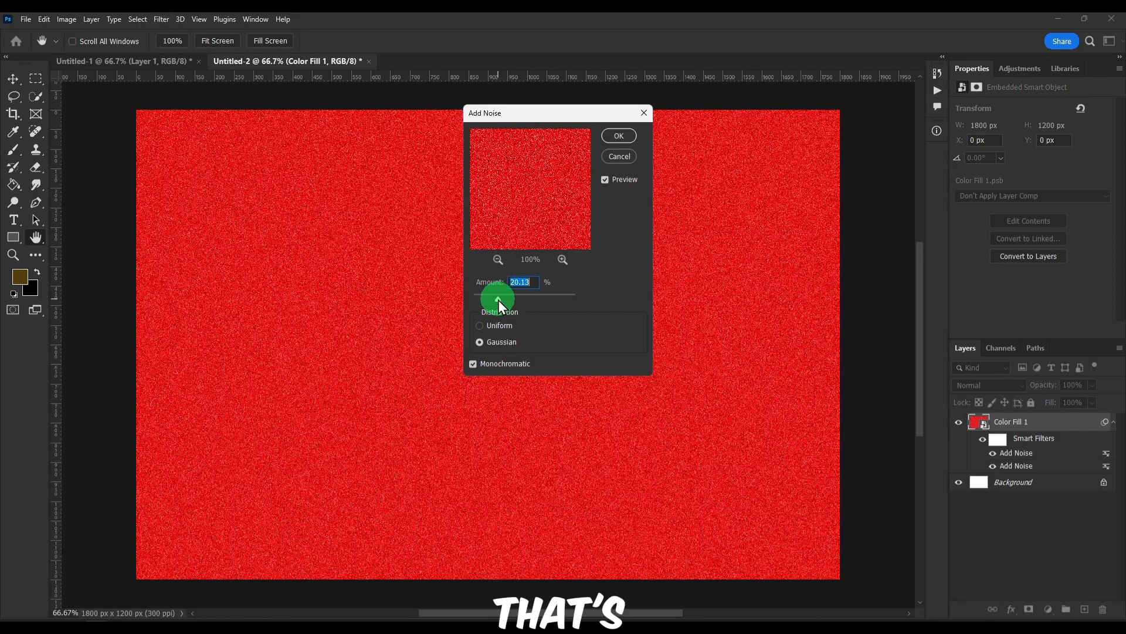
click(619, 136)
key(b)
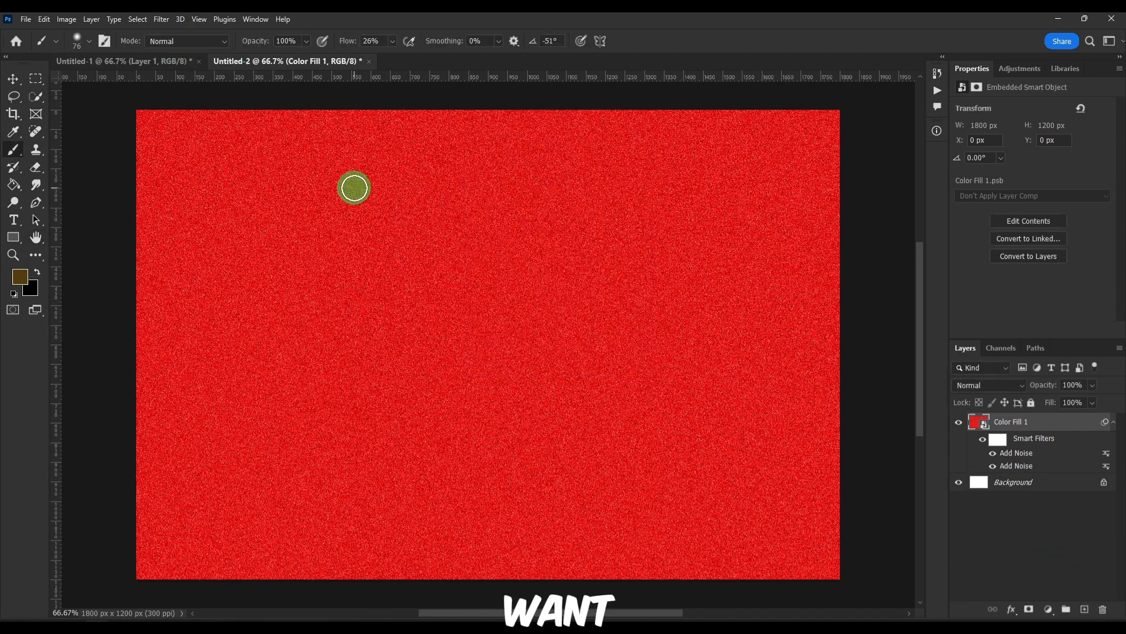
- Apply a Gaussian Blur smart filter with a radius below 1 pixel to the noisy red layer
click(158, 20)
click(187, 160)
click(352, 216)
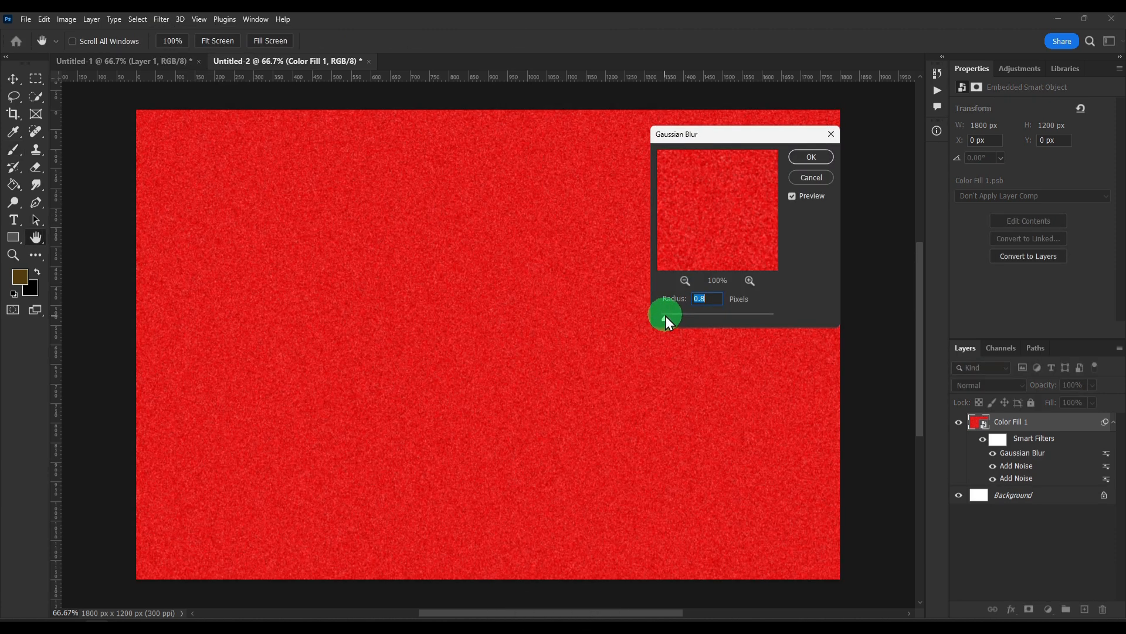
click(812, 156)
key(b)
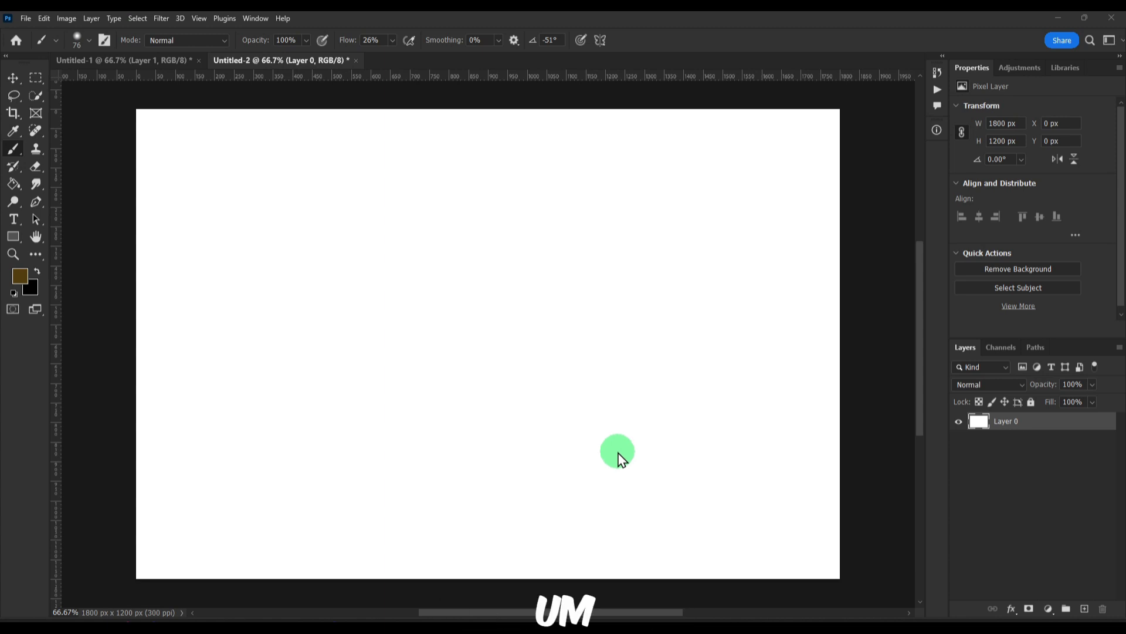
- Add a black-to-white Gradient Overlay to Layer 0 with the Angle style and Reverse turned off
double_click(1068, 425)
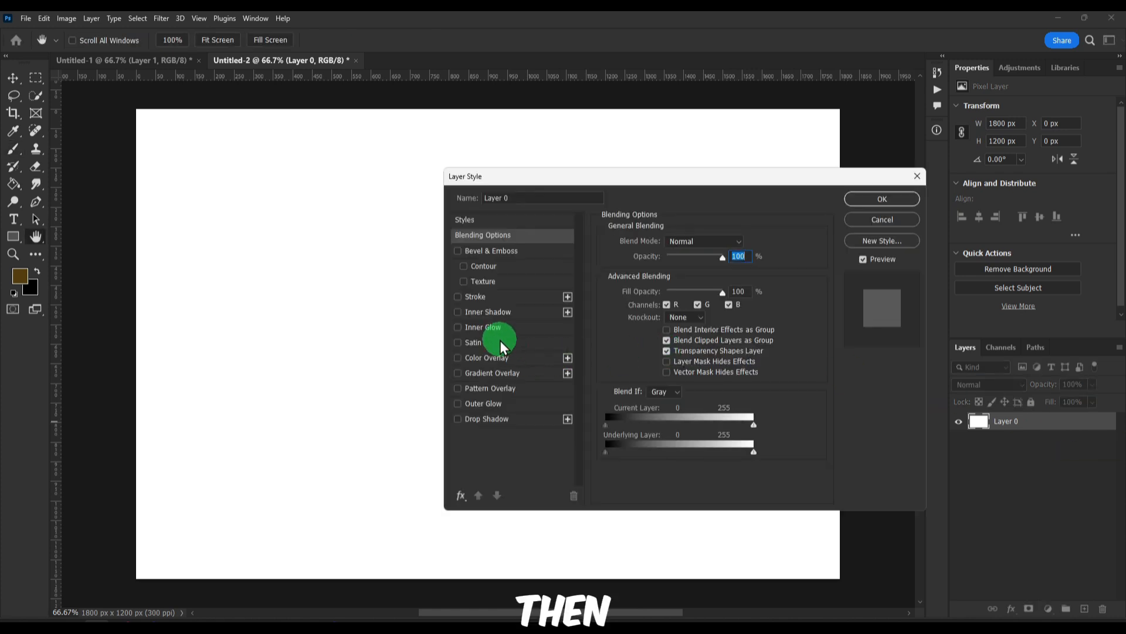
click(468, 382)
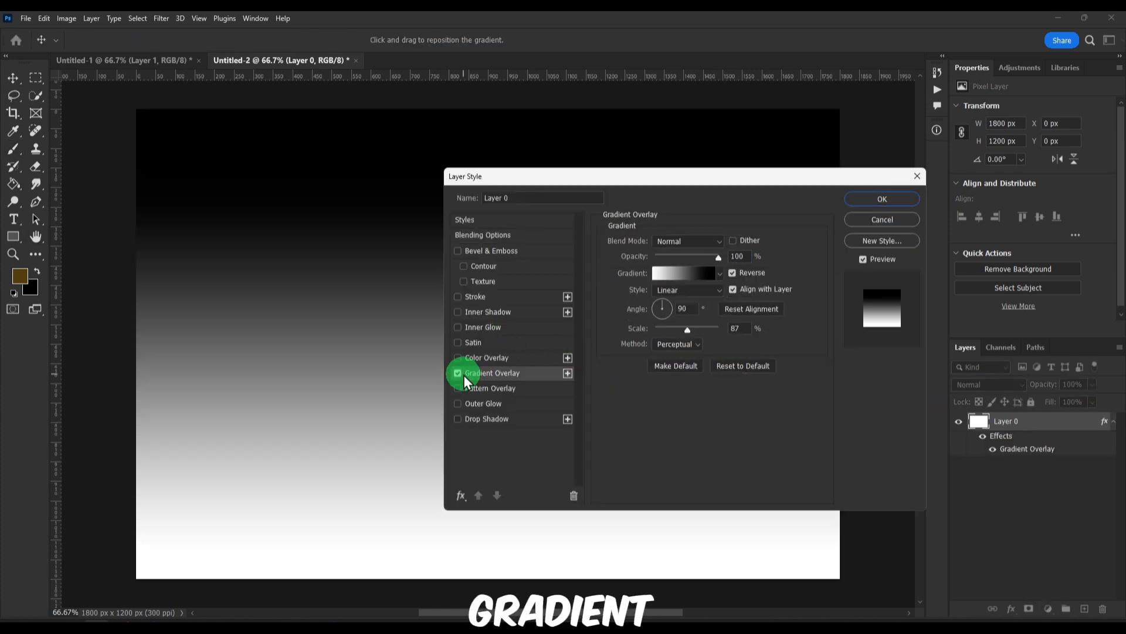
click(714, 287)
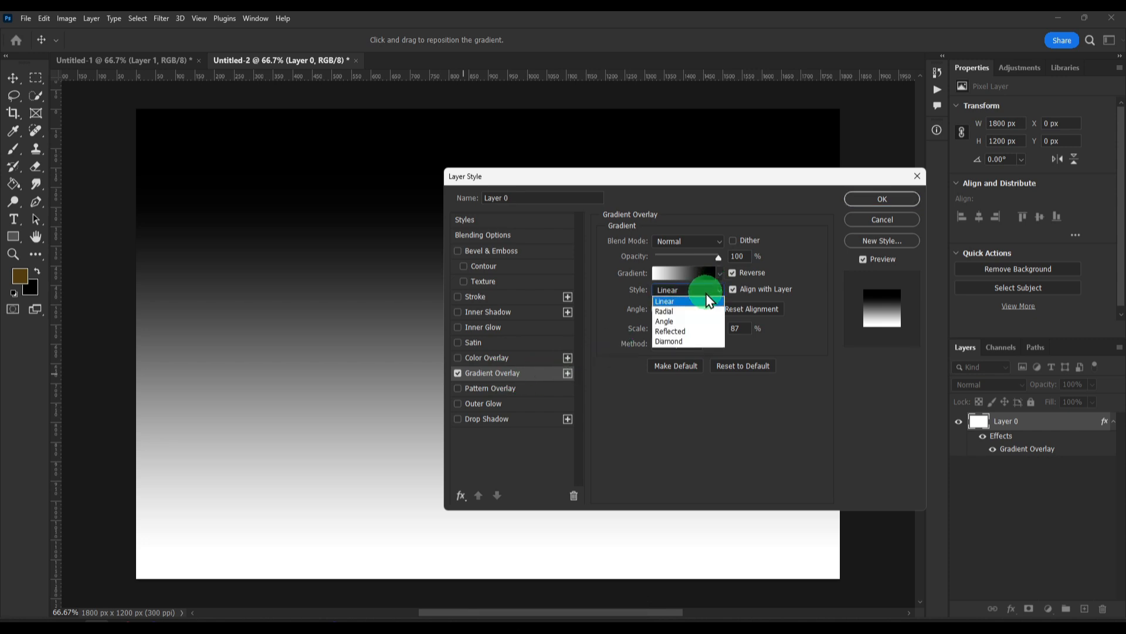
click(694, 322)
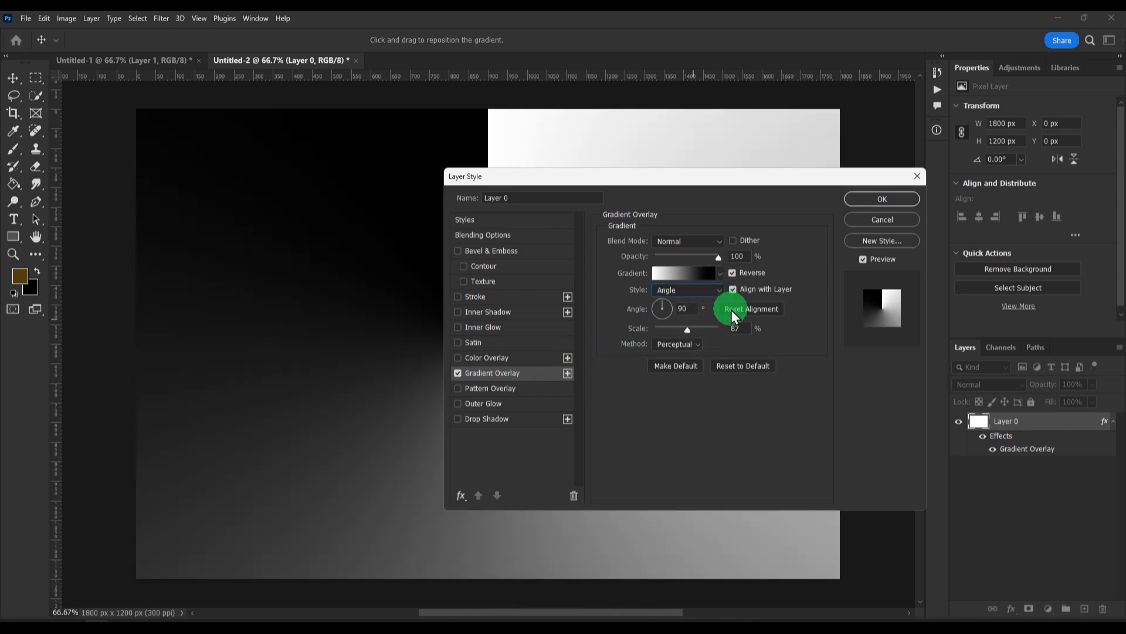
click(733, 273)
drag(688, 210, 899, 187)
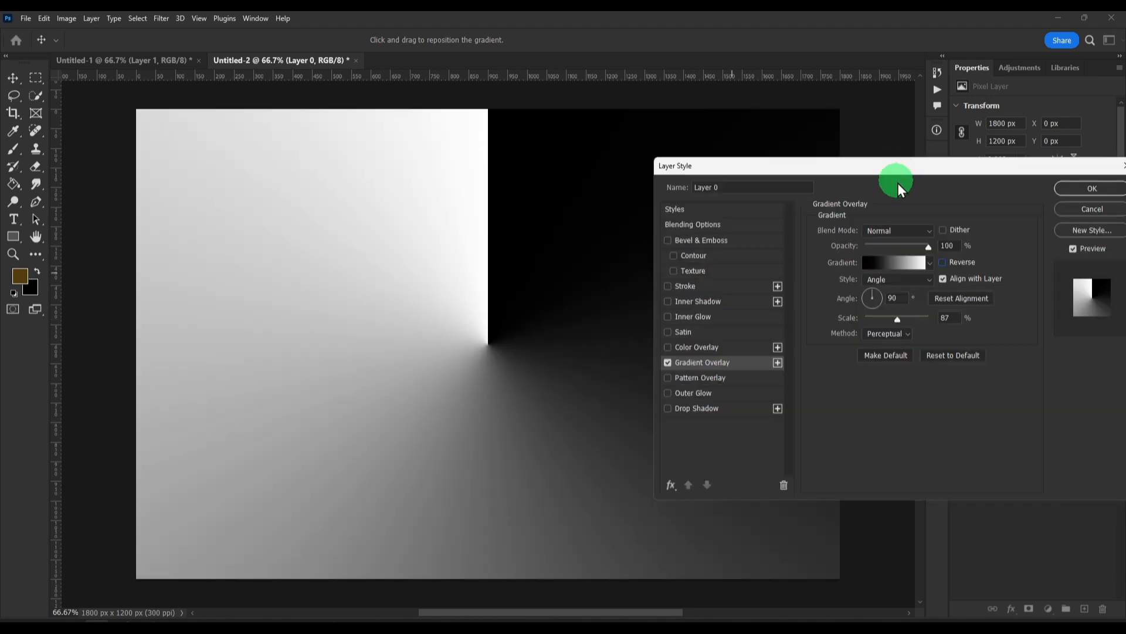
- Choose the Blue_12 preset from the Blues group for Layer 0's gradient overlay
click(919, 263)
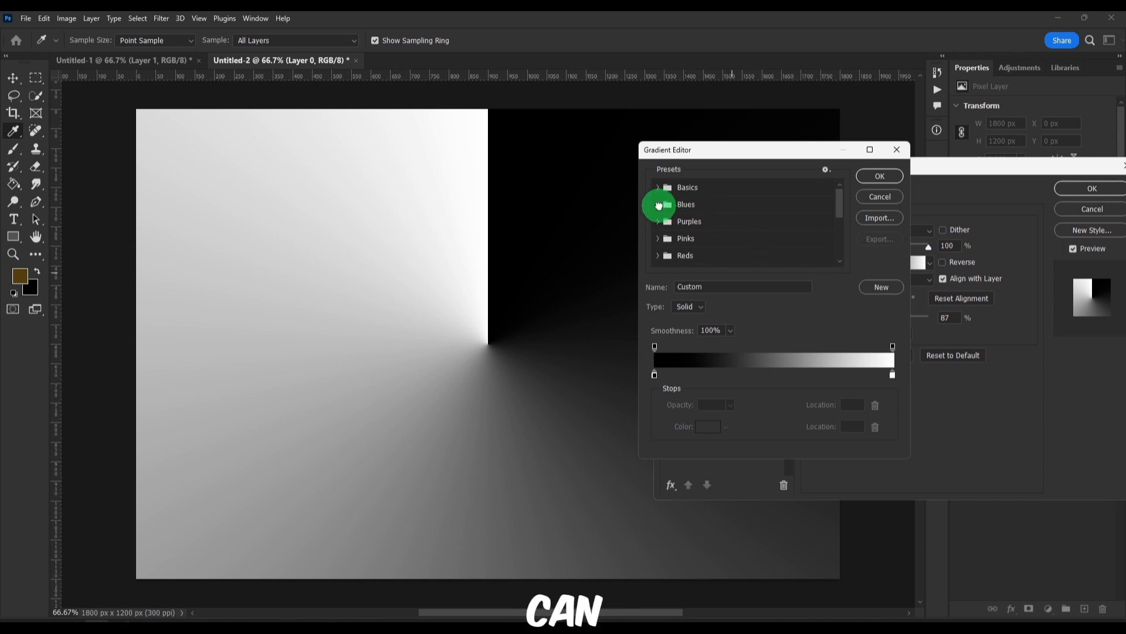
click(670, 206)
click(726, 240)
click(709, 241)
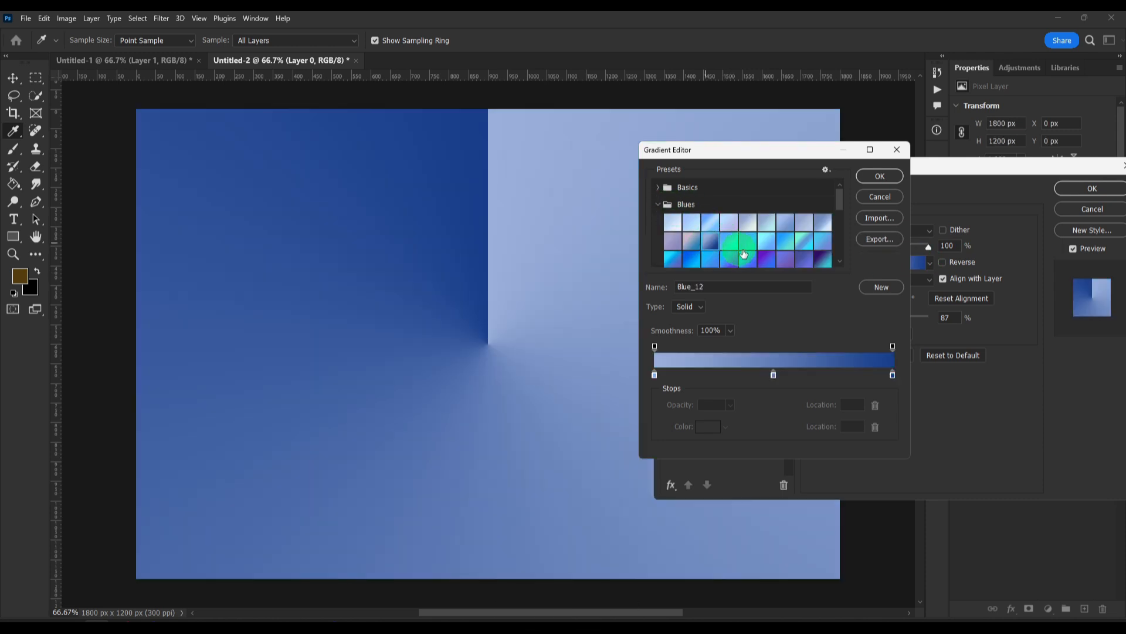
click(880, 178)
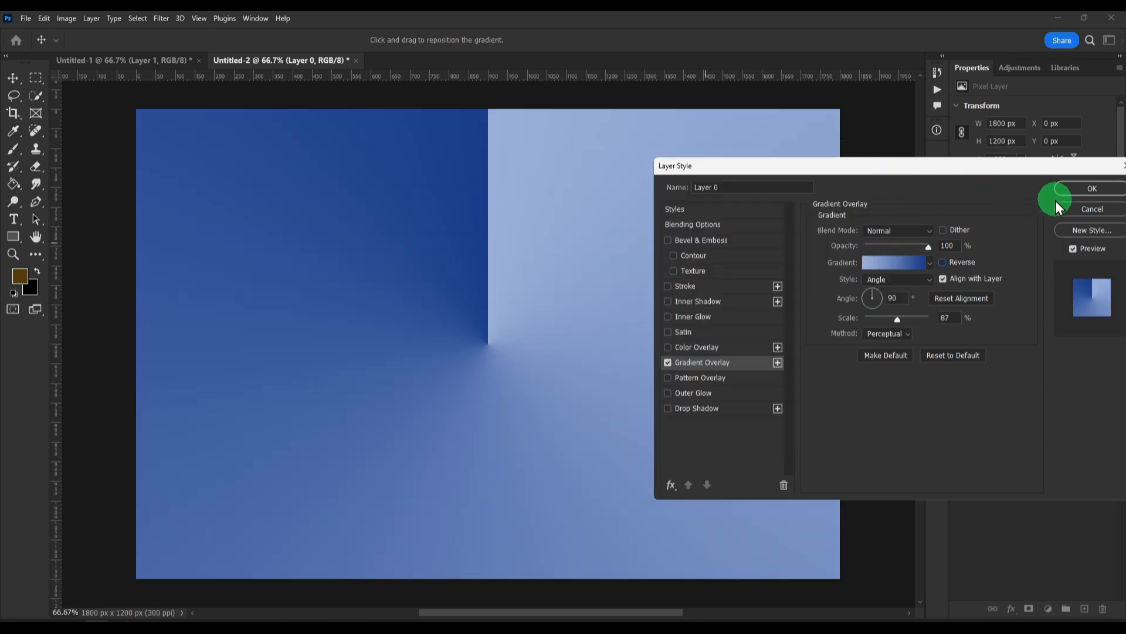
- Try several gradient presets from the Pinks group on Layer 0, including a peach and a bright pink one
click(942, 246)
click(922, 267)
scroll(875, 322, down, 3)
click(833, 300)
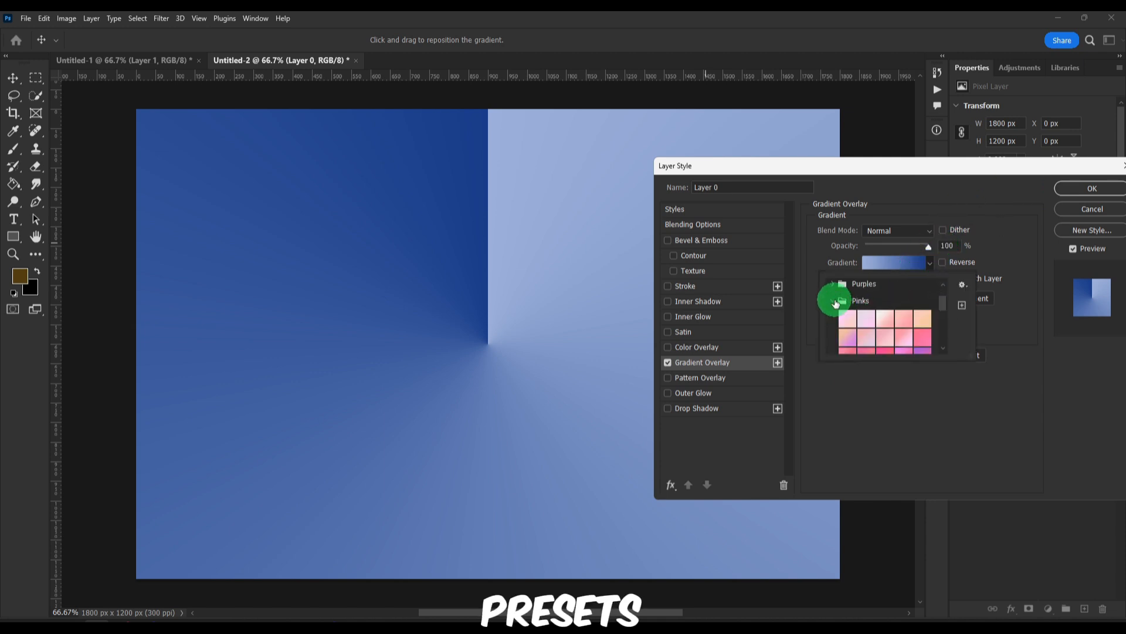
click(862, 320)
click(920, 317)
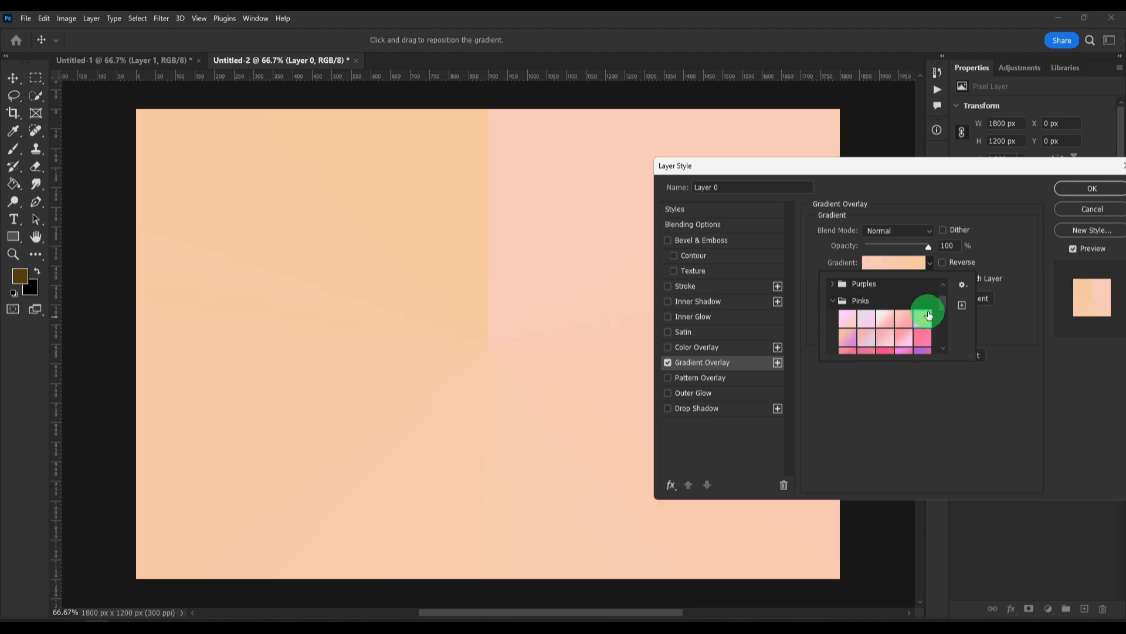
click(922, 336)
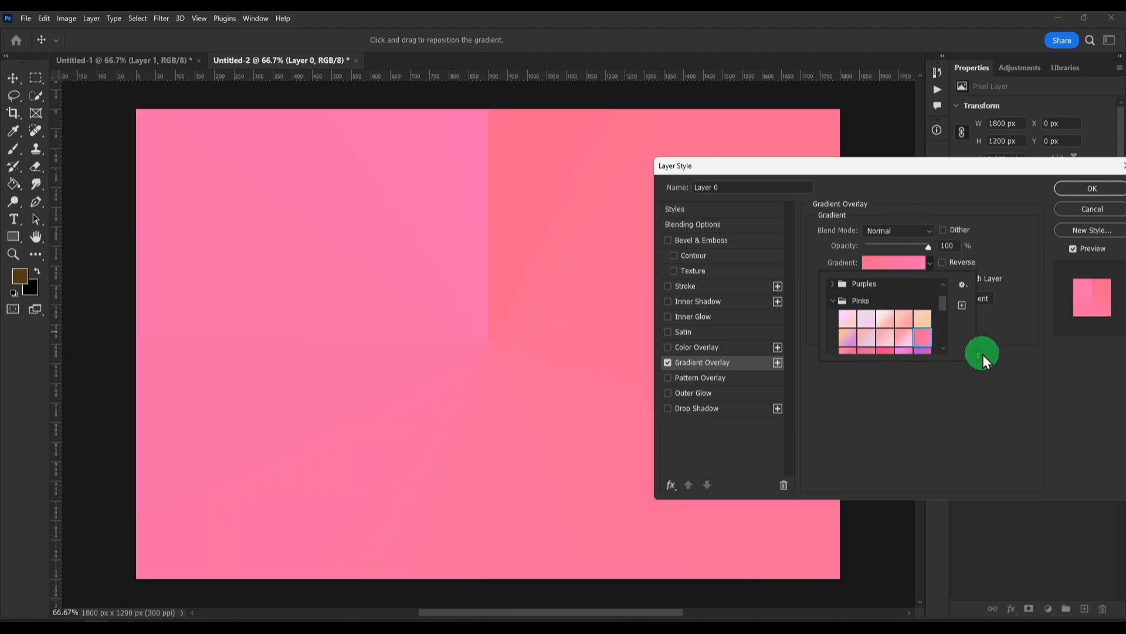
- Try several gradient presets from the Greens group on Layer 0, including a green-to-yellow one
scroll(904, 311, down, 2)
scroll(904, 314, down, 3)
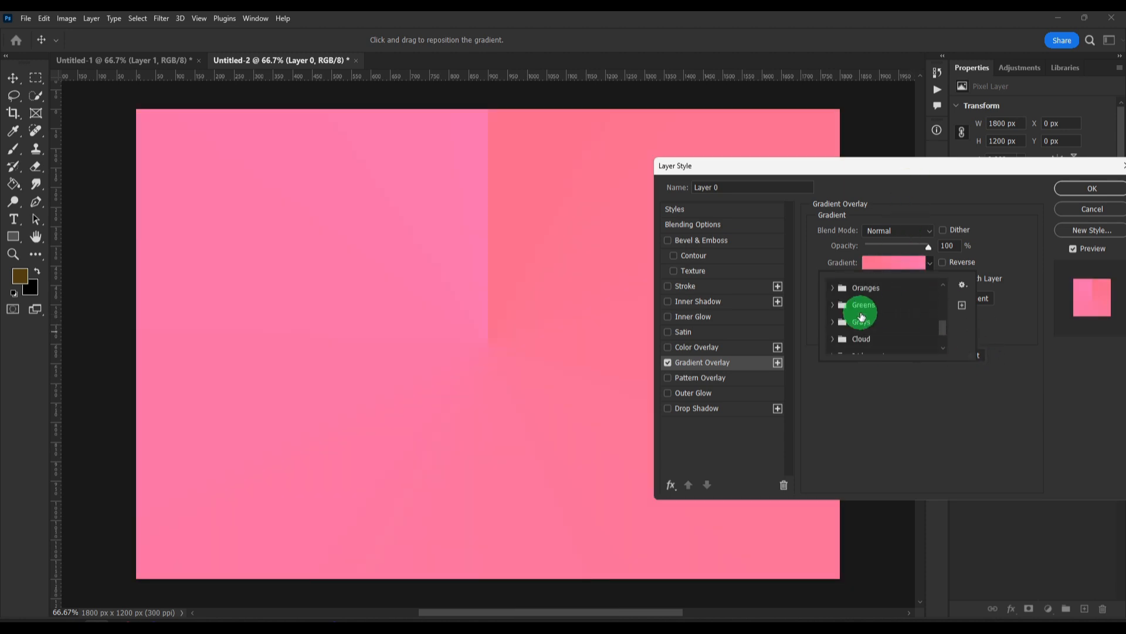
click(833, 322)
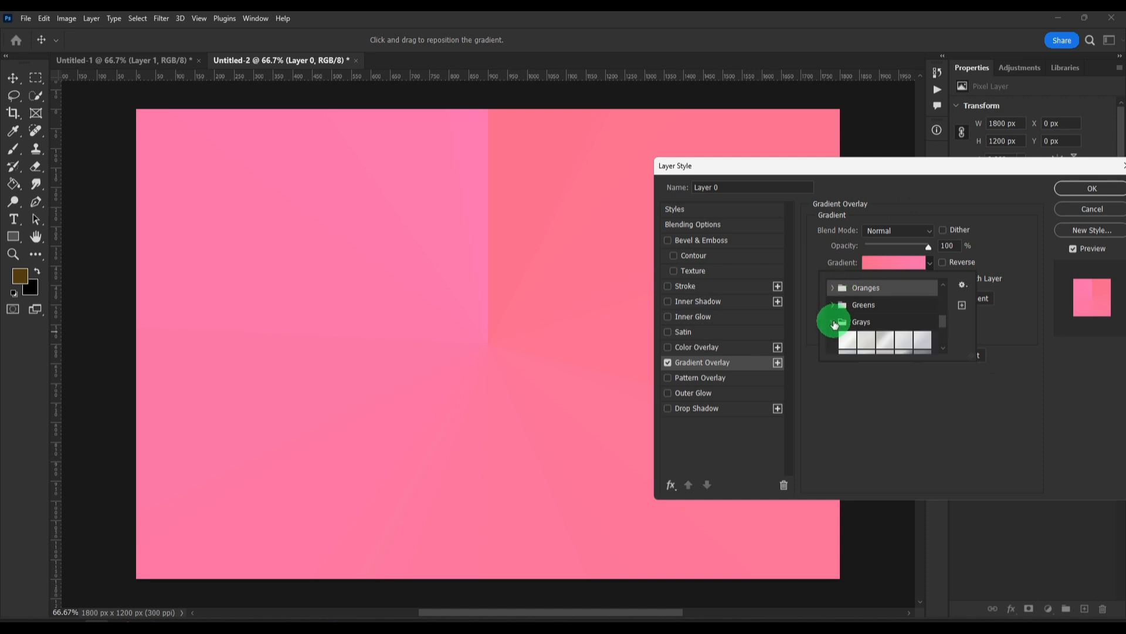
click(834, 304)
scroll(868, 319, down, 2)
click(900, 329)
click(932, 320)
click(905, 310)
click(850, 327)
scroll(852, 329, down, 3)
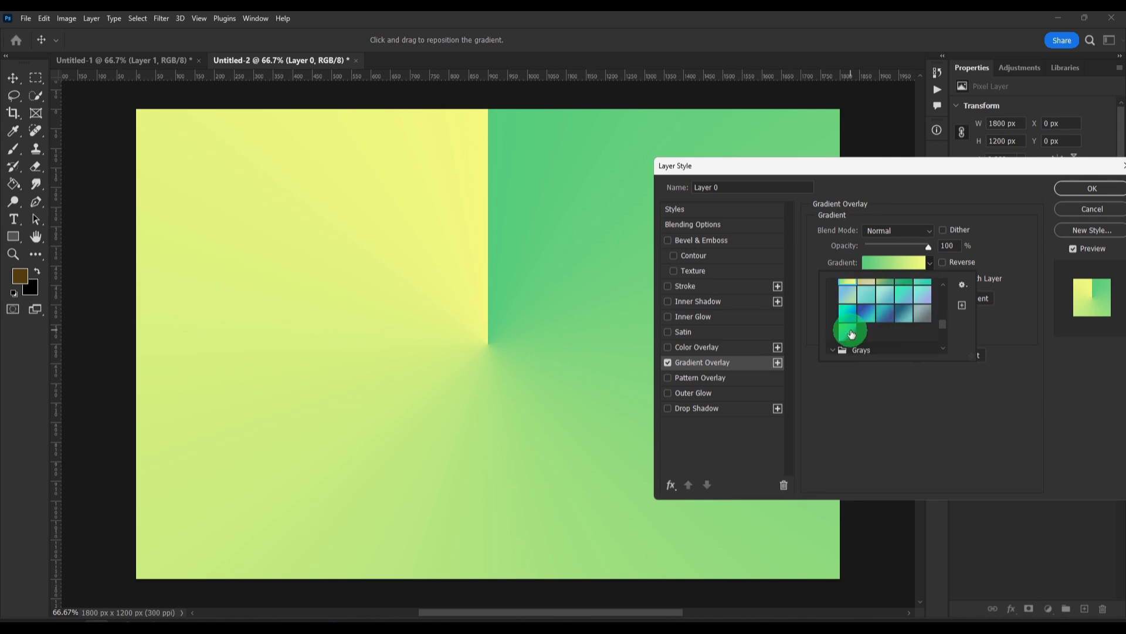
- Apply the blue-to-teal Green_27 gradient preset to Layer 0's overlay
scroll(854, 328, up, 2)
click(887, 287)
click(873, 292)
click(866, 295)
click(1077, 191)
key(b)
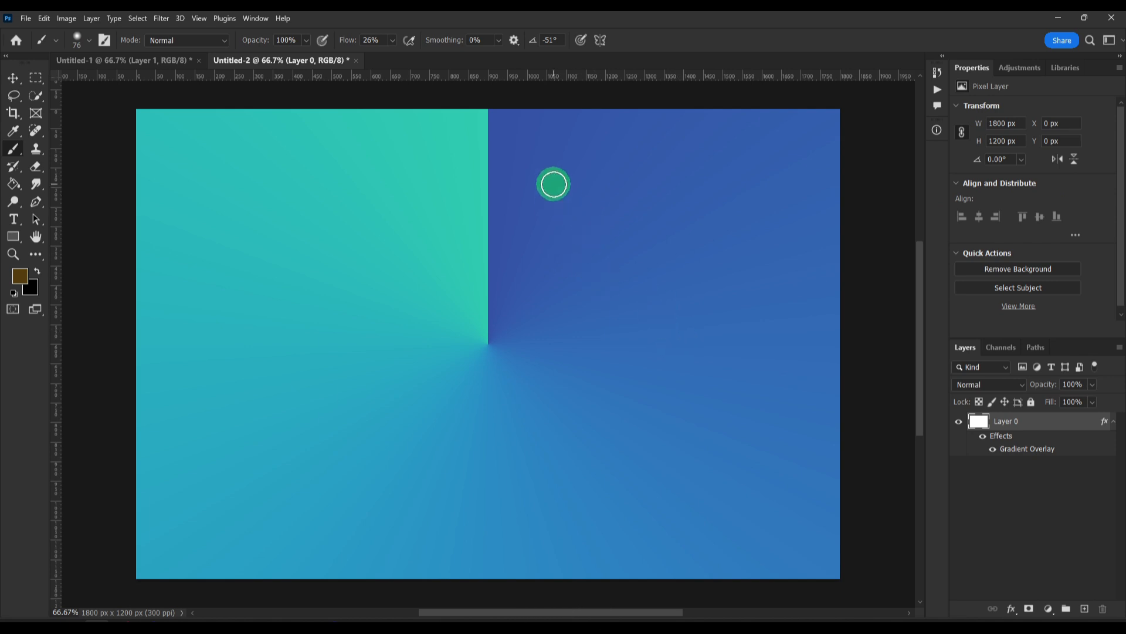
- Try to soften the gradient on Layer 0 with a Gaussian Blur while the overlay is still a live effect
click(161, 19)
mouse_move(234, 170)
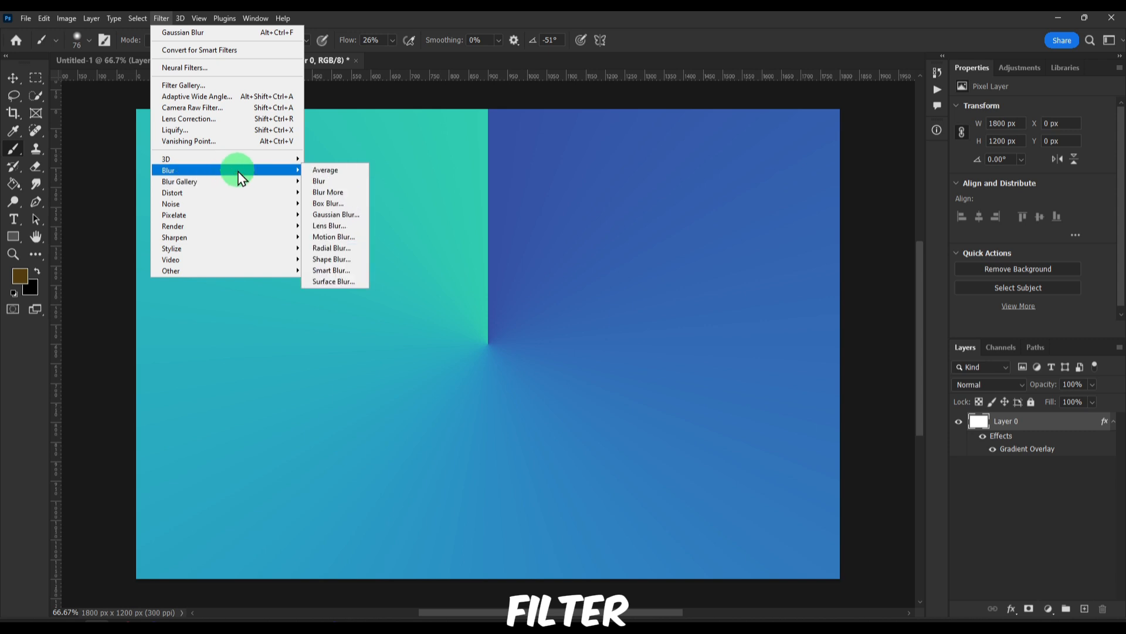
click(340, 214)
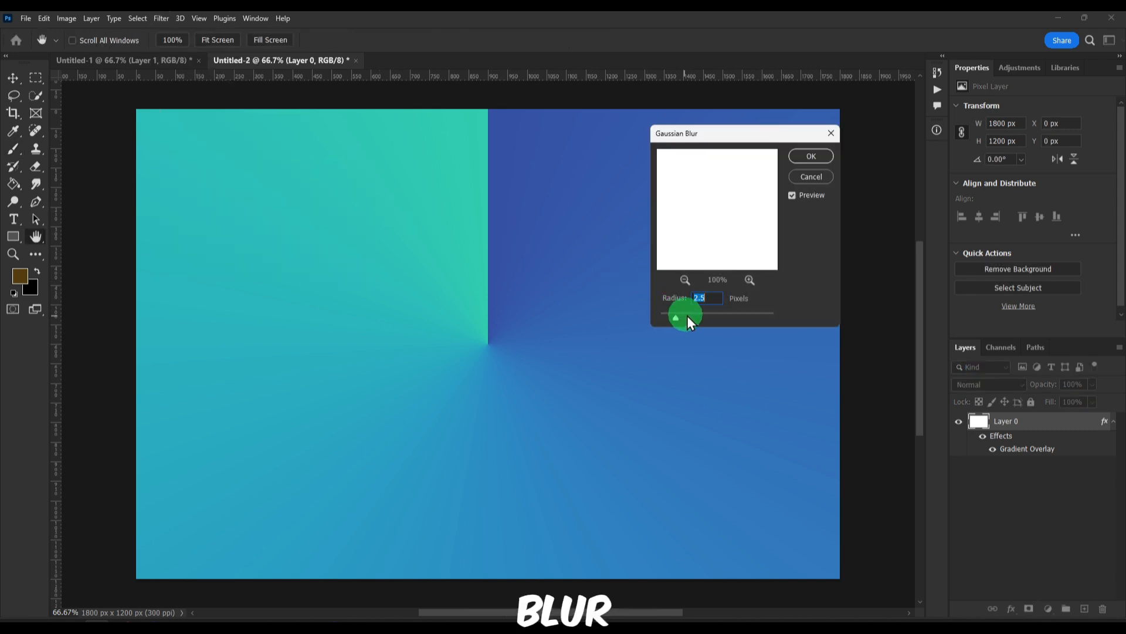
mouse_move(724, 313)
mouse_down()
mouse_move(756, 315)
mouse_move(722, 316)
mouse_up()
click(756, 278)
click(816, 157)
key(b)
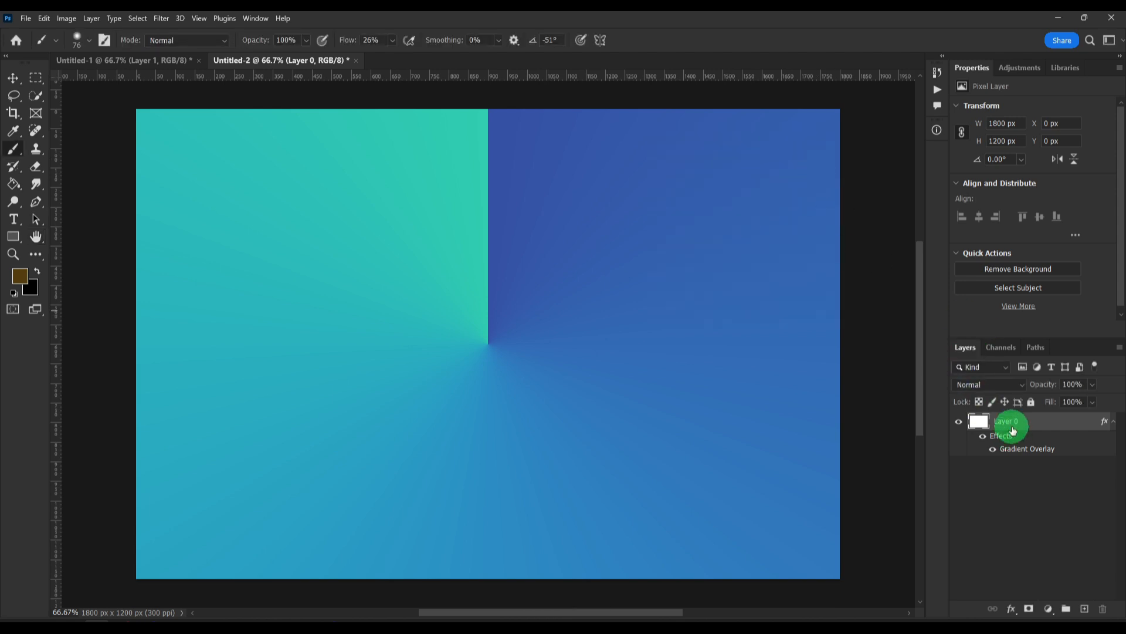
- Rasterize the layer style of Layer 0 to turn its gradient overlay into pixels
right_click(1049, 429)
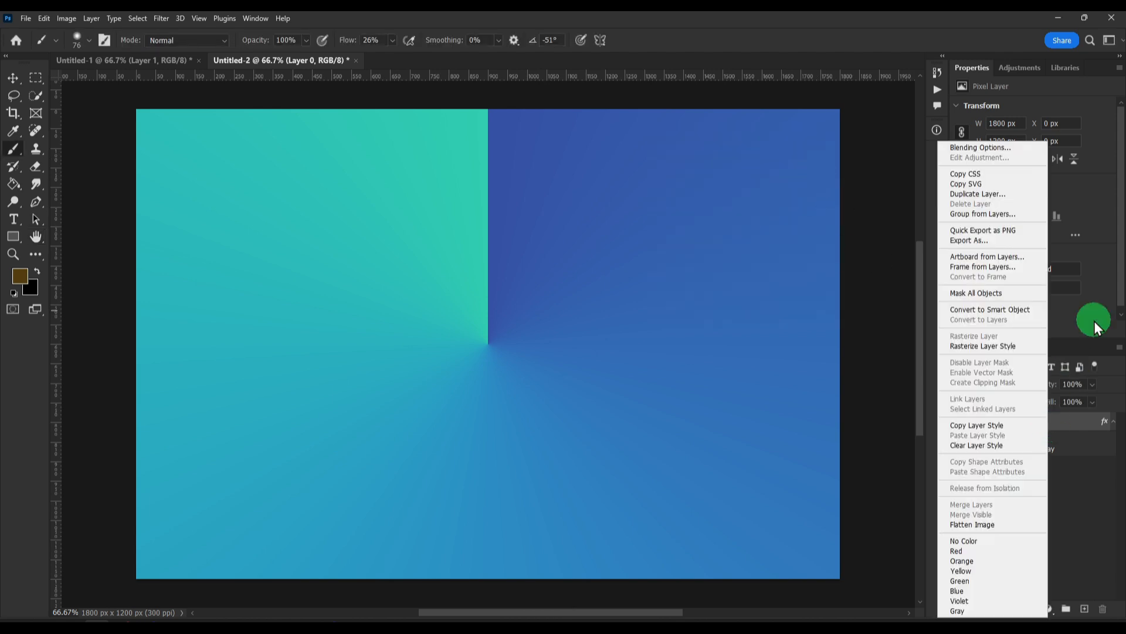
click(991, 346)
right_click(1041, 427)
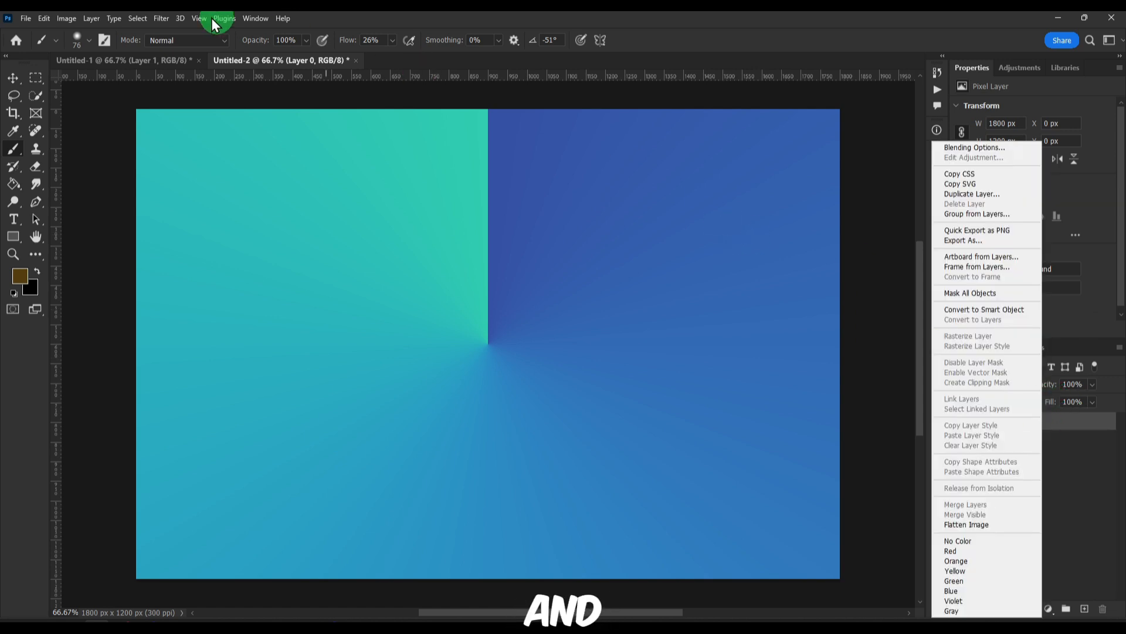
click(154, 19)
- Apply a strong Gaussian Blur to the rasterized Layer 0 to soften the gradient's hard edge
click(161, 19)
mouse_move(221, 176)
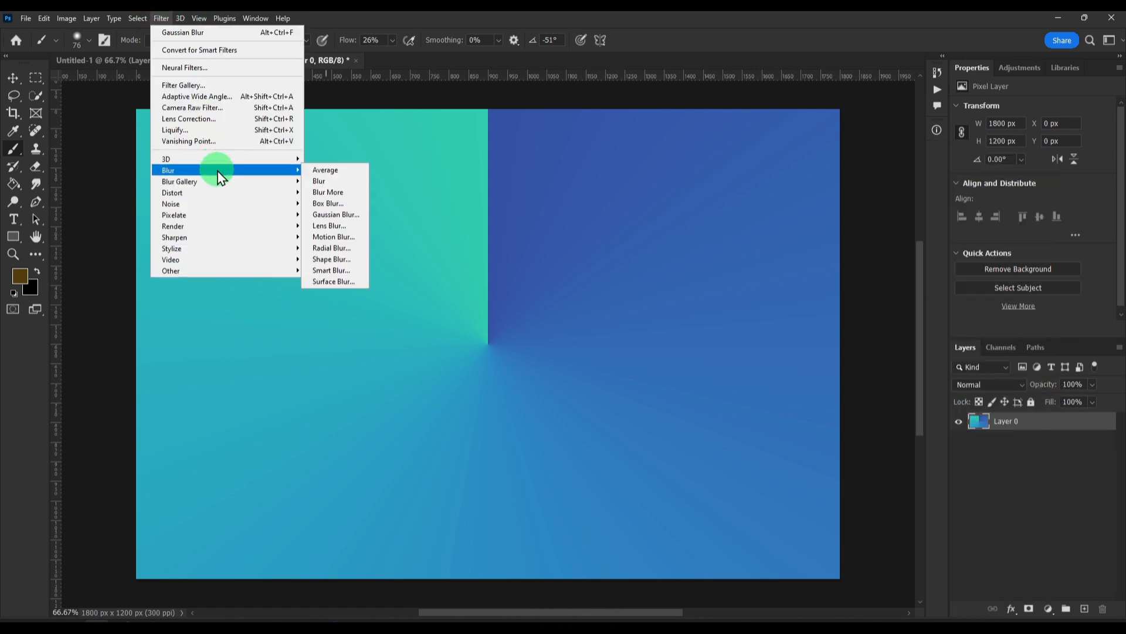
click(336, 215)
mouse_move(705, 316)
mouse_down()
mouse_move(691, 315)
mouse_move(720, 315)
mouse_move(672, 316)
mouse_move(725, 315)
mouse_up()
click(824, 157)
key(b)
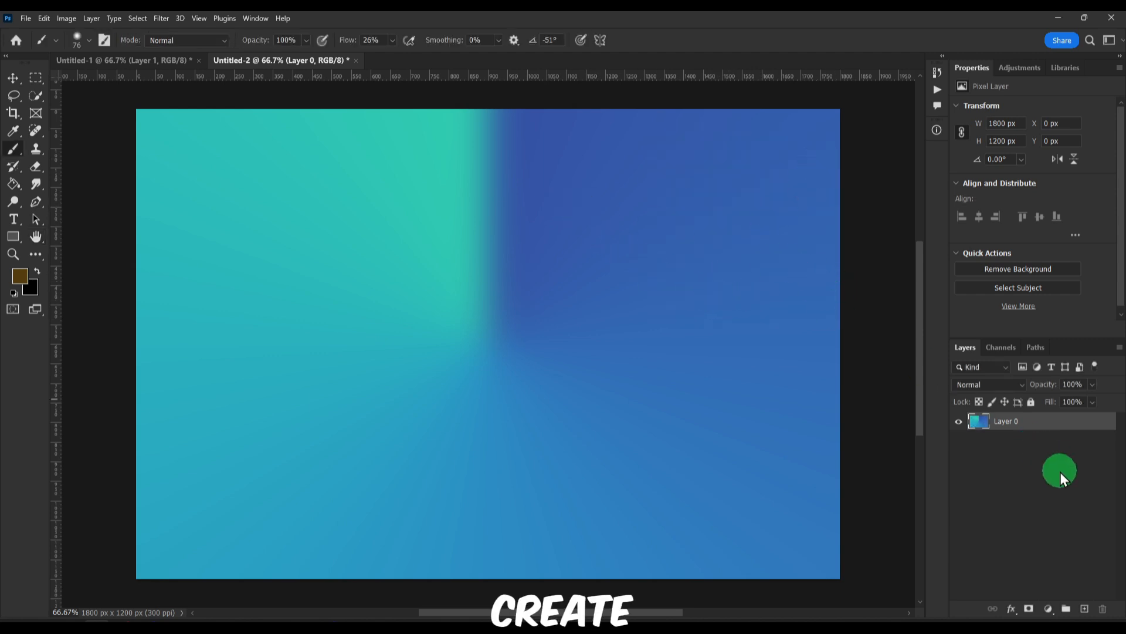
- Hide Layer 0 and add a new layer filled with 50% Gray at 100% opacity
click(959, 421)
click(1084, 609)
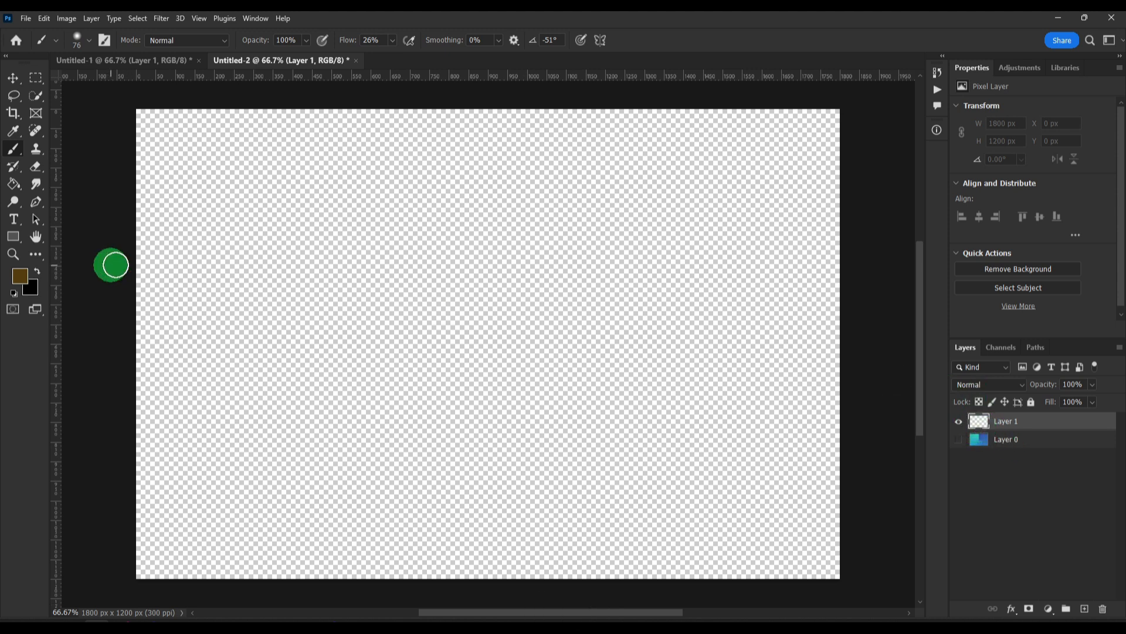
click(65, 18)
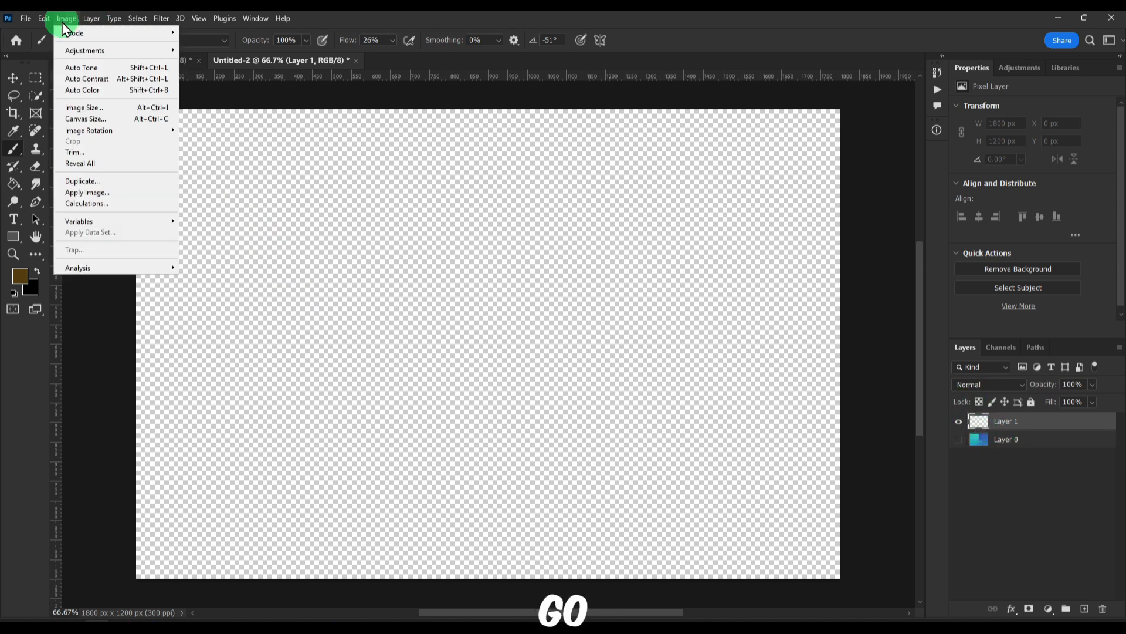
mouse_move(47, 24)
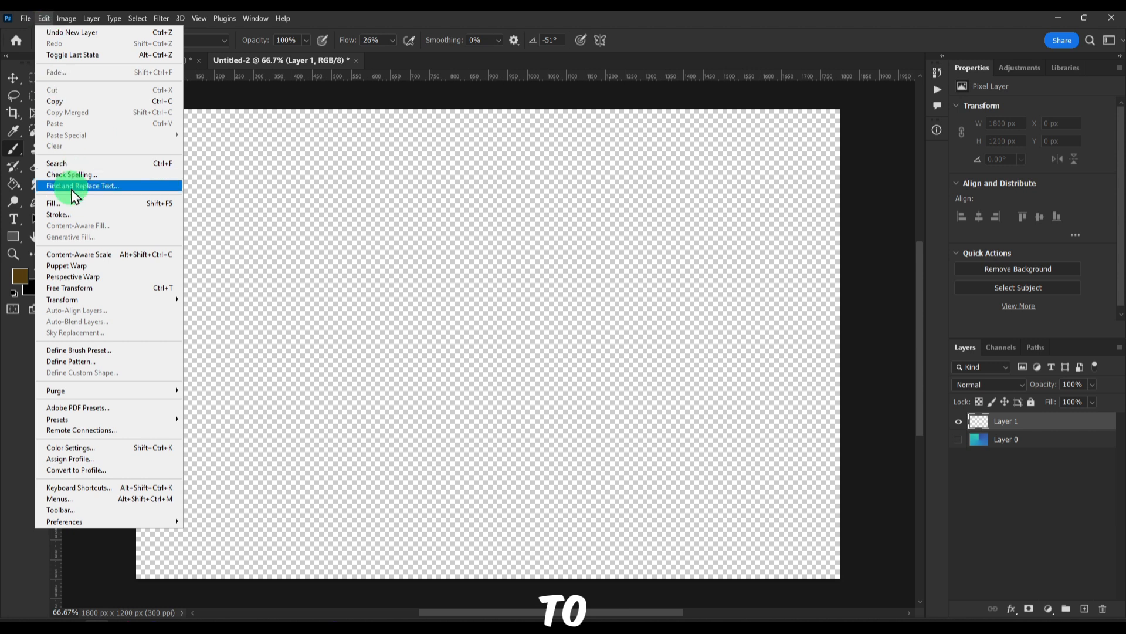
click(64, 203)
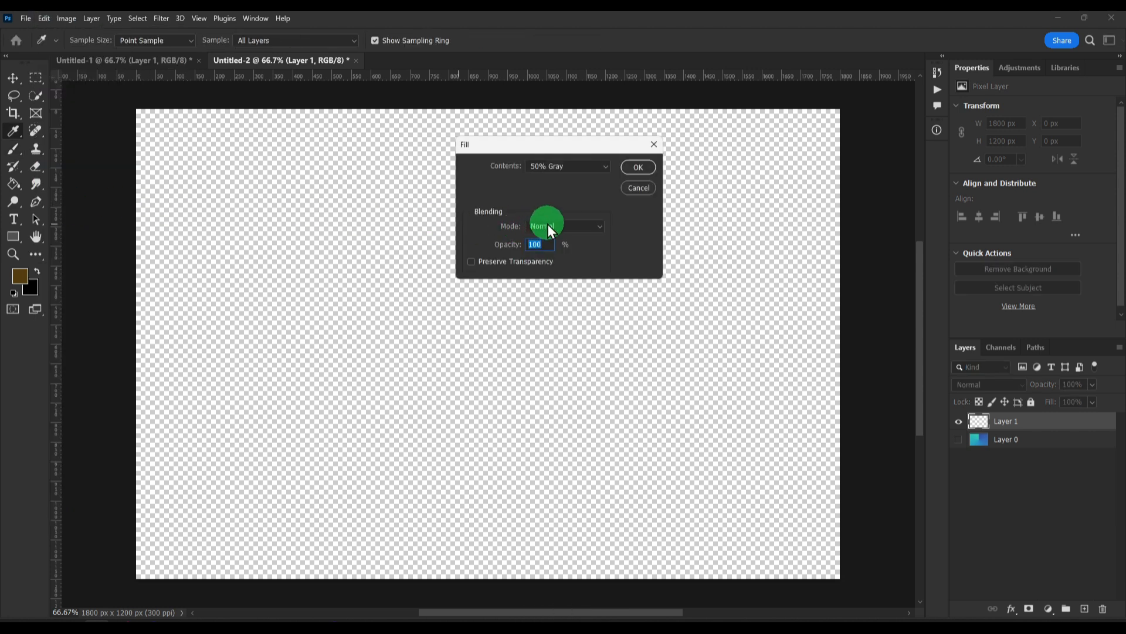
click(638, 167)
key(b)
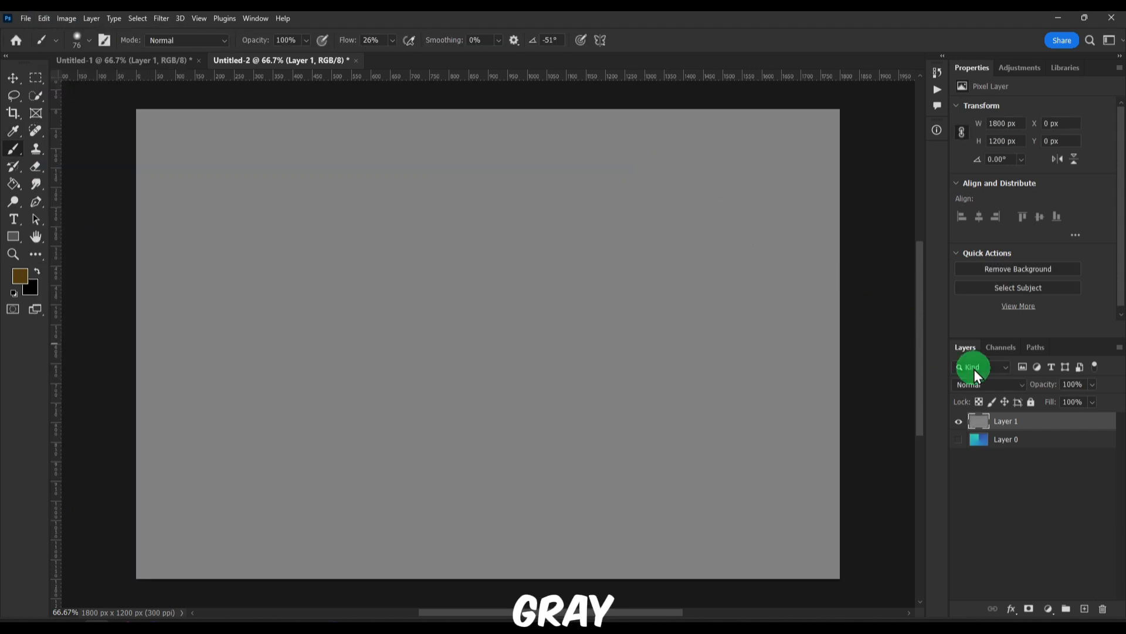
- Add a Gradient Overlay to the gray Layer 1 using the Green_27 gradient with Reverse turned on
double_click(1058, 427)
click(653, 348)
click(653, 347)
click(652, 362)
click(684, 362)
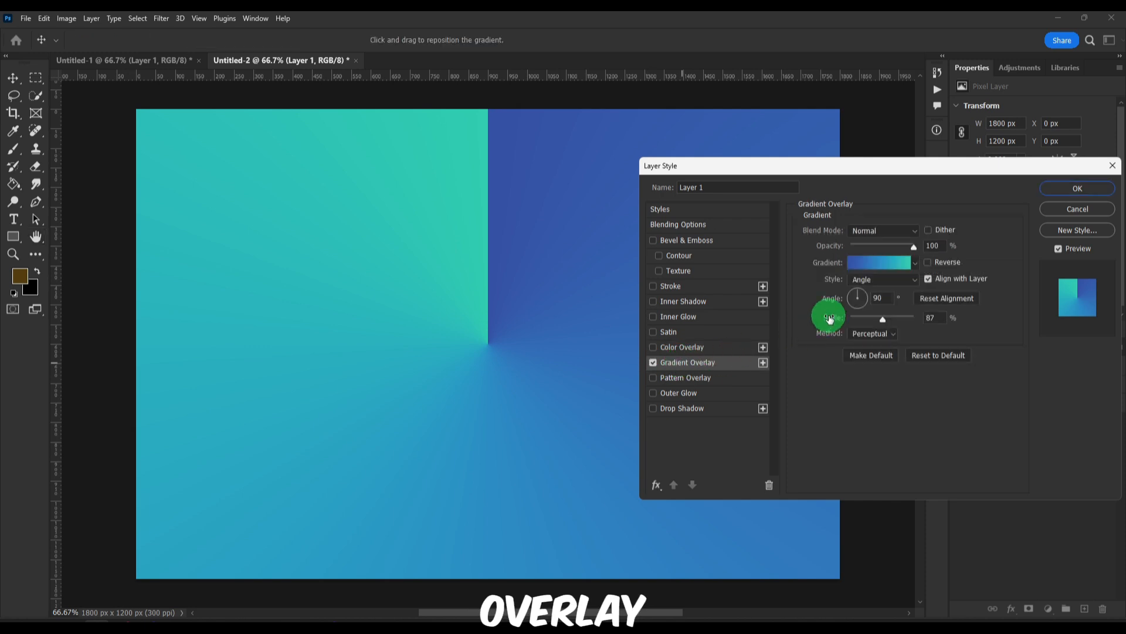
click(898, 262)
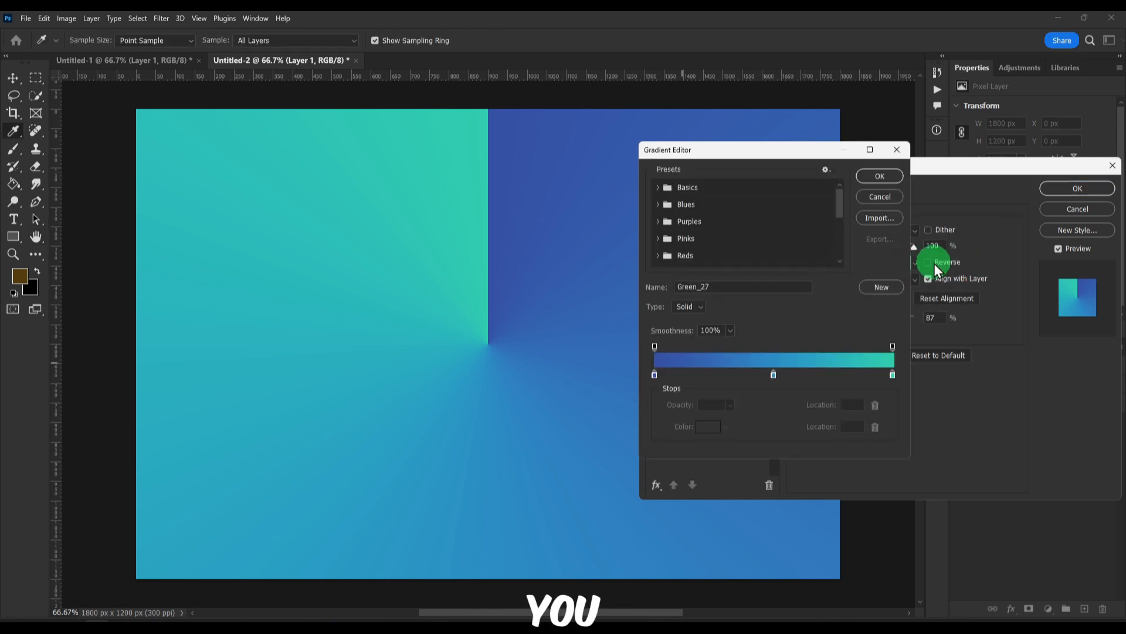
click(893, 175)
click(928, 264)
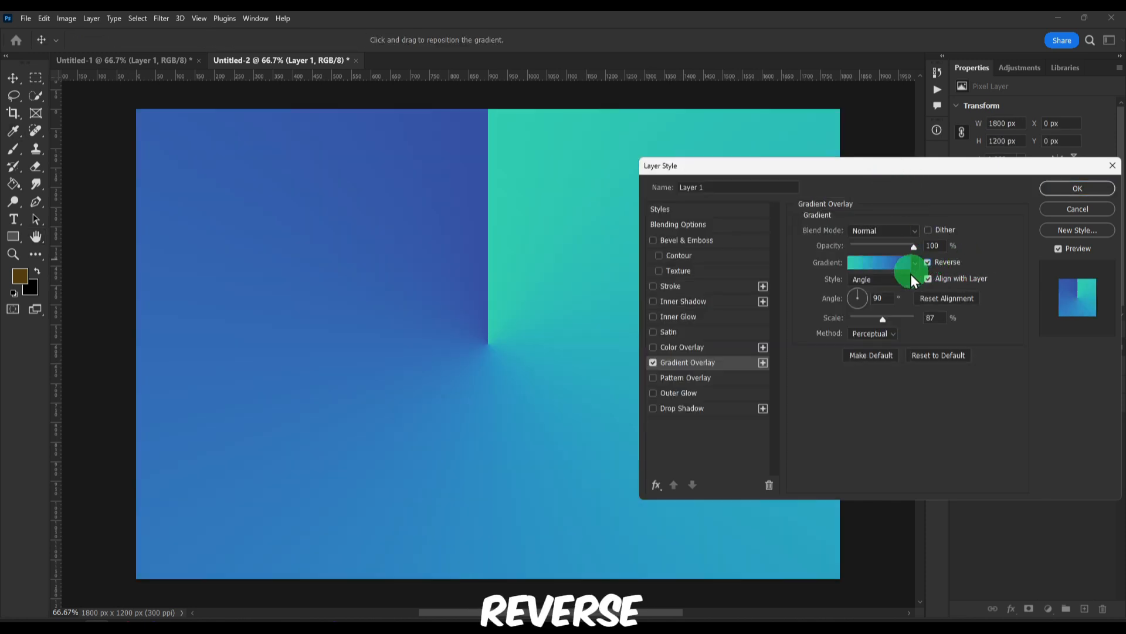
- Compare the Reflected and Linear styles, and apply a rotated Diamond gradient to Layer 1's overlay
click(904, 279)
click(889, 326)
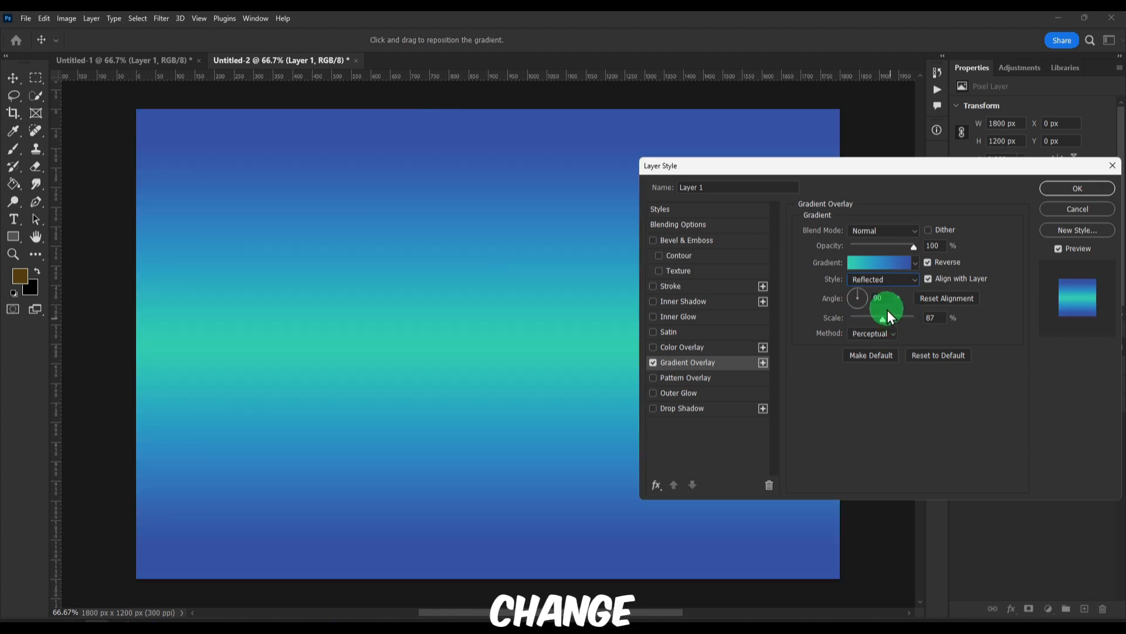
click(883, 279)
click(879, 291)
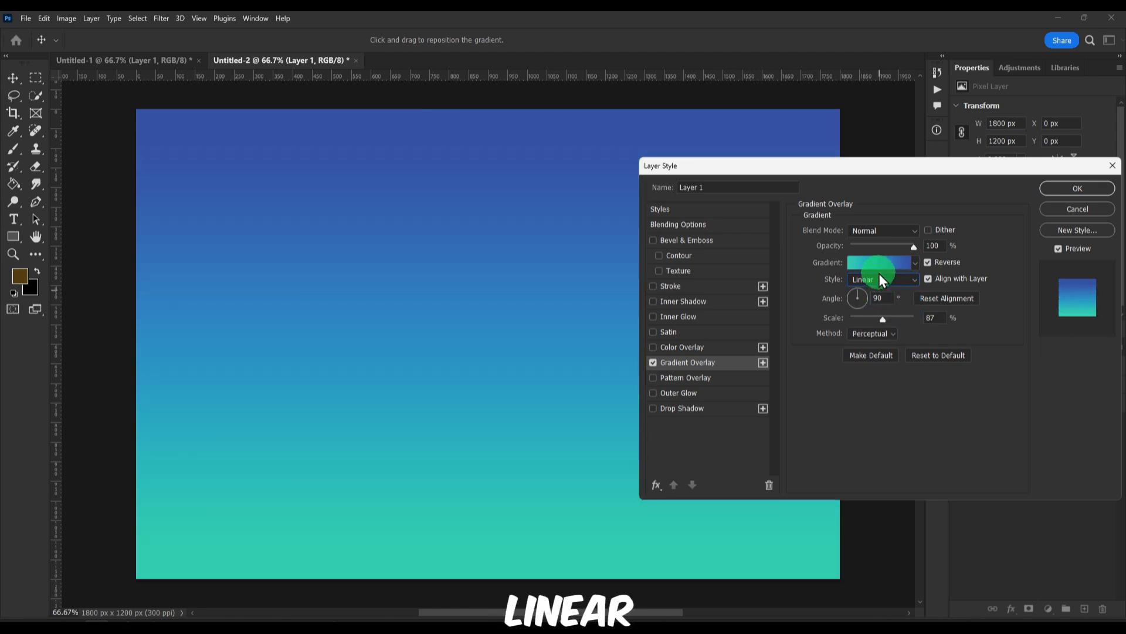
click(882, 280)
click(889, 331)
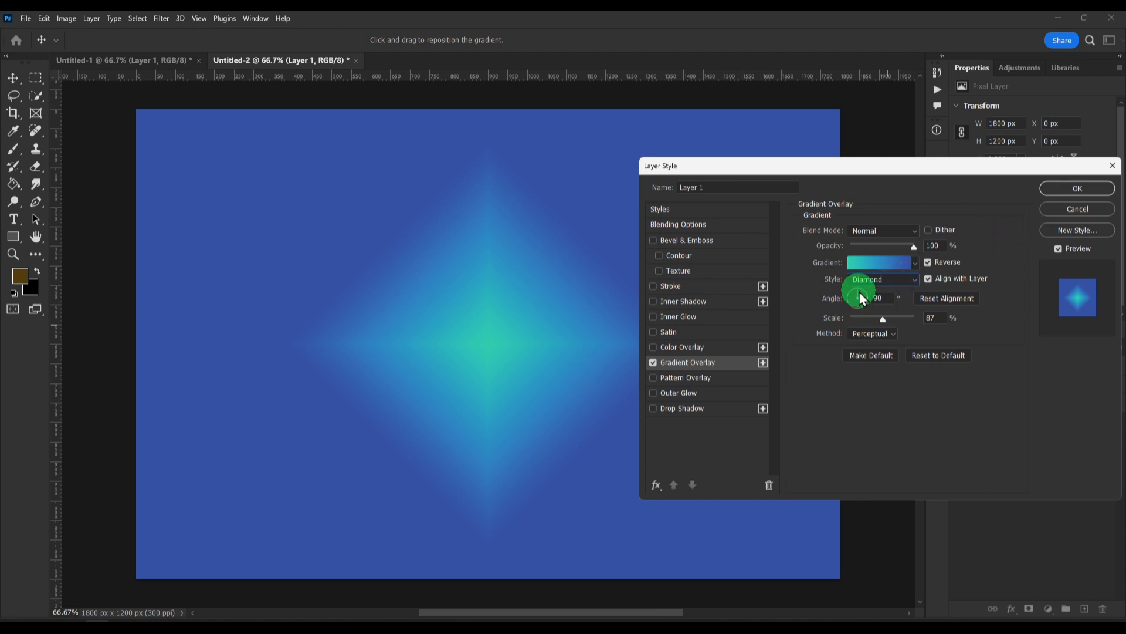
click(1060, 190)
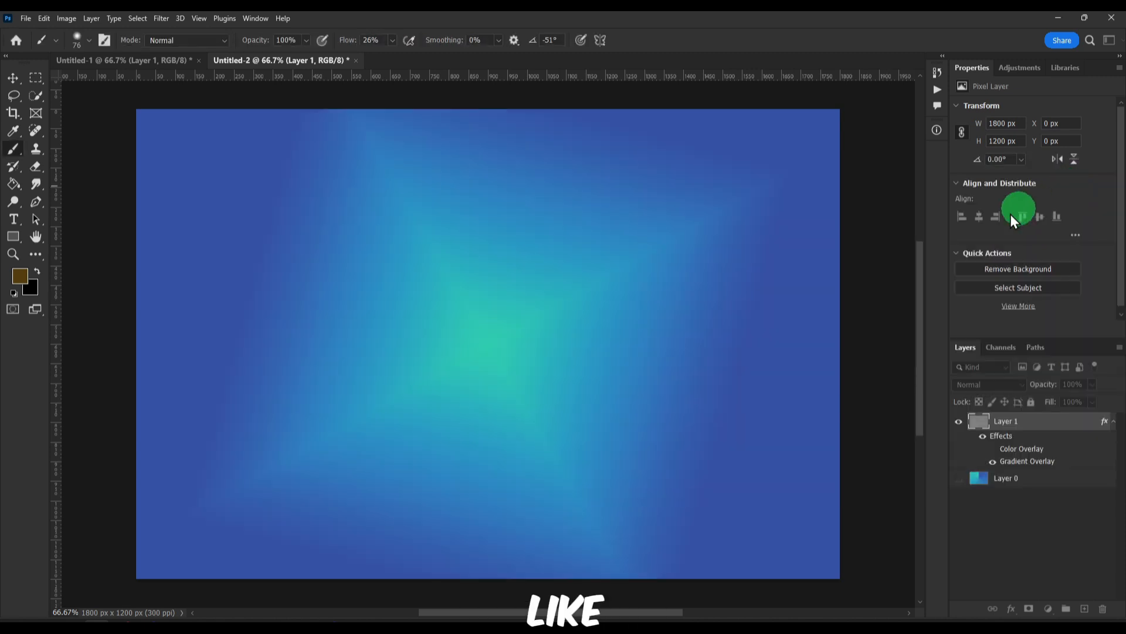
- Rasterize Layer 1's layer style and apply a Gaussian Blur with a radius of about 22 pixels
right_click(1007, 422)
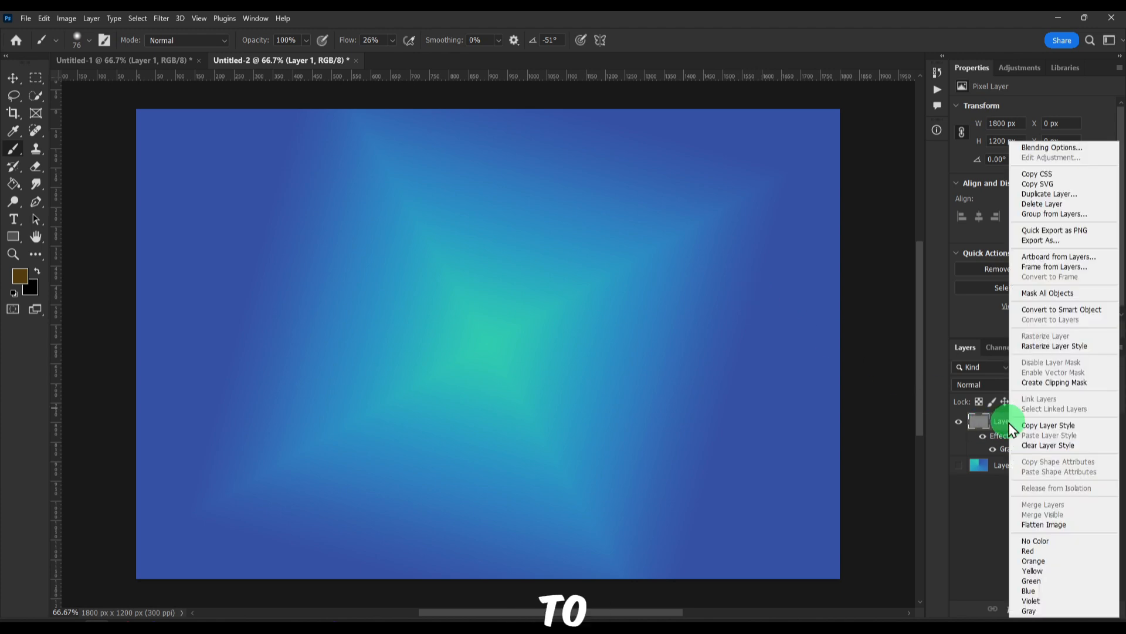
click(1060, 348)
click(161, 18)
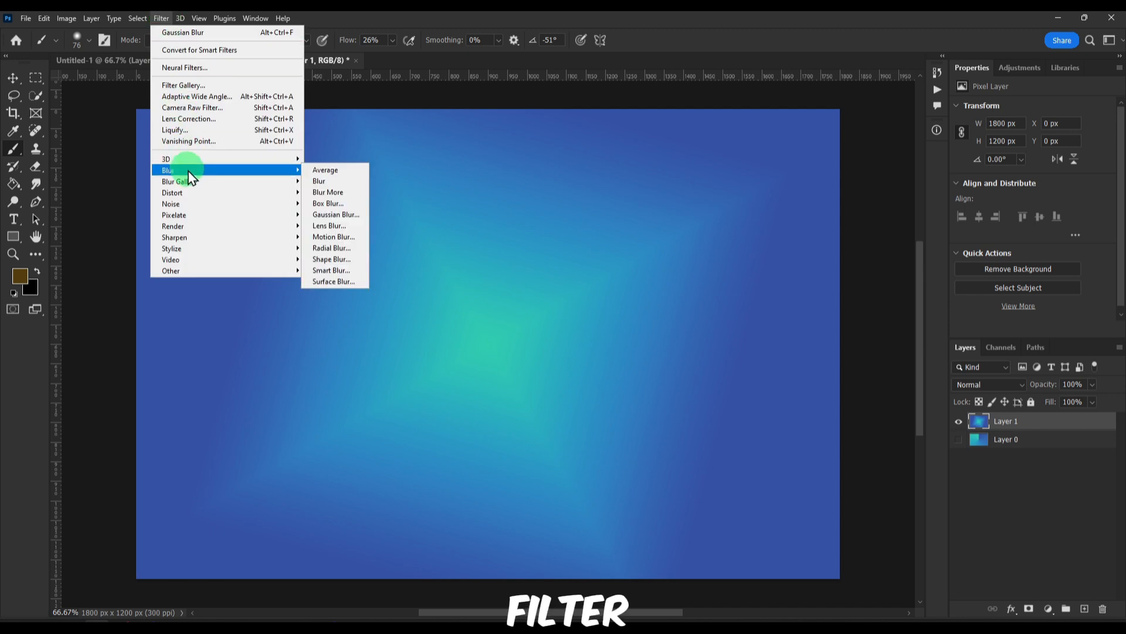
mouse_move(281, 171)
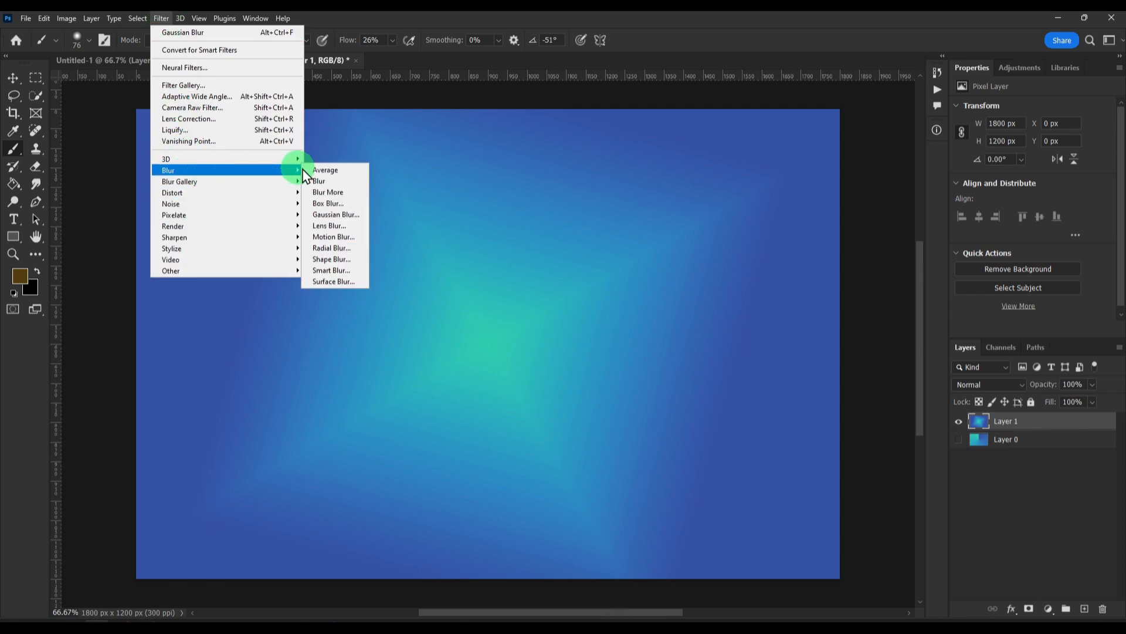
click(353, 214)
drag(692, 314, 711, 319)
click(812, 155)
key(b)
- Add fine noise to Layer 1 with the Add Noise filter
click(161, 18)
mouse_move(201, 204)
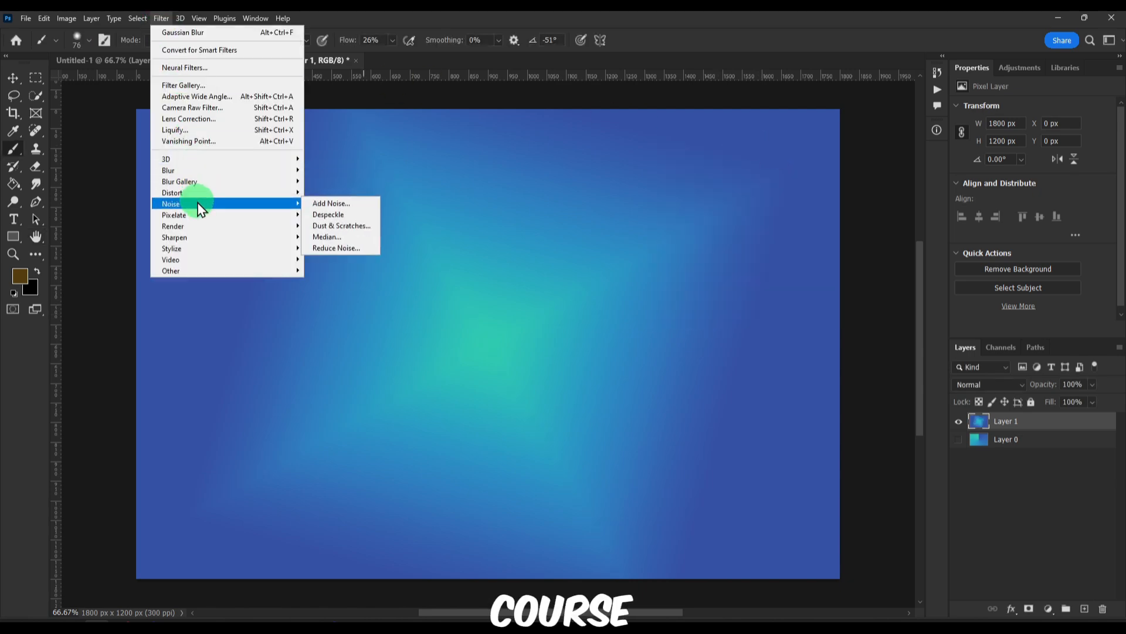
click(335, 206)
drag(488, 297, 479, 298)
click(616, 136)
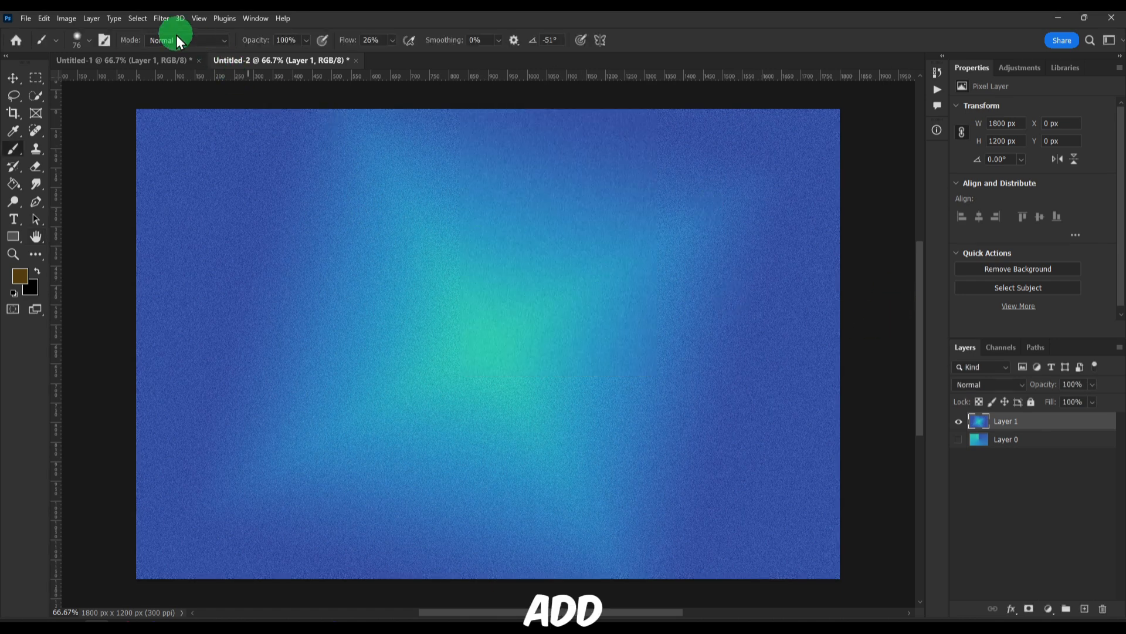
- Apply the Sharpen filter to the noisy gradient on Layer 1
click(163, 19)
mouse_move(193, 171)
mouse_move(202, 207)
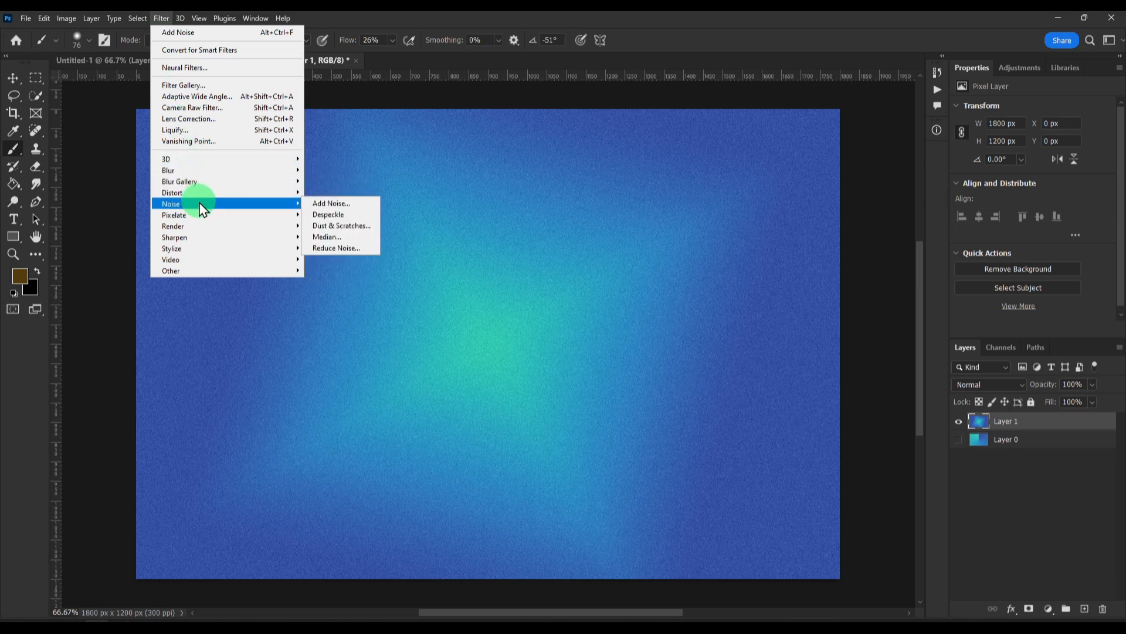
mouse_move(203, 238)
click(323, 237)
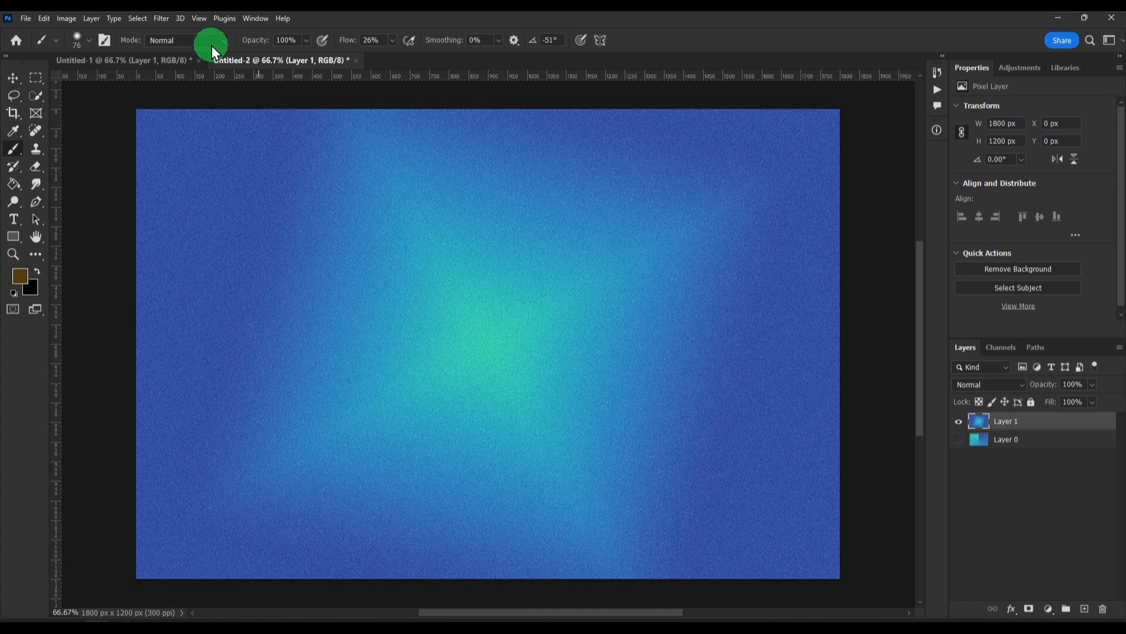
- Apply a light Gaussian Blur with a small radius to Layer 1 to soften the sharpened noise
click(162, 19)
mouse_move(196, 170)
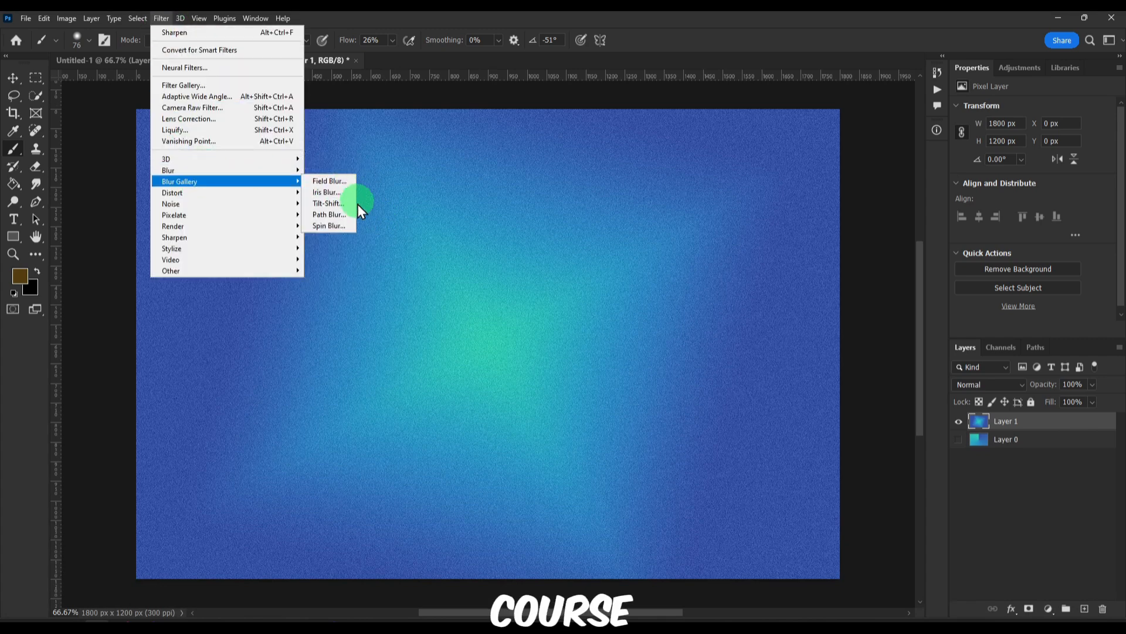
click(339, 214)
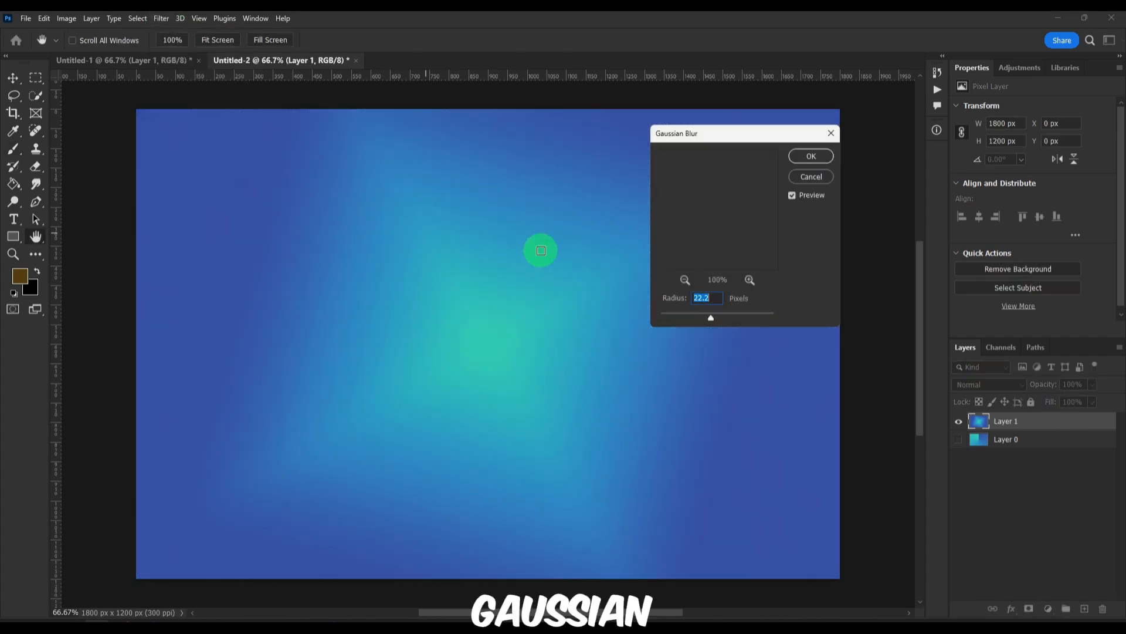
drag(711, 318, 688, 319)
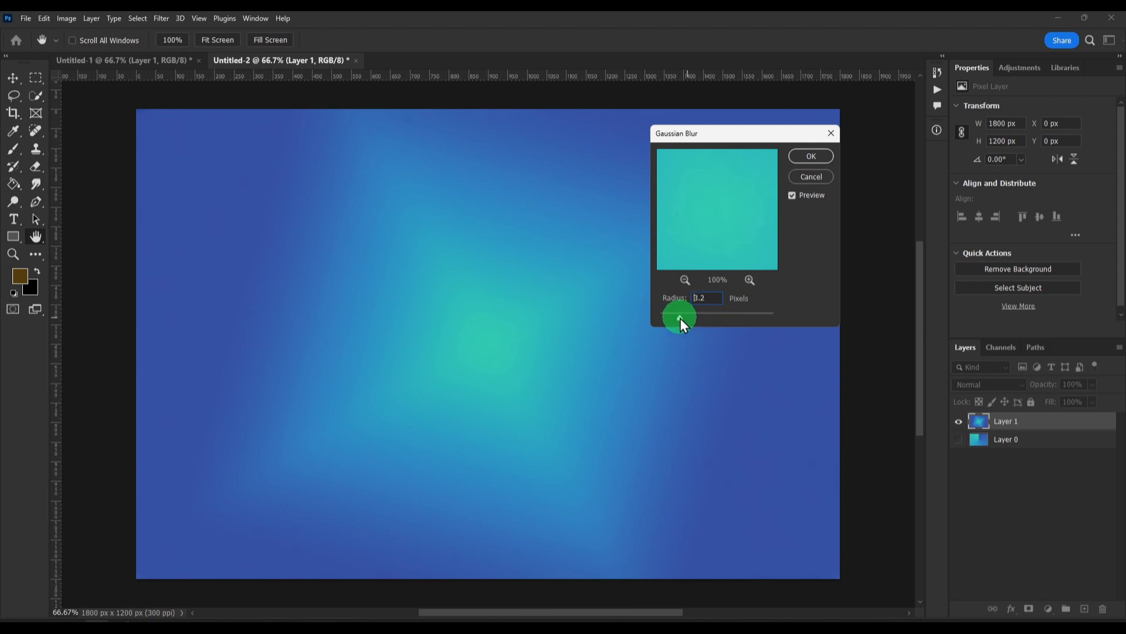
click(811, 156)
right_click(1036, 413)
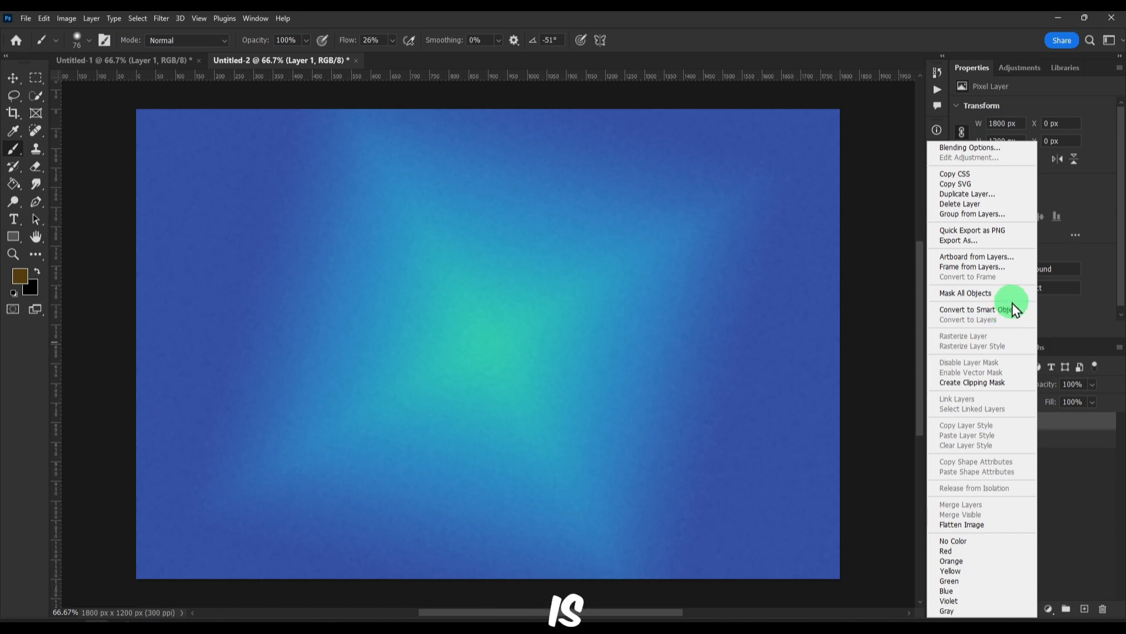
click(1074, 477)
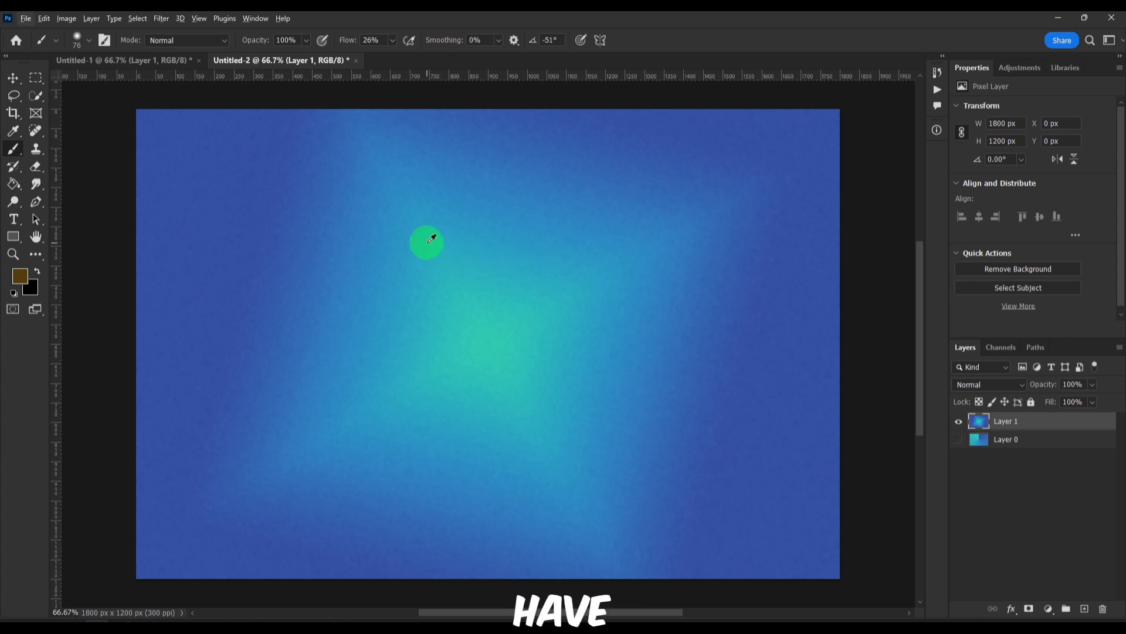
scroll(431, 239, up, 1)
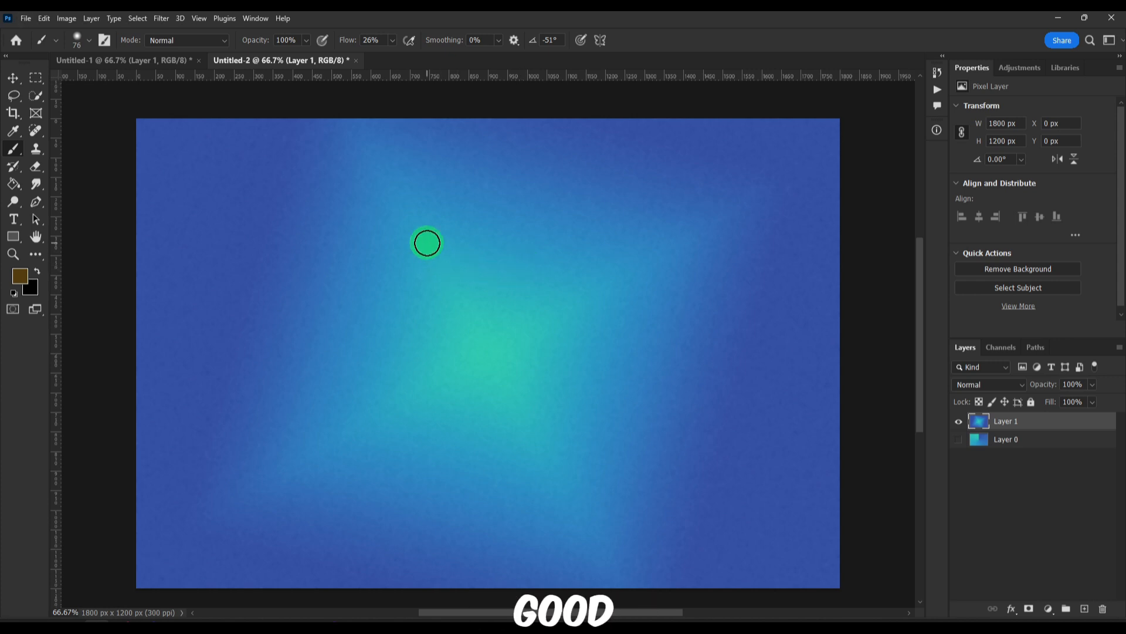
scroll(710, 291, down, 5)
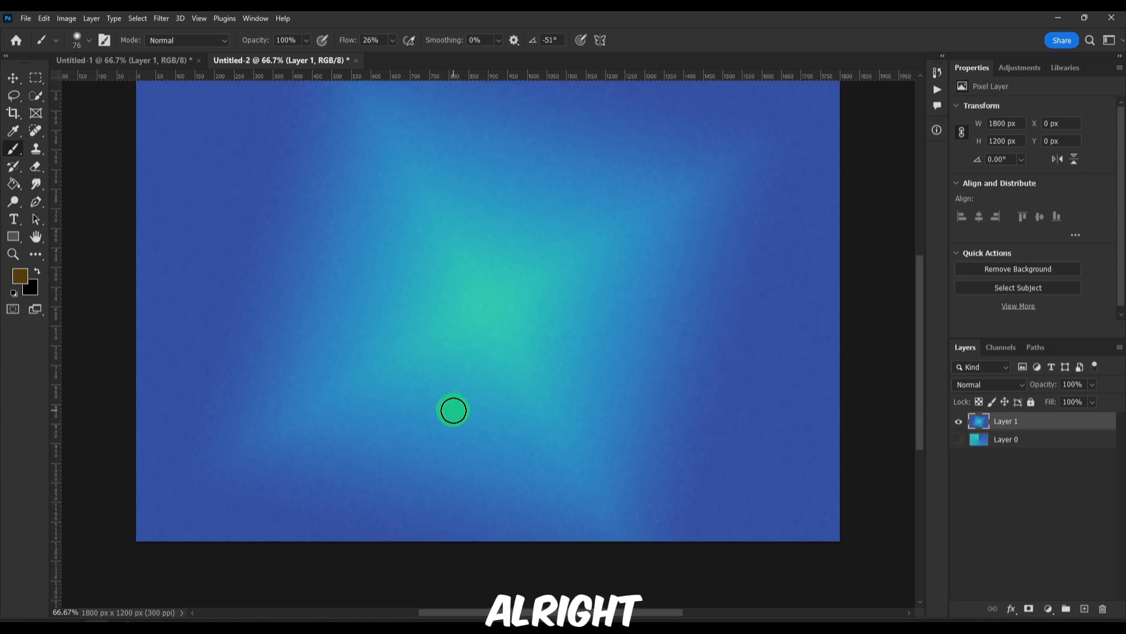
click(938, 89)
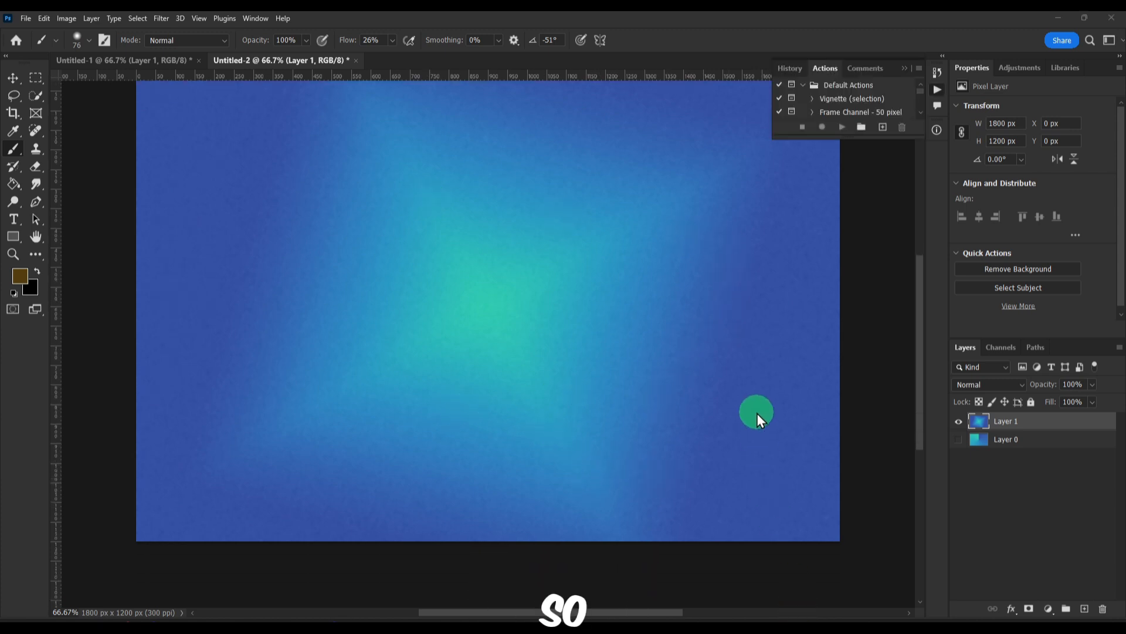